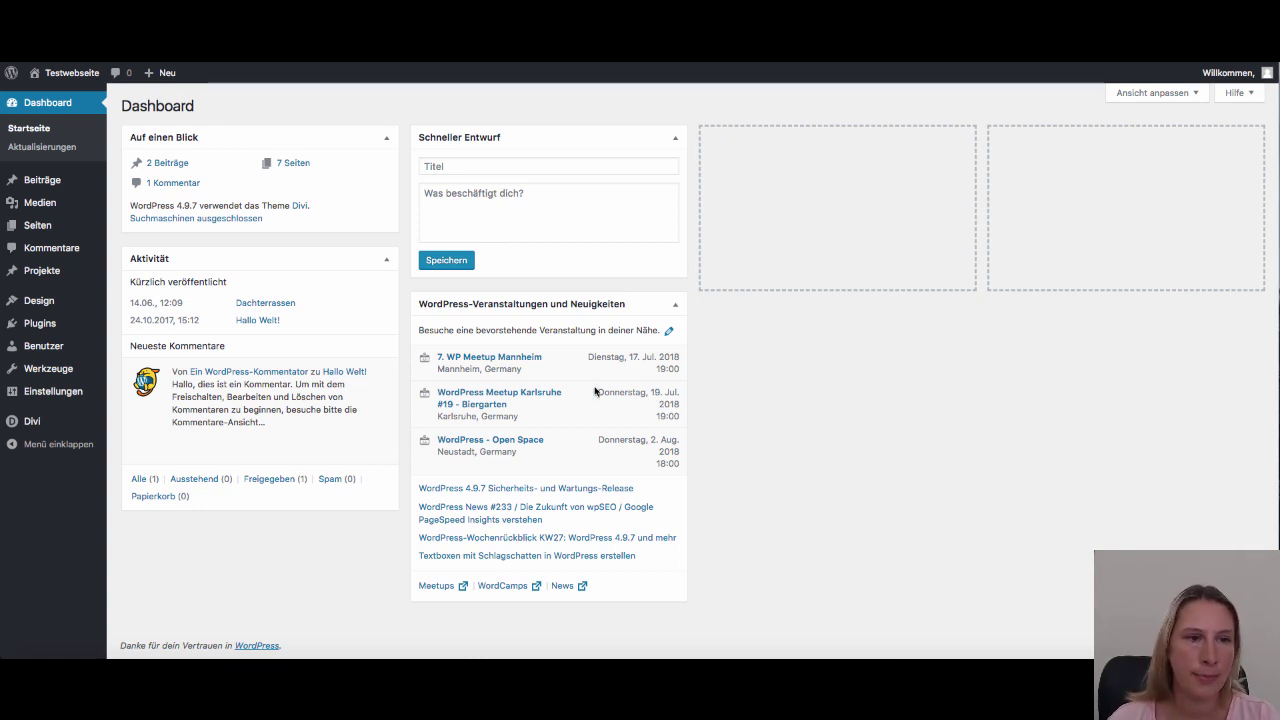
Search the plugin directory for 'SEO Yoast', then install and activate the Yoast SEO plugin
{"action": "mouse_move", "coordinate": [45, 323]}
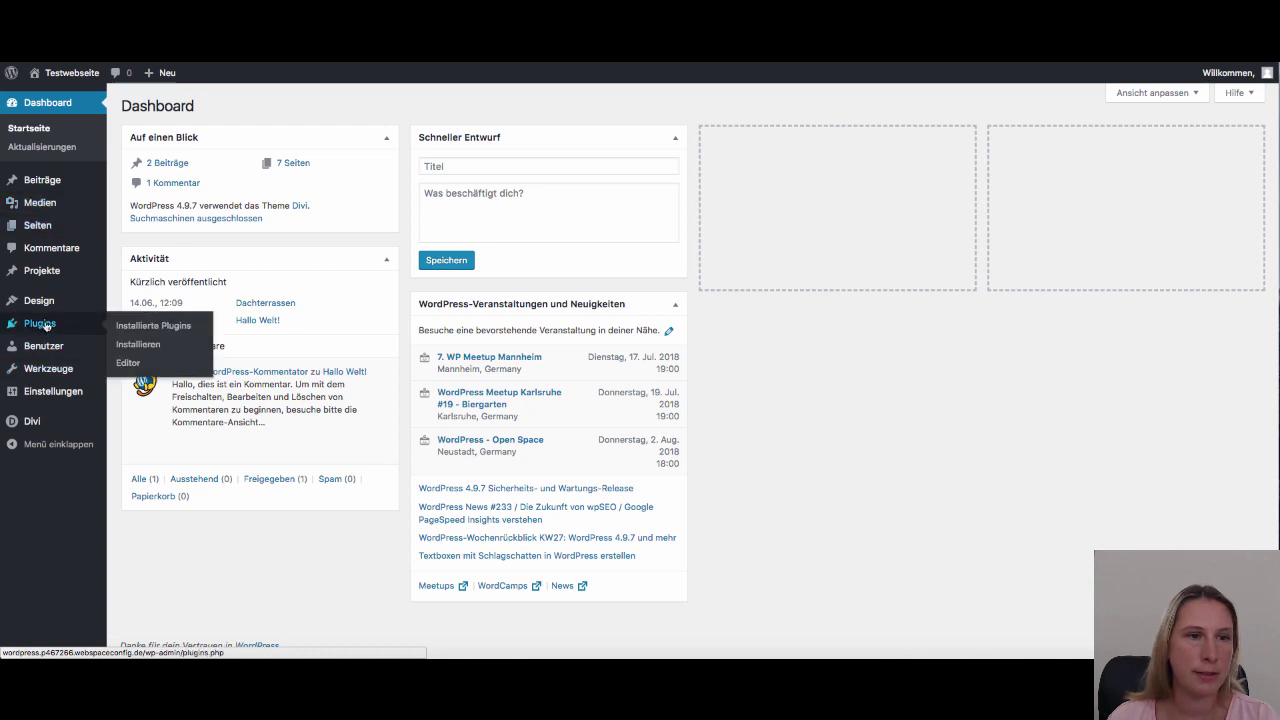
{"action": "left_click", "coordinate": [142, 345]}
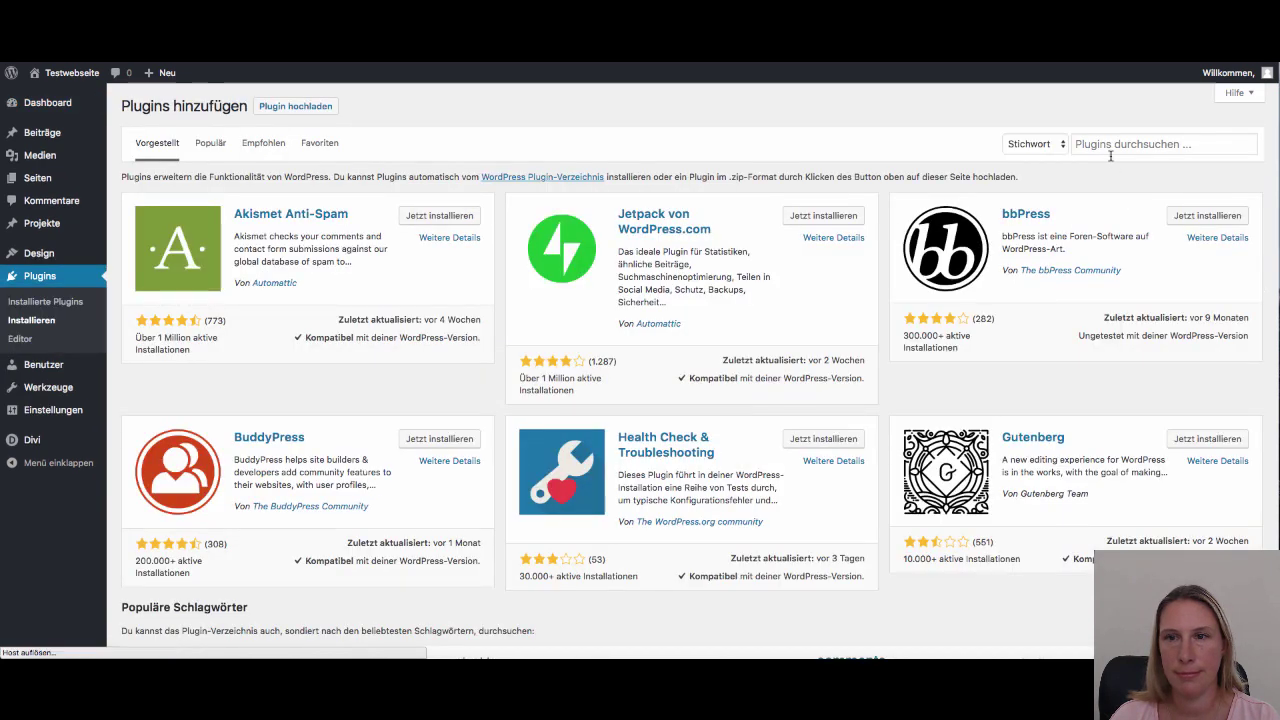
{"action": "left_click", "coordinate": [1109, 146]}
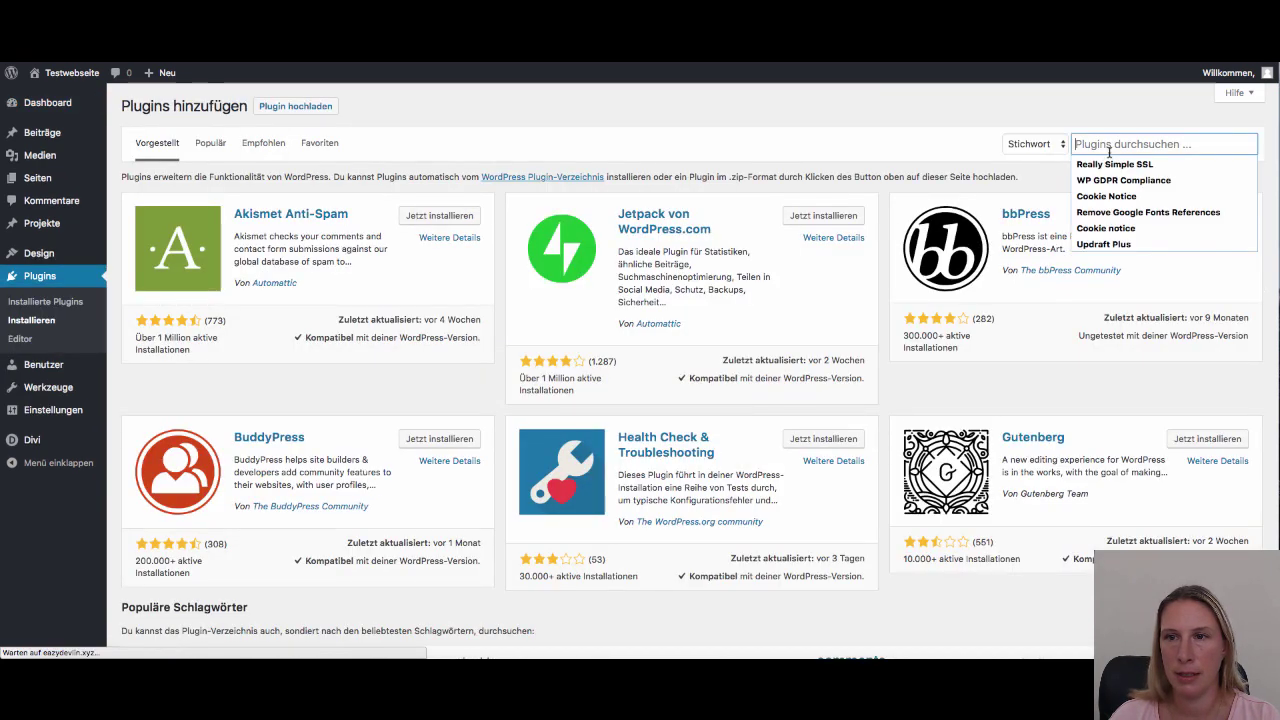
{"action": "type", "text": "SEO"}
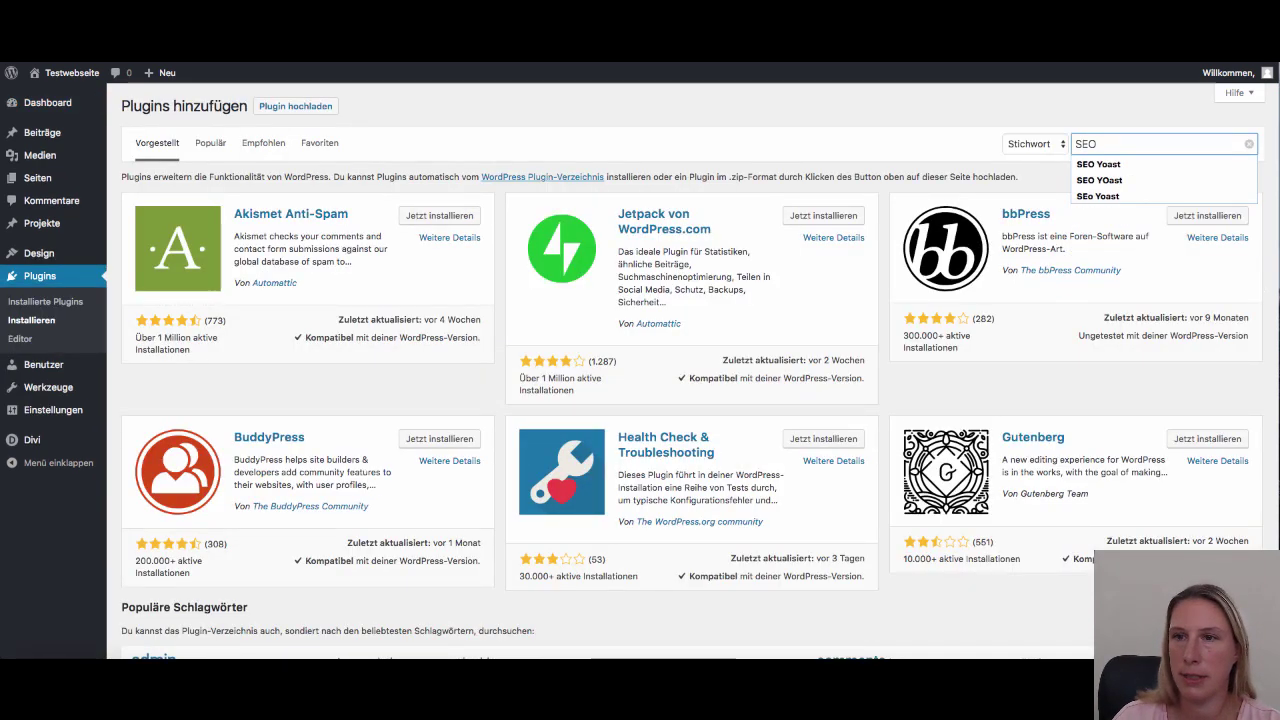
{"action": "key", "text": "Down"}
{"action": "key", "text": "Return"}
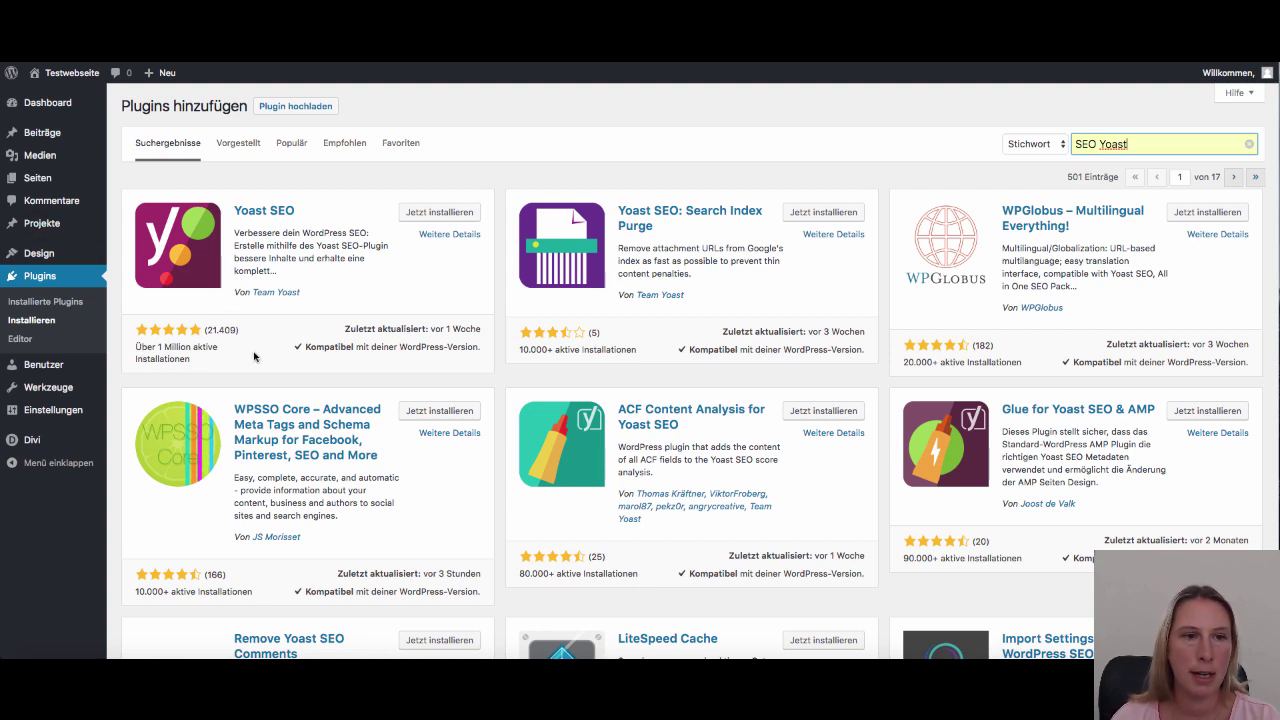
{"action": "left_click", "coordinate": [428, 213]}
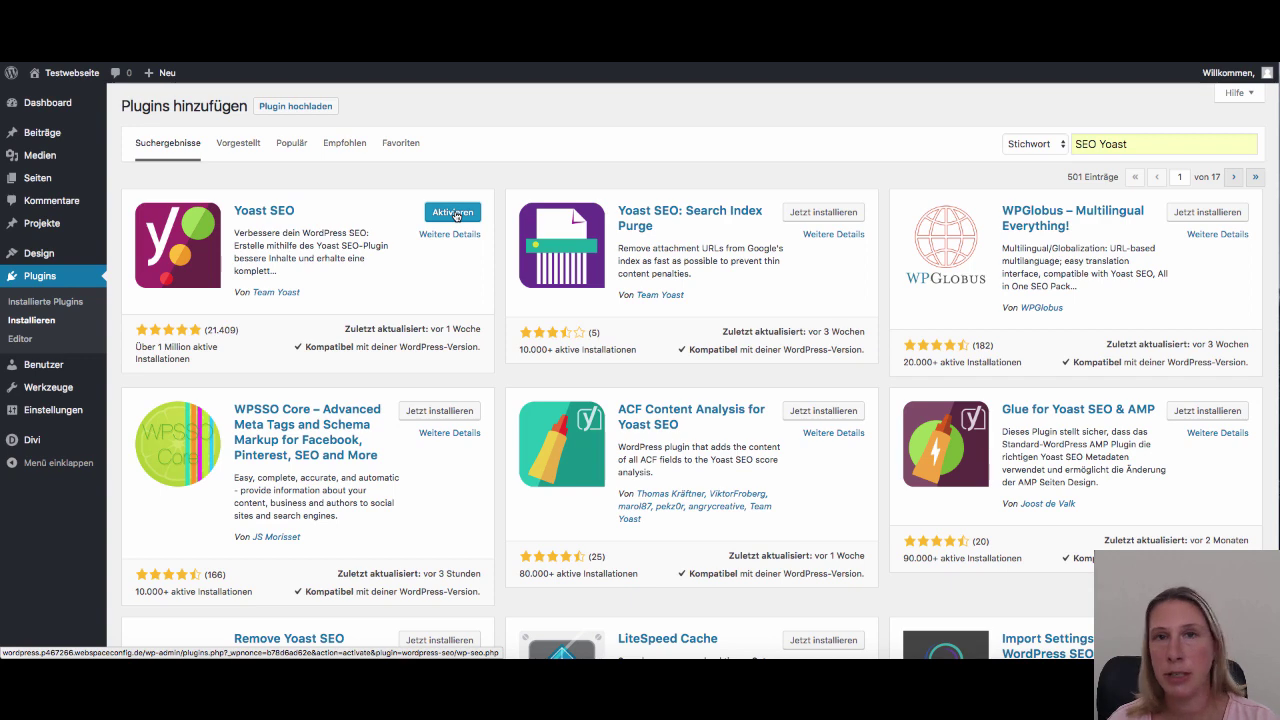
{"action": "left_click", "coordinate": [453, 213]}
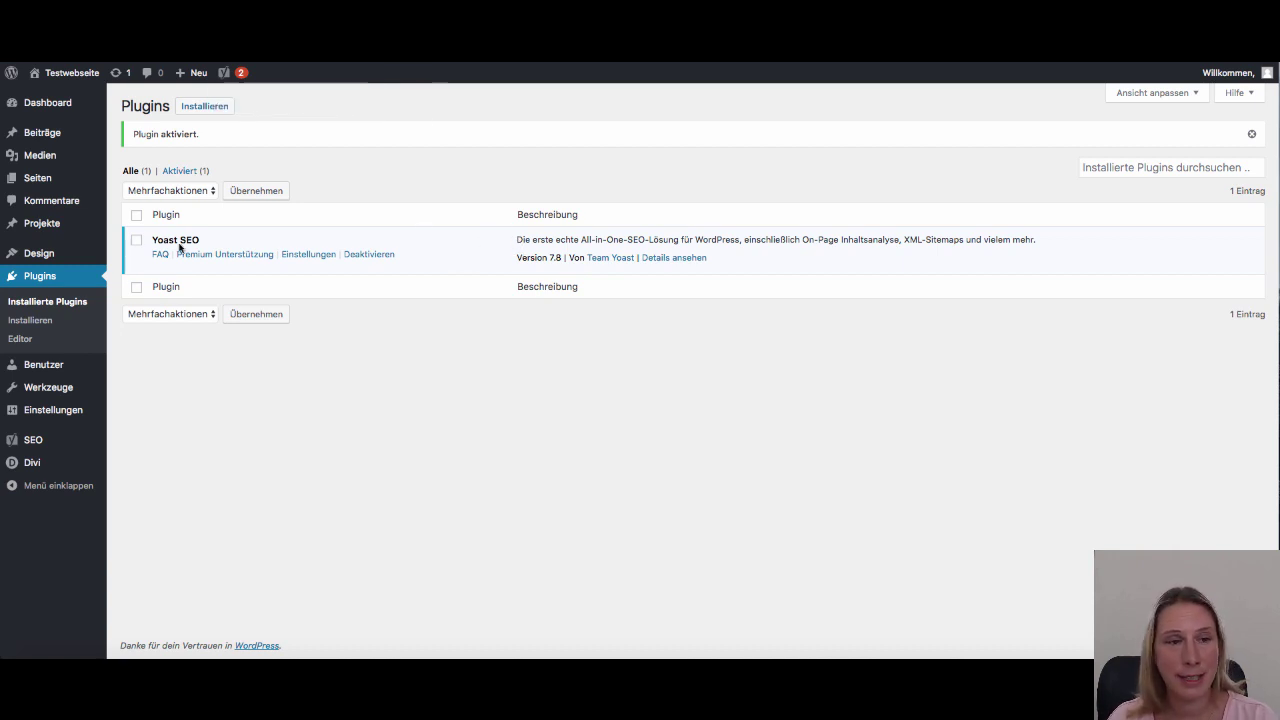
Open SEO > Allgemein and review the dashboard's problem about blocked search engines
{"action": "mouse_move", "coordinate": [24, 442]}
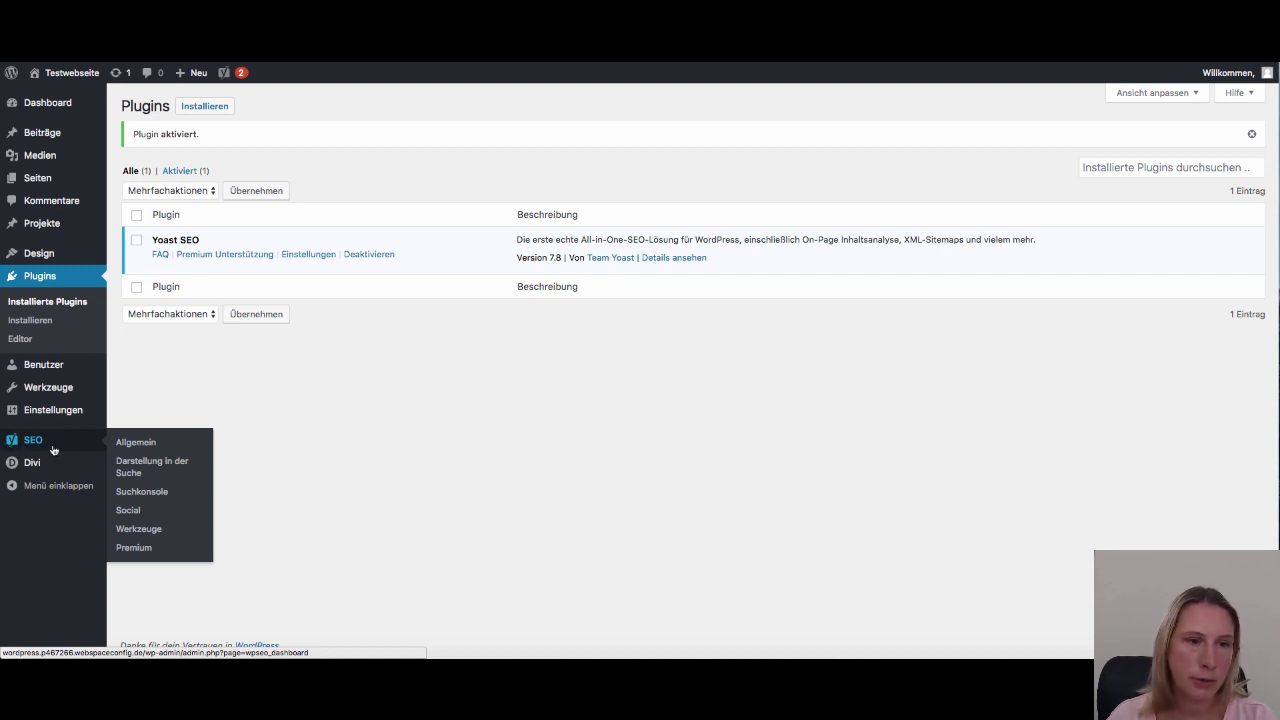
{"action": "left_click", "coordinate": [148, 446]}
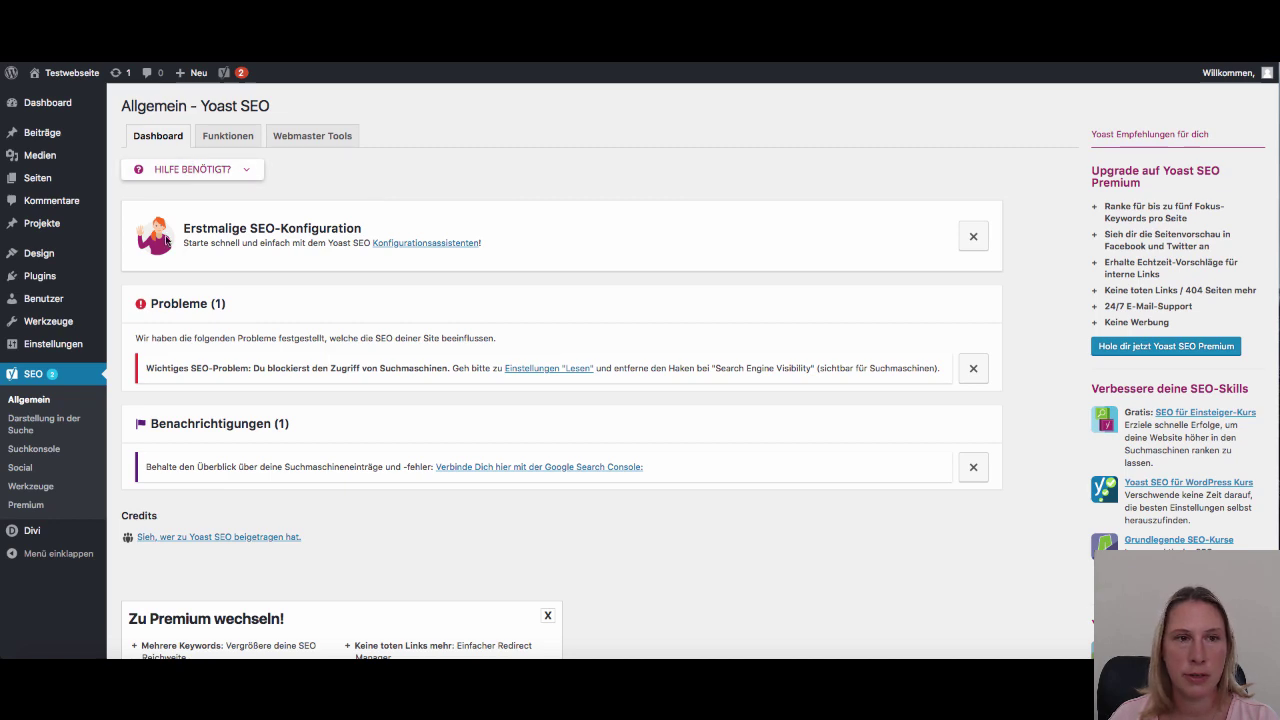
{"action": "scroll", "coordinate": [526, 305], "scroll_direction": "down", "scroll_amount": 2}
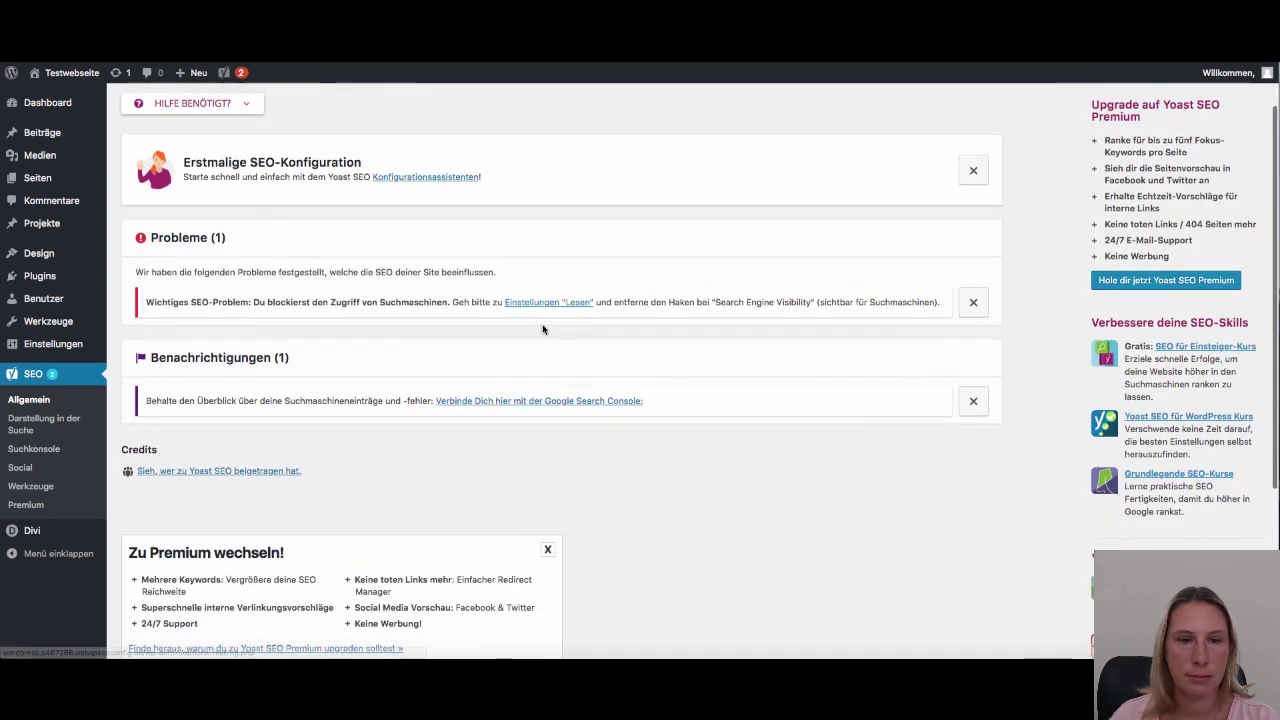
{"action": "scroll", "coordinate": [543, 330], "scroll_direction": "up", "scroll_amount": 2}
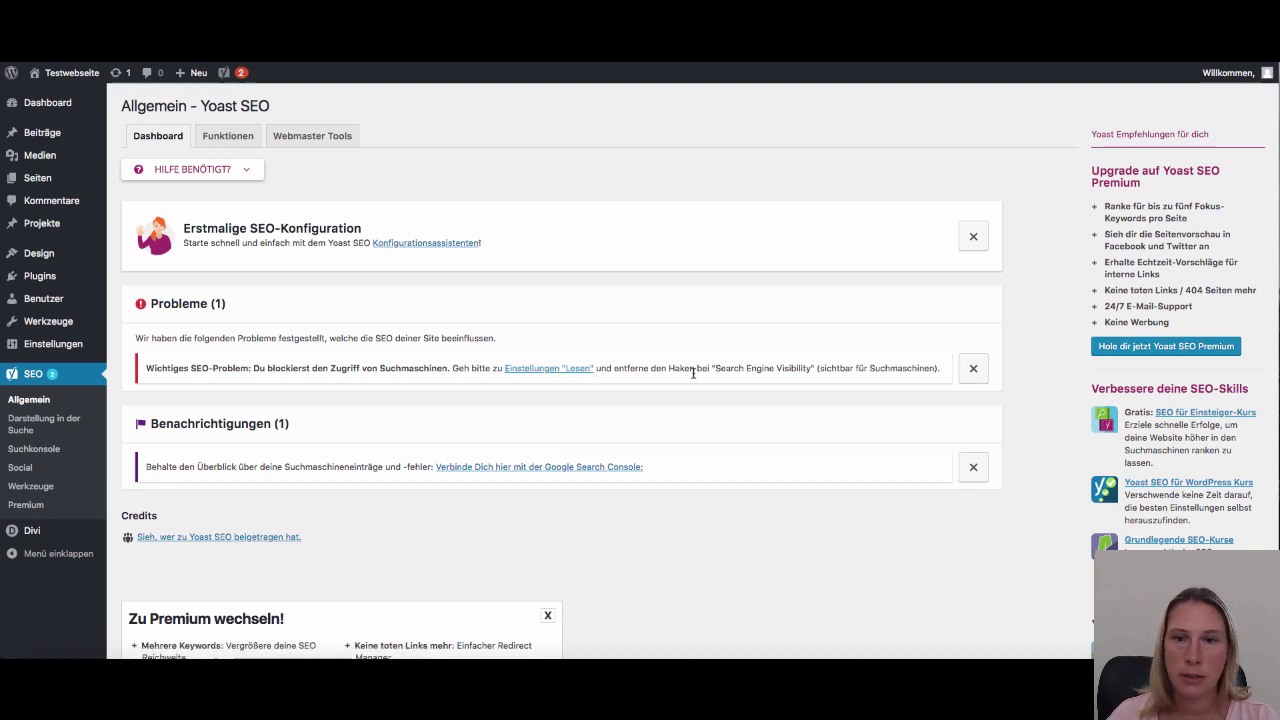
{"action": "mouse_move", "coordinate": [40, 344]}
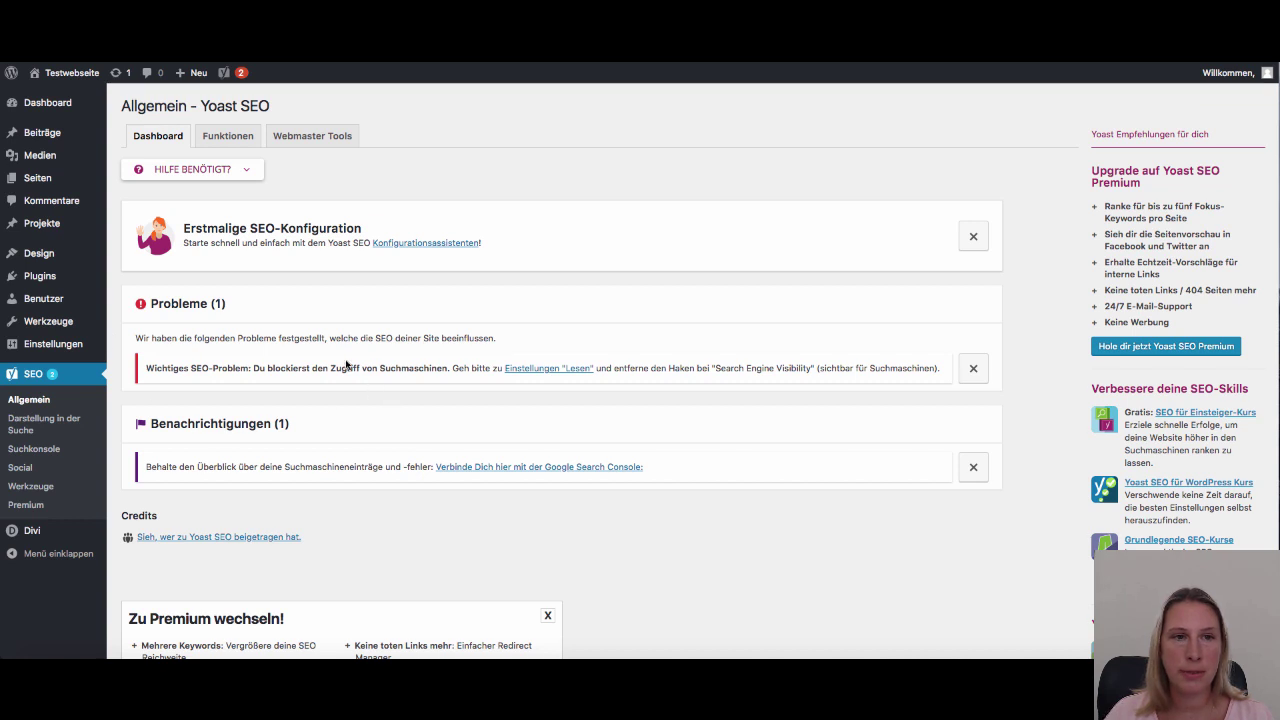
{"action": "mouse_move", "coordinate": [241, 78]}
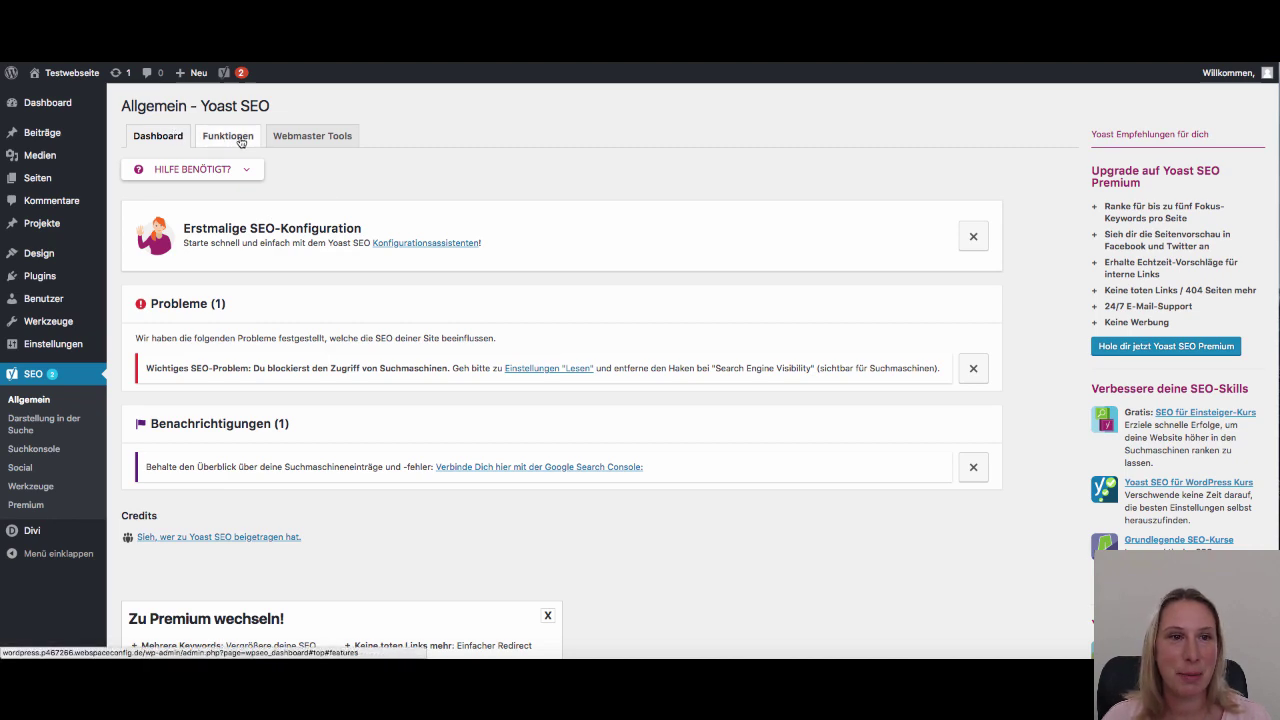
{"action": "scroll", "coordinate": [417, 386], "scroll_direction": "down", "scroll_amount": 4}
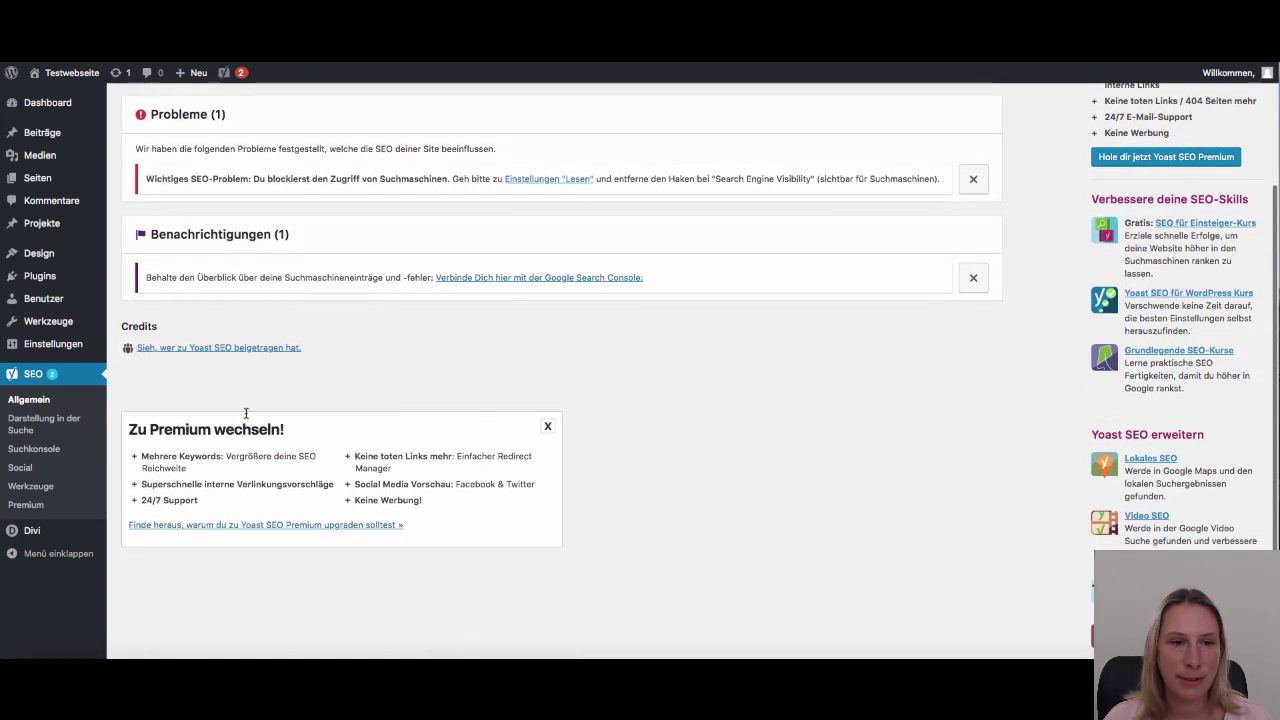
{"action": "scroll", "coordinate": [443, 450], "scroll_direction": "up", "scroll_amount": 4}
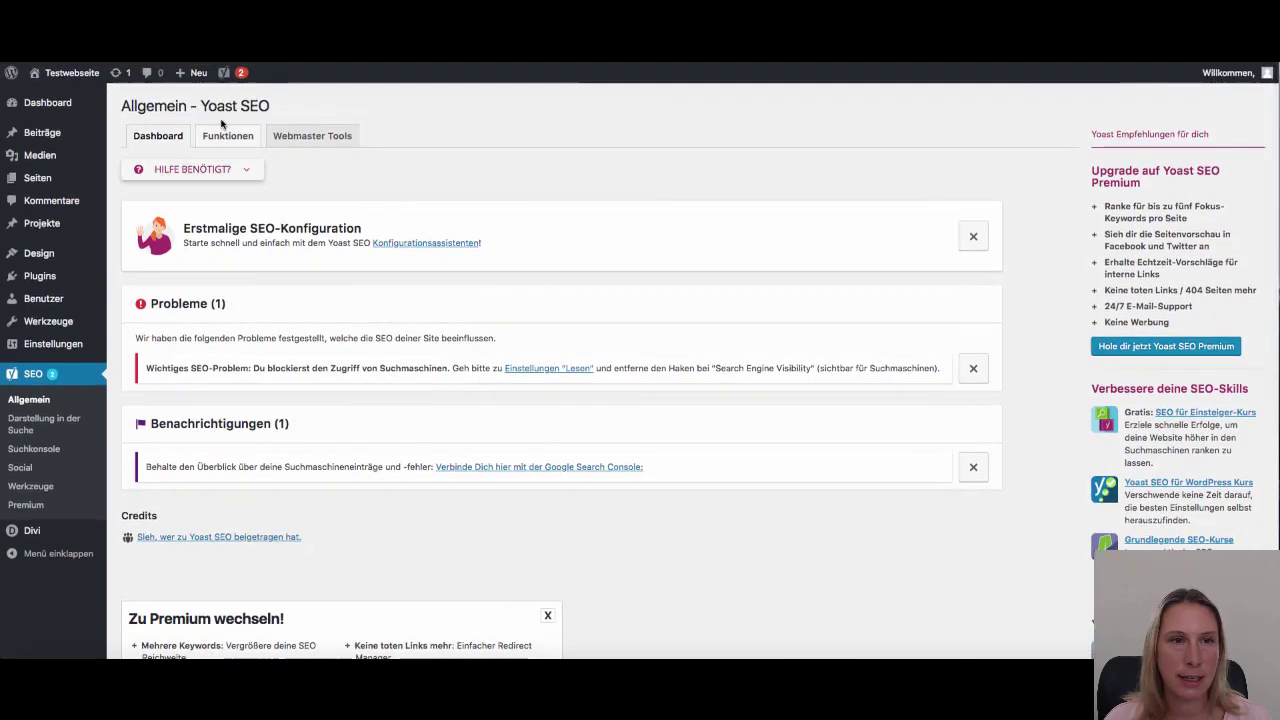
Review the Funktionen feature toggles, then view the Webmaster Tools verification code fields
{"action": "left_click", "coordinate": [222, 139]}
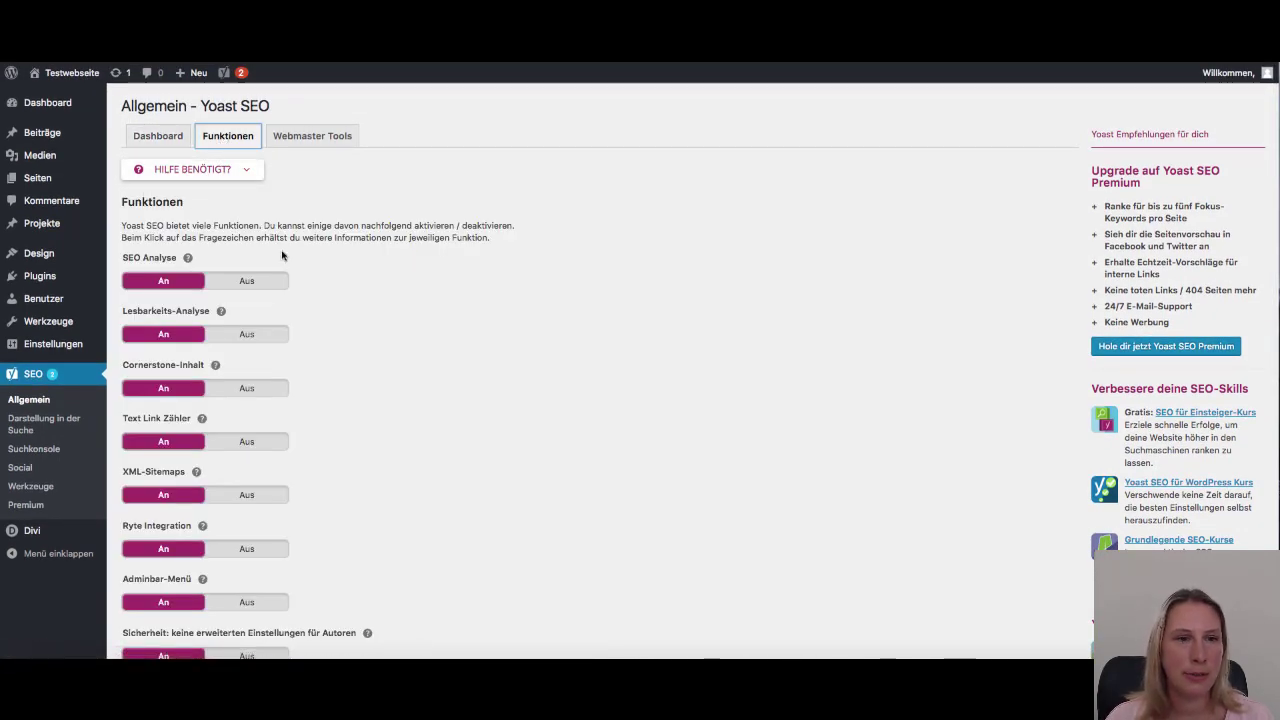
{"action": "scroll", "coordinate": [295, 369], "scroll_direction": "down", "scroll_amount": 2}
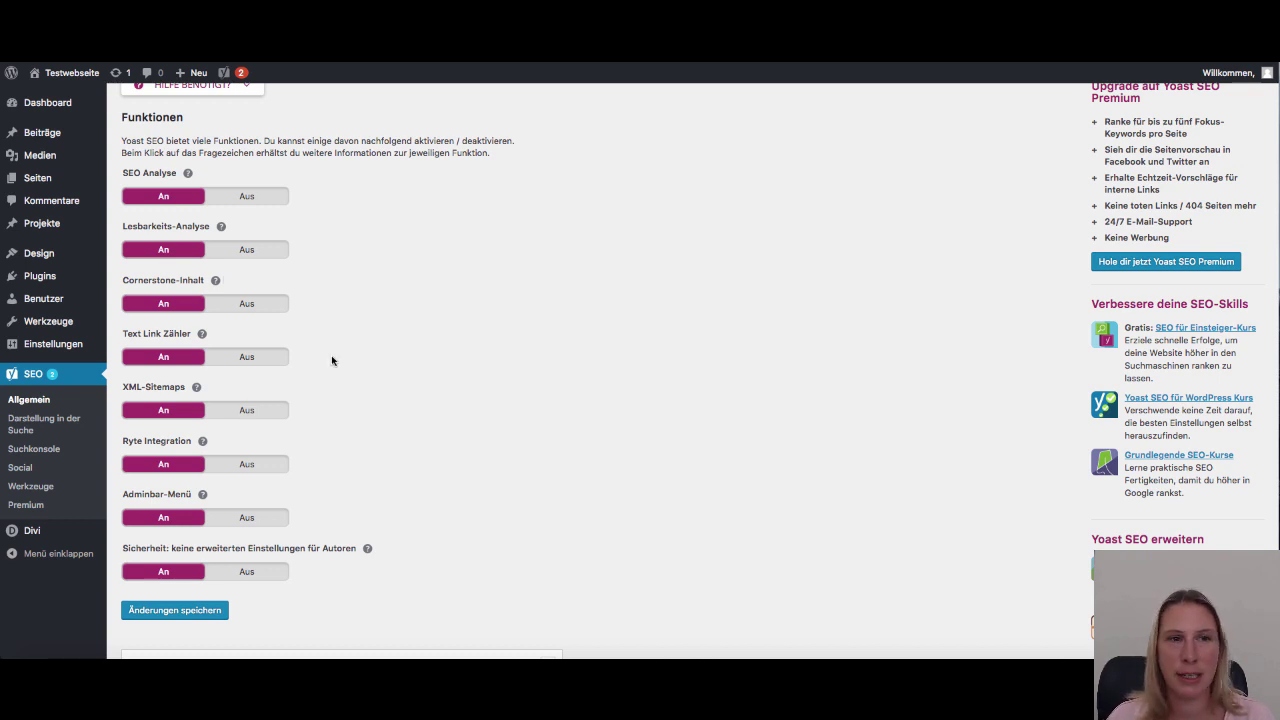
{"action": "scroll", "coordinate": [332, 360], "scroll_direction": "up", "scroll_amount": 2}
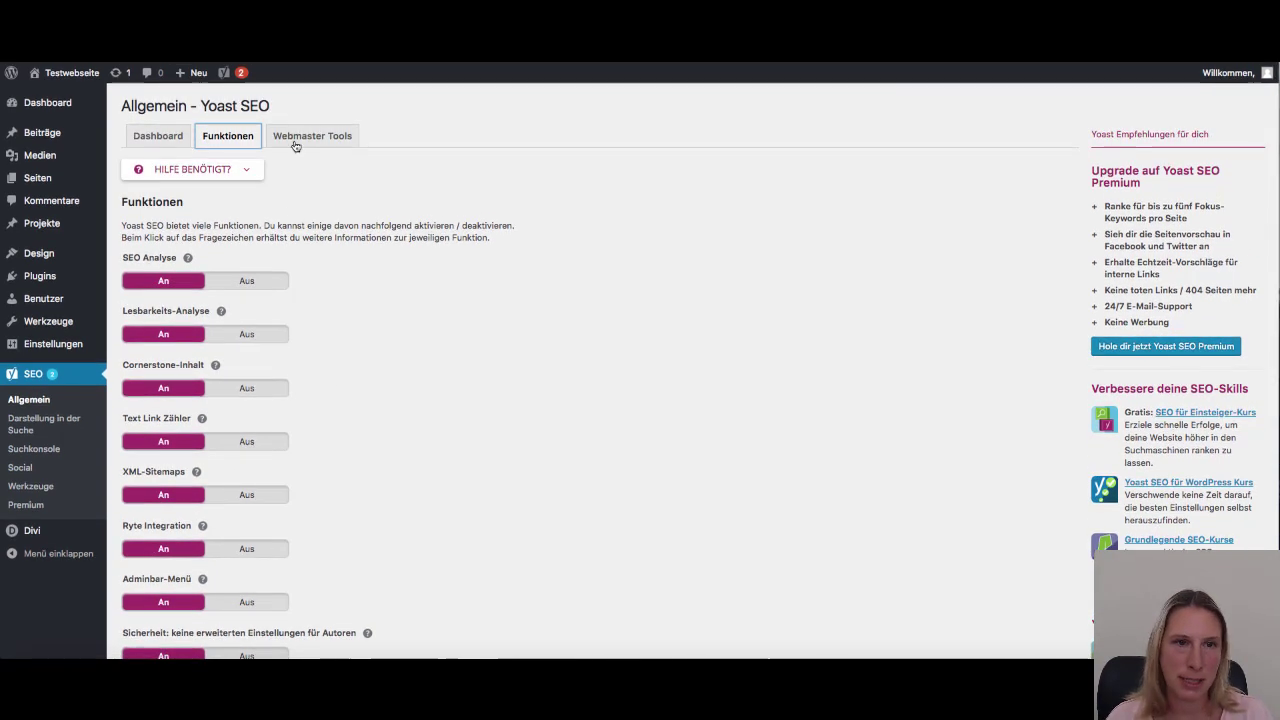
{"action": "left_click", "coordinate": [296, 141]}
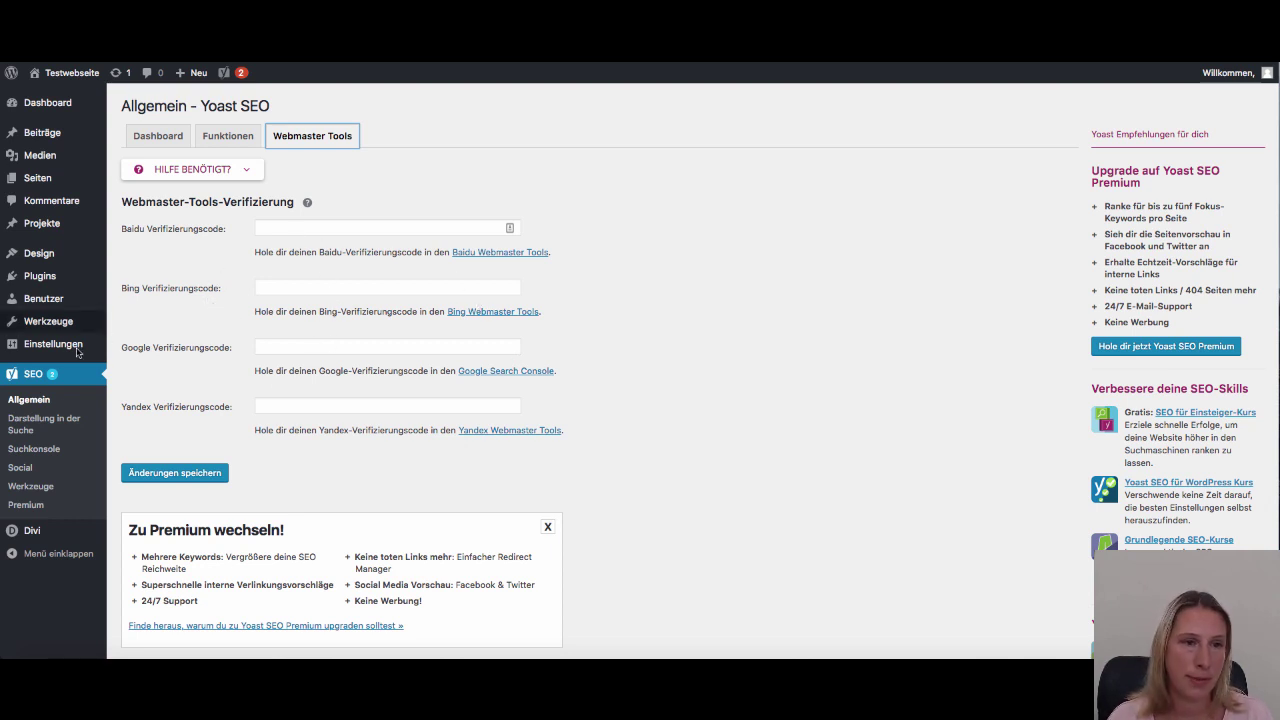
{"action": "left_click", "coordinate": [30, 428]}
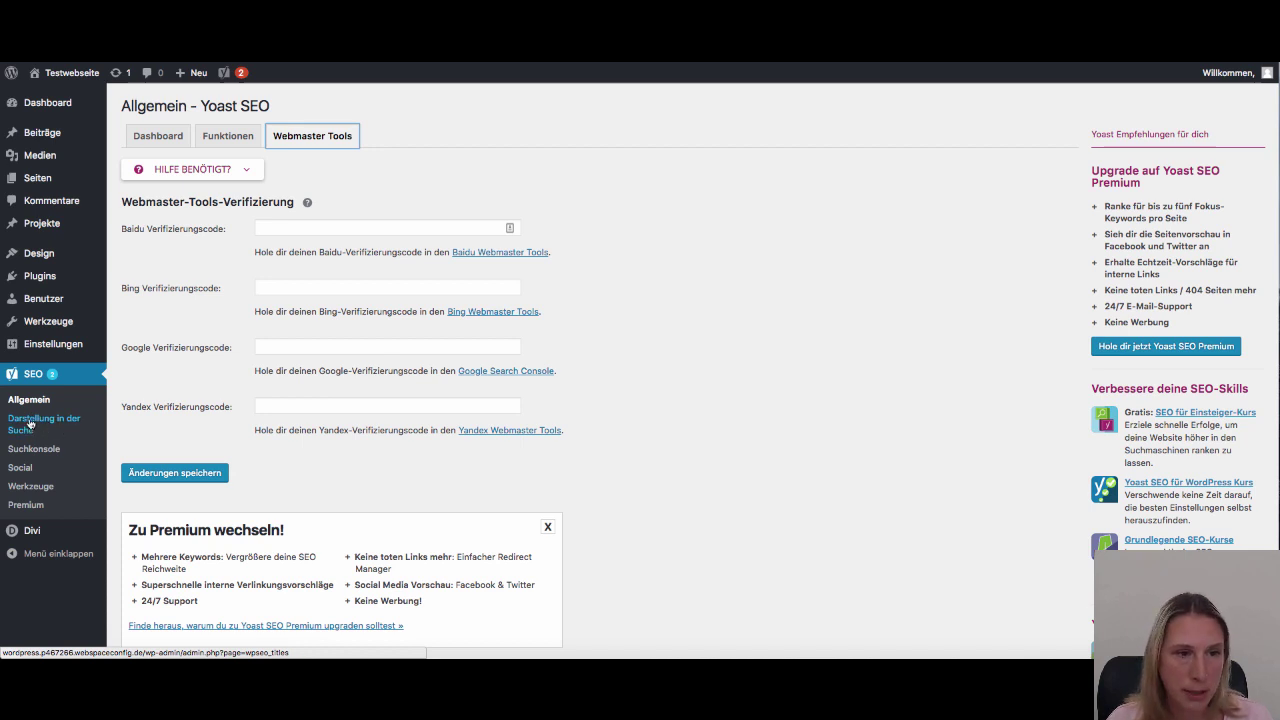
Set the Knowledge Graph to Person with the person's full name and save the settings
{"action": "left_click", "coordinate": [30, 424]}
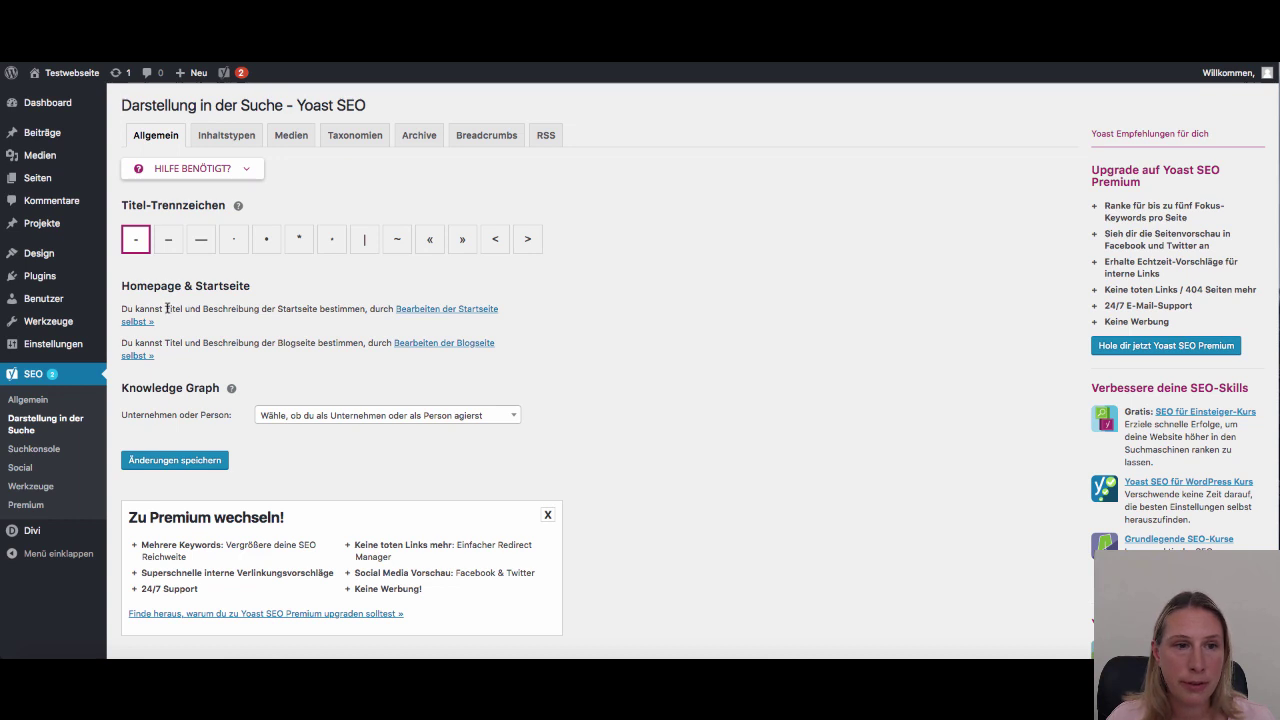
{"action": "left_click_drag", "start_coordinate": [165, 309], "coordinate": [261, 313]}
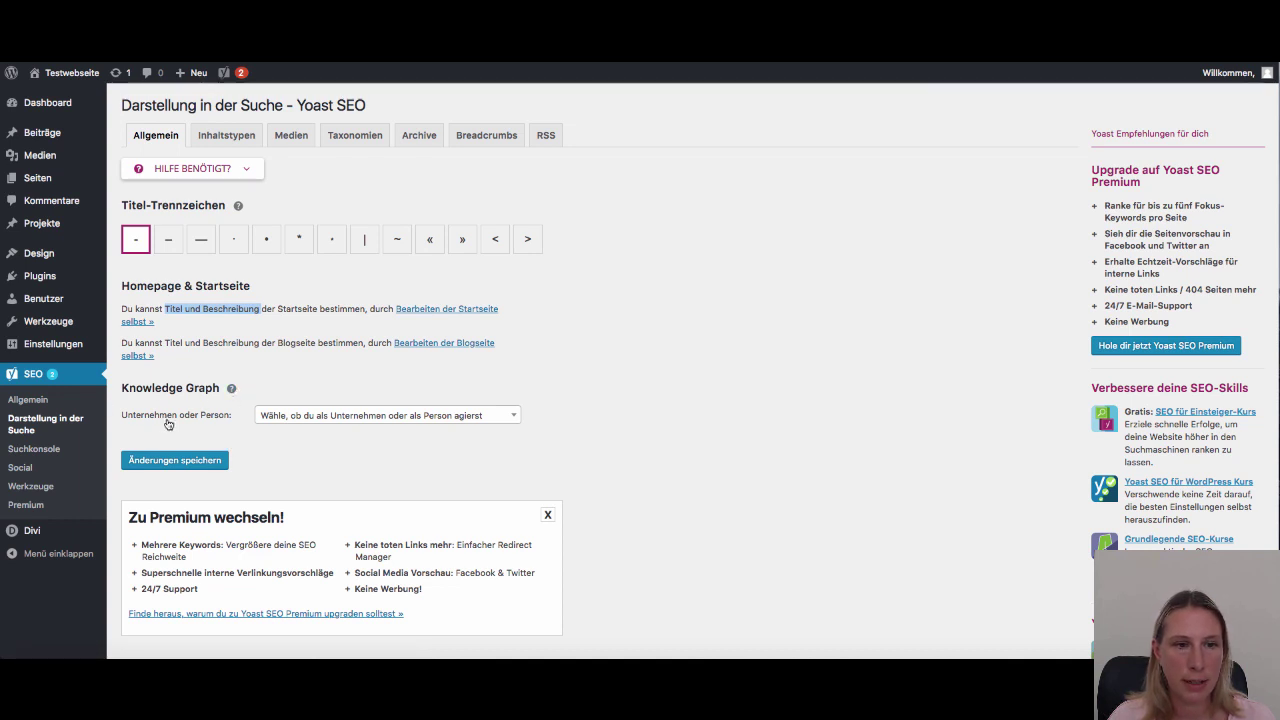
{"action": "left_click", "coordinate": [463, 418]}
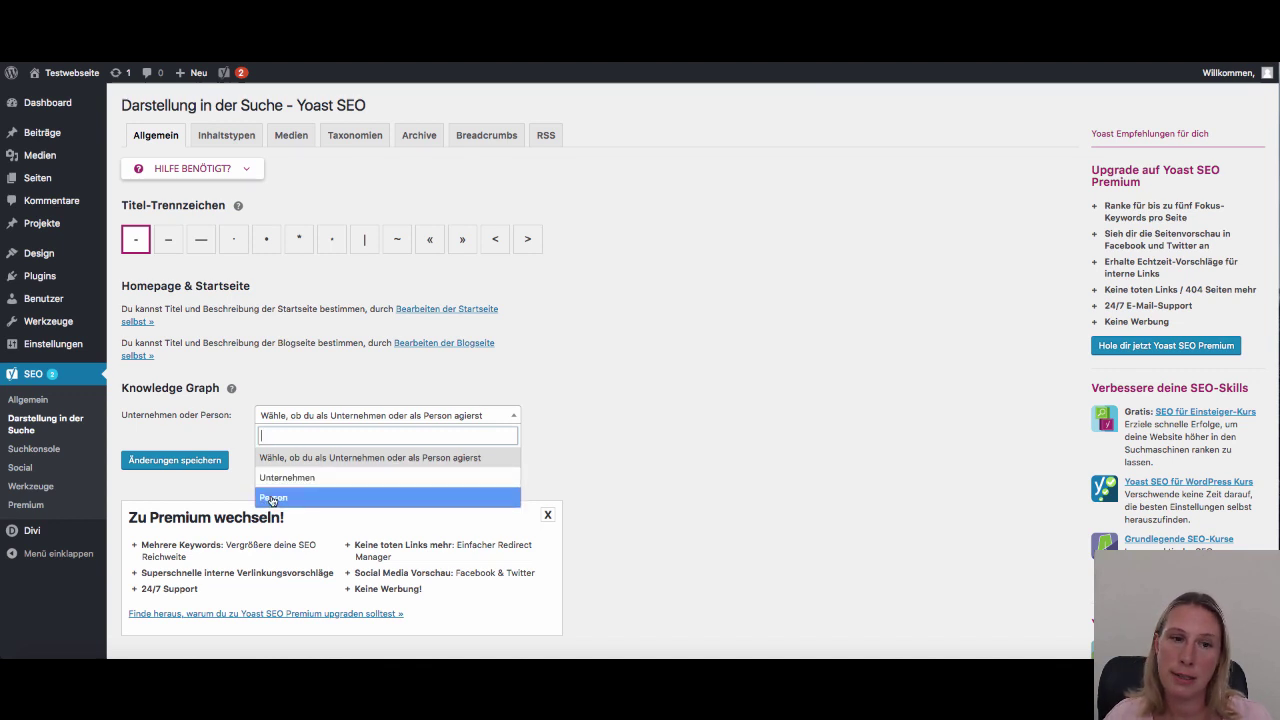
{"action": "left_click", "coordinate": [272, 498]}
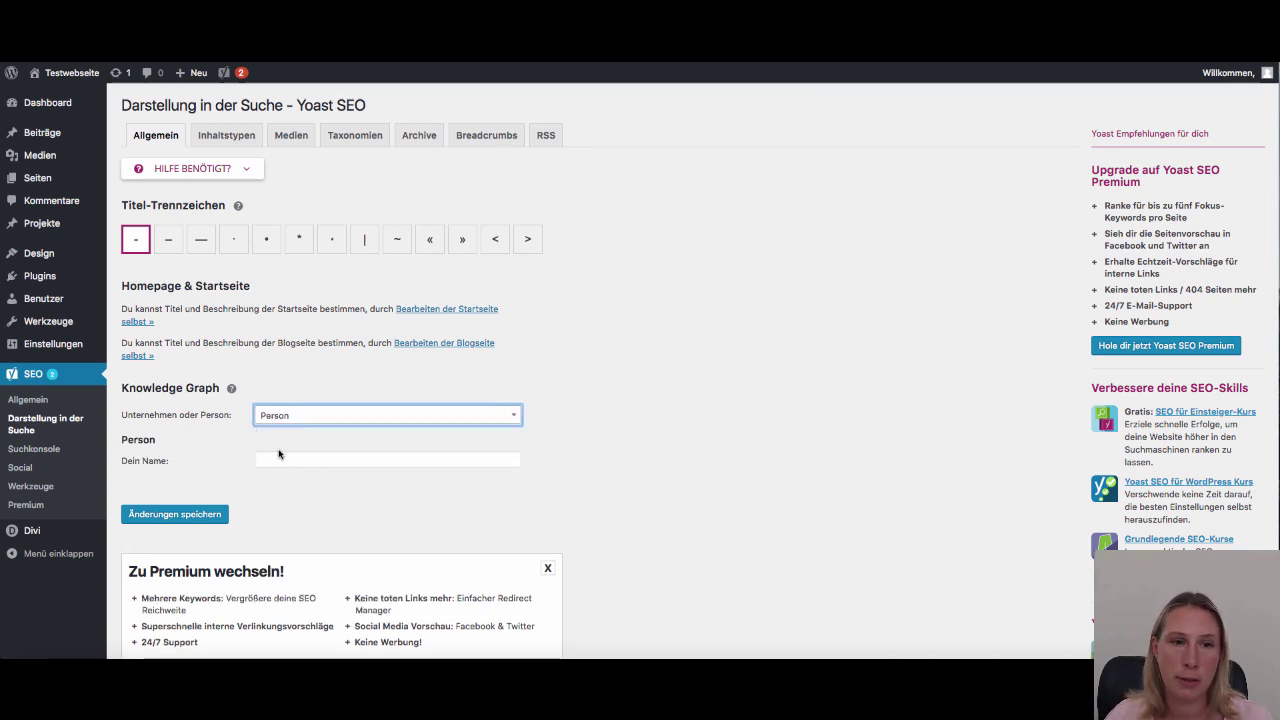
{"action": "left_click", "coordinate": [279, 457]}
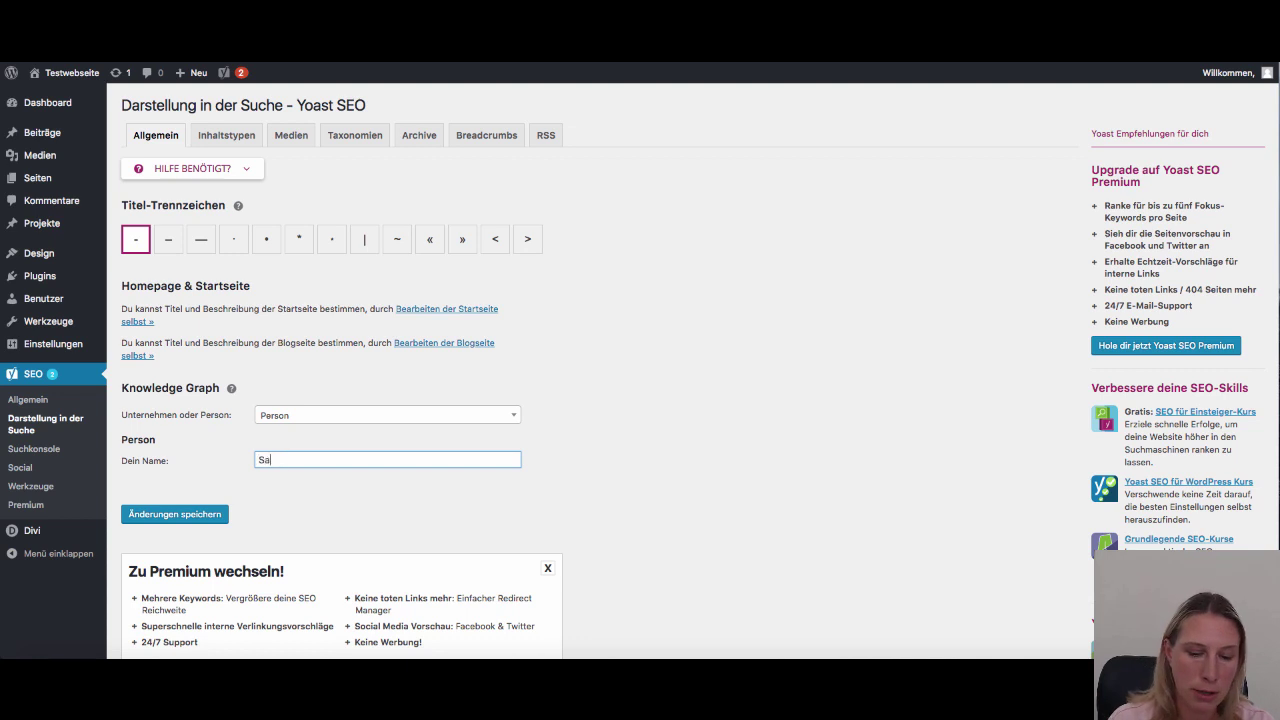
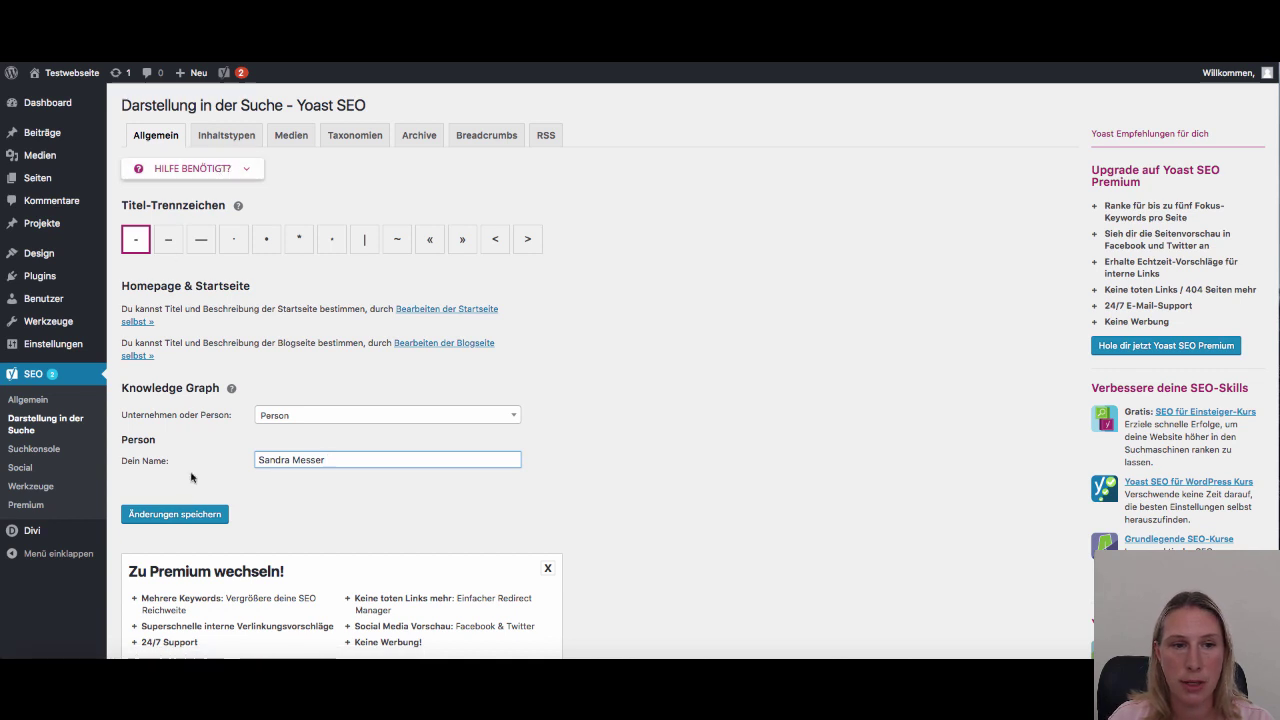
{"action": "left_click", "coordinate": [188, 518]}
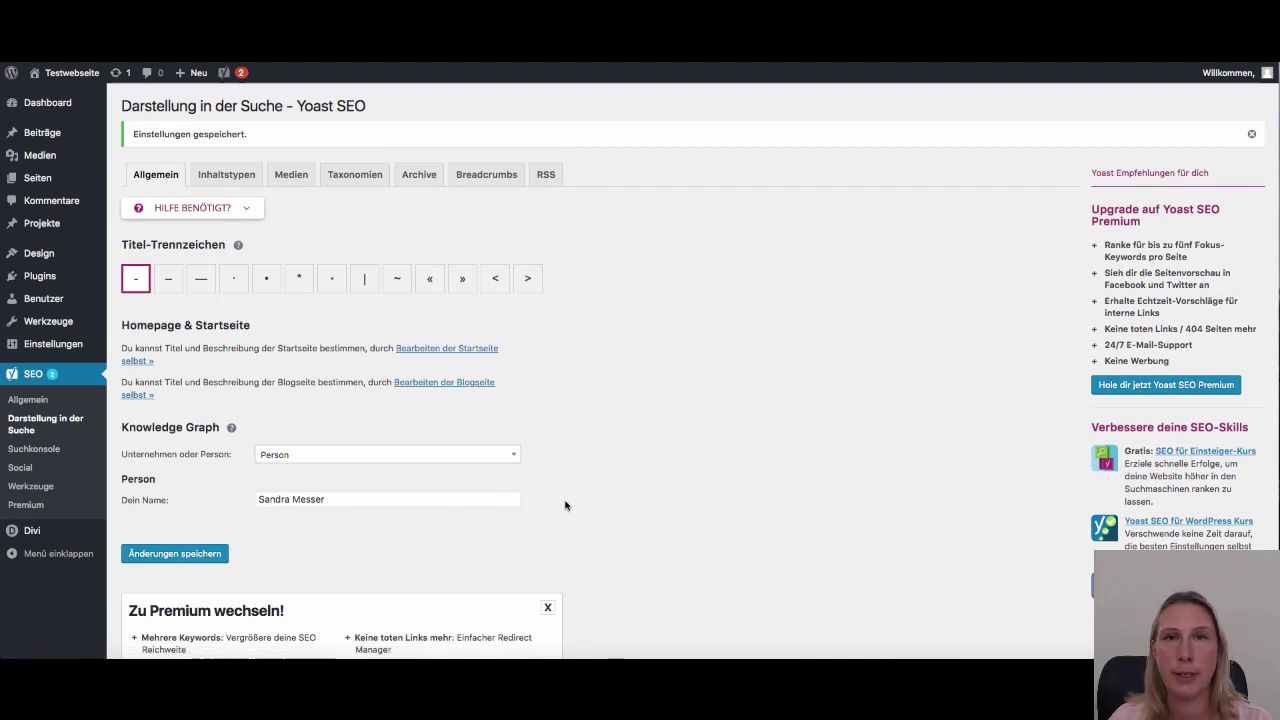
{"action": "left_click", "coordinate": [227, 178]}
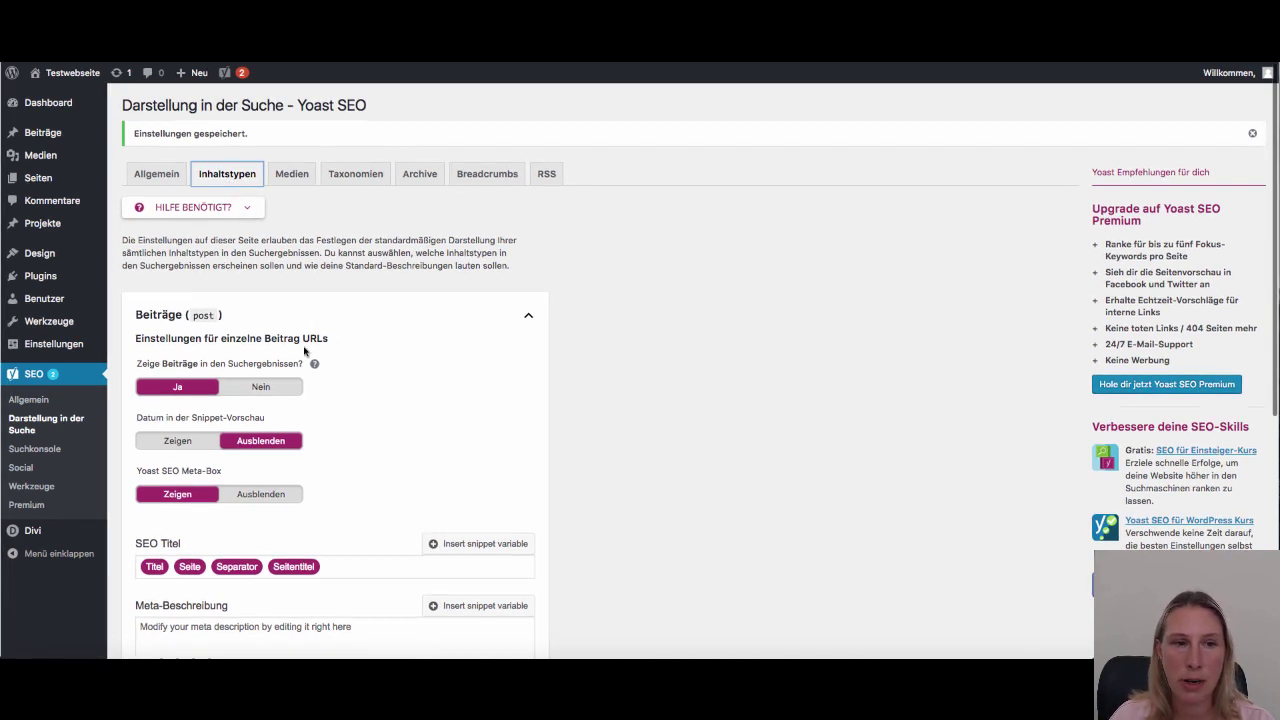
{"action": "scroll", "coordinate": [182, 418], "scroll_direction": "down", "scroll_amount": 3}
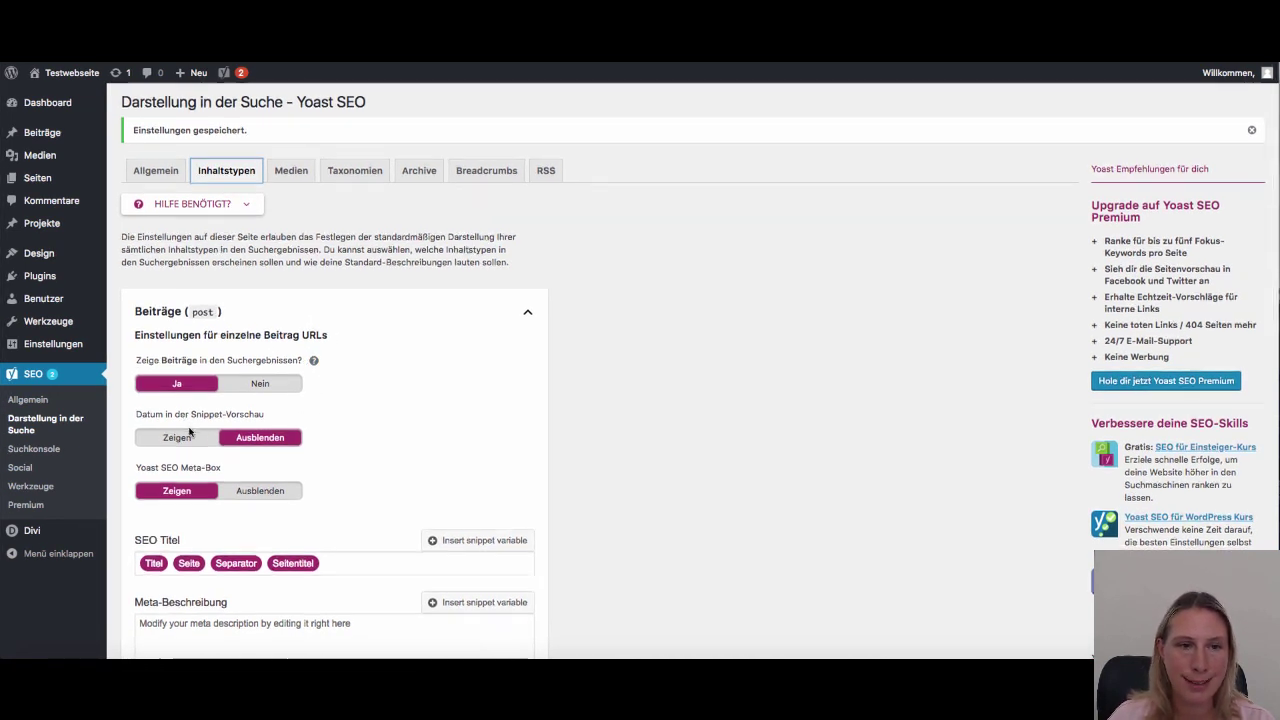
{"action": "scroll", "coordinate": [192, 431], "scroll_direction": "down", "scroll_amount": 2}
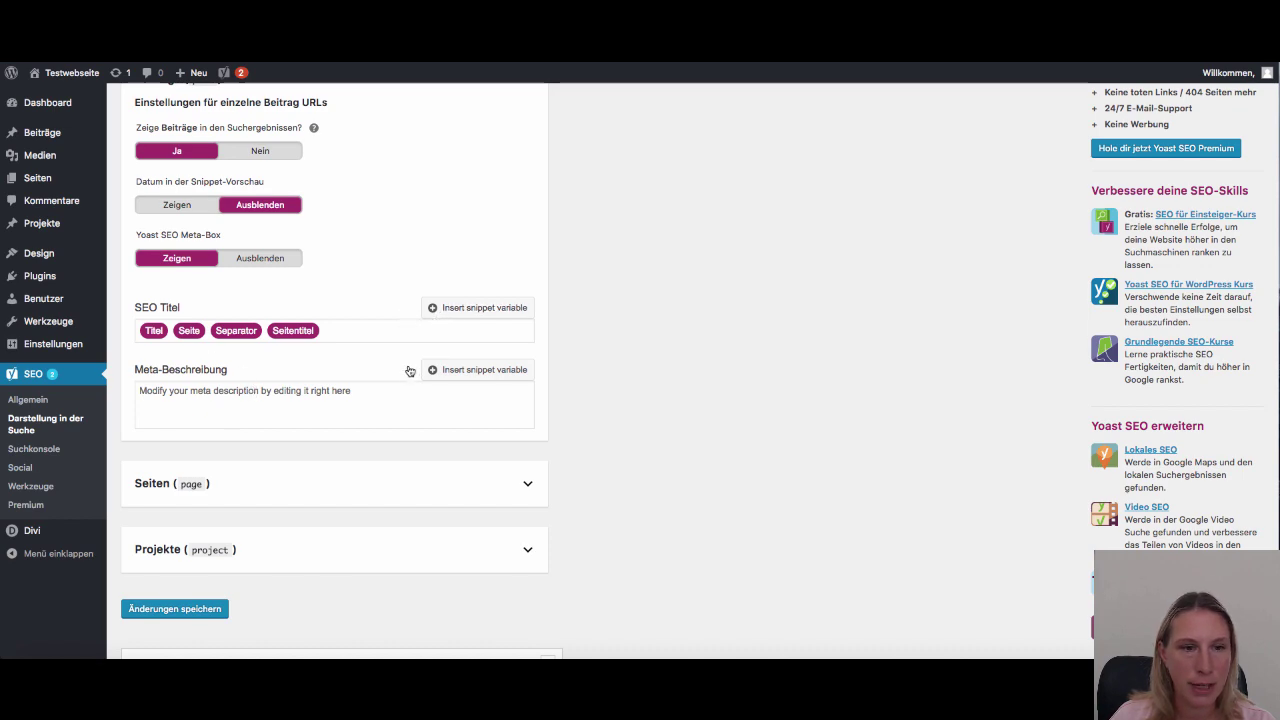
{"action": "scroll", "coordinate": [354, 384], "scroll_direction": "up", "scroll_amount": 5}
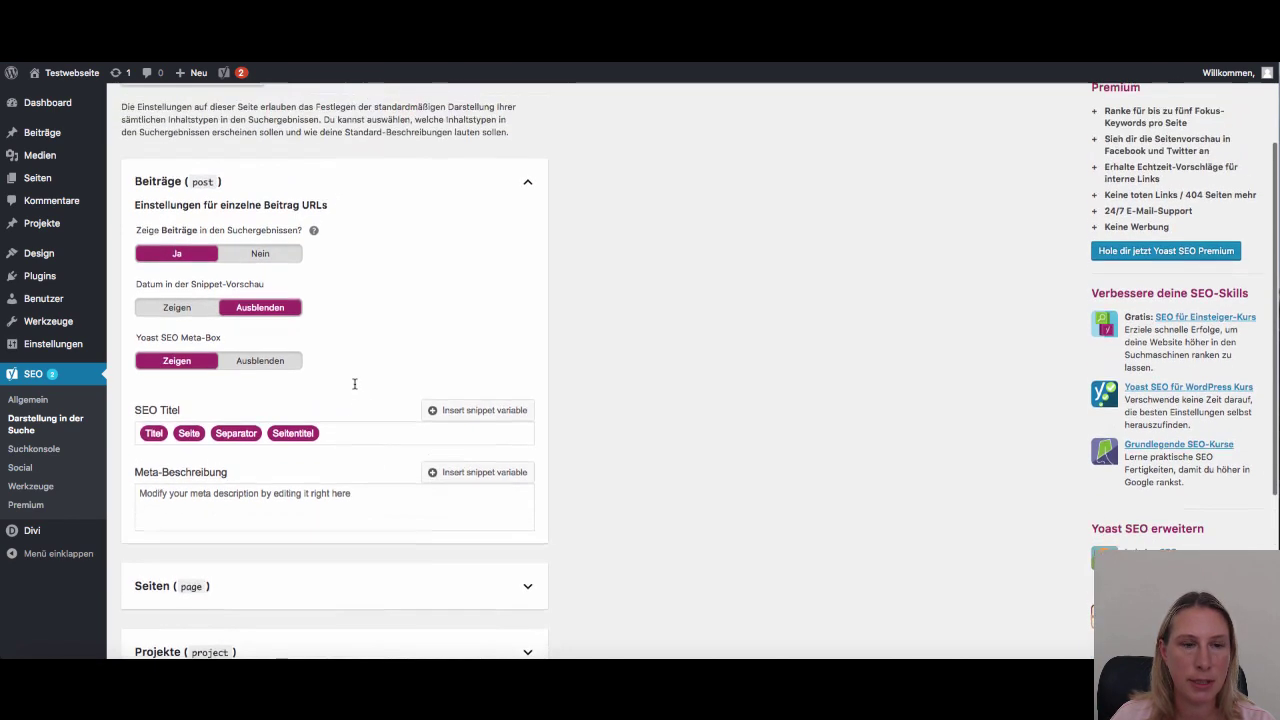
Browse the Medien, Taxonomien, Archive and Breadcrumbs tabs, then the Suchkonsole and Social pages
{"action": "left_click", "coordinate": [293, 178]}
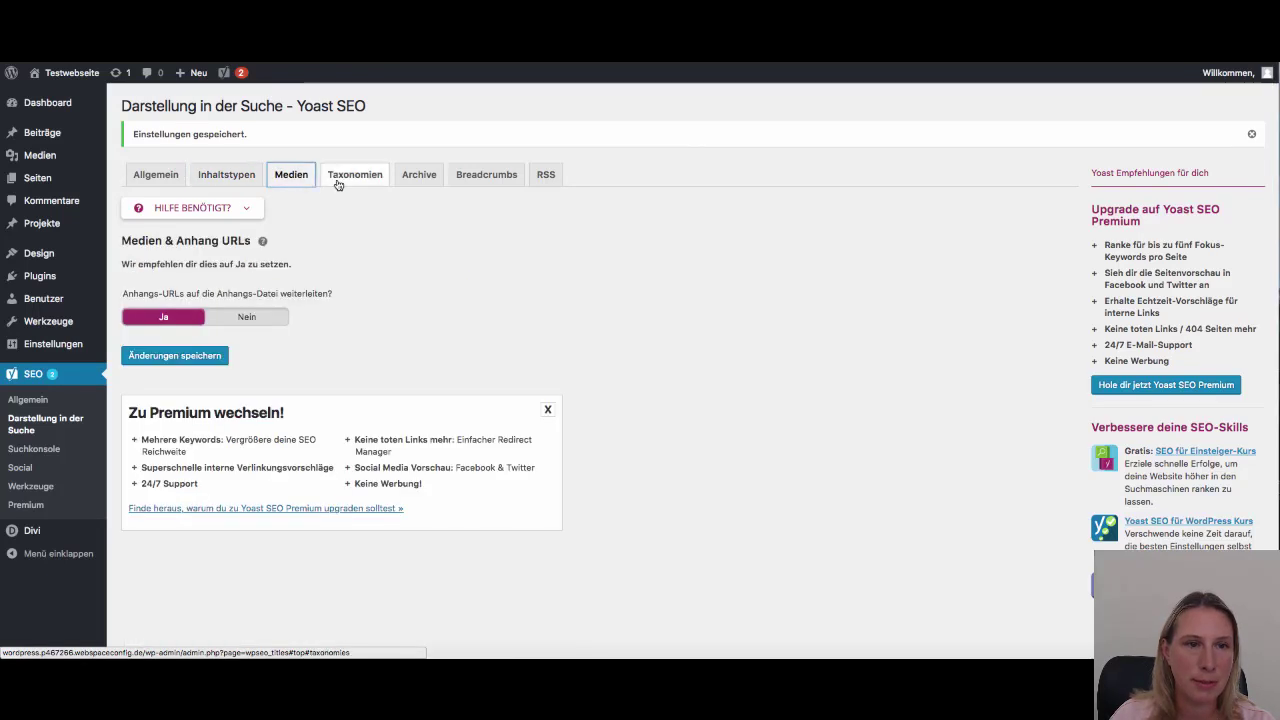
{"action": "left_click", "coordinate": [343, 177]}
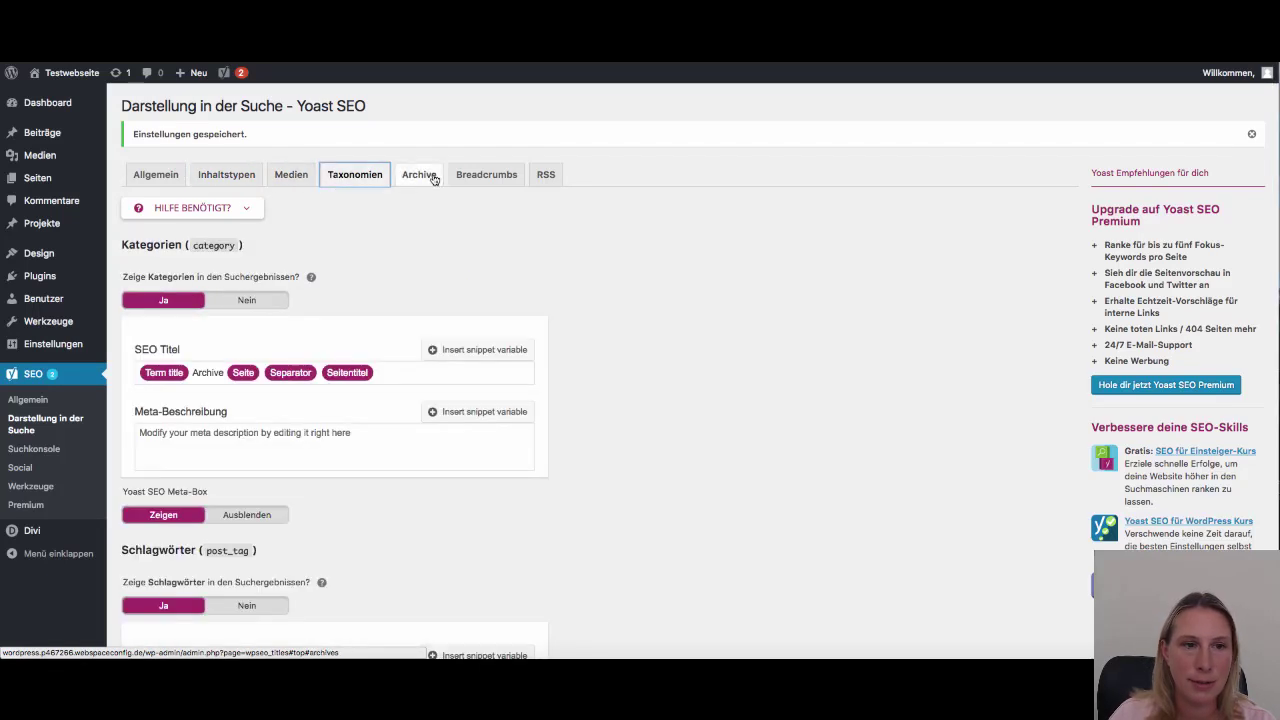
{"action": "left_click", "coordinate": [430, 174]}
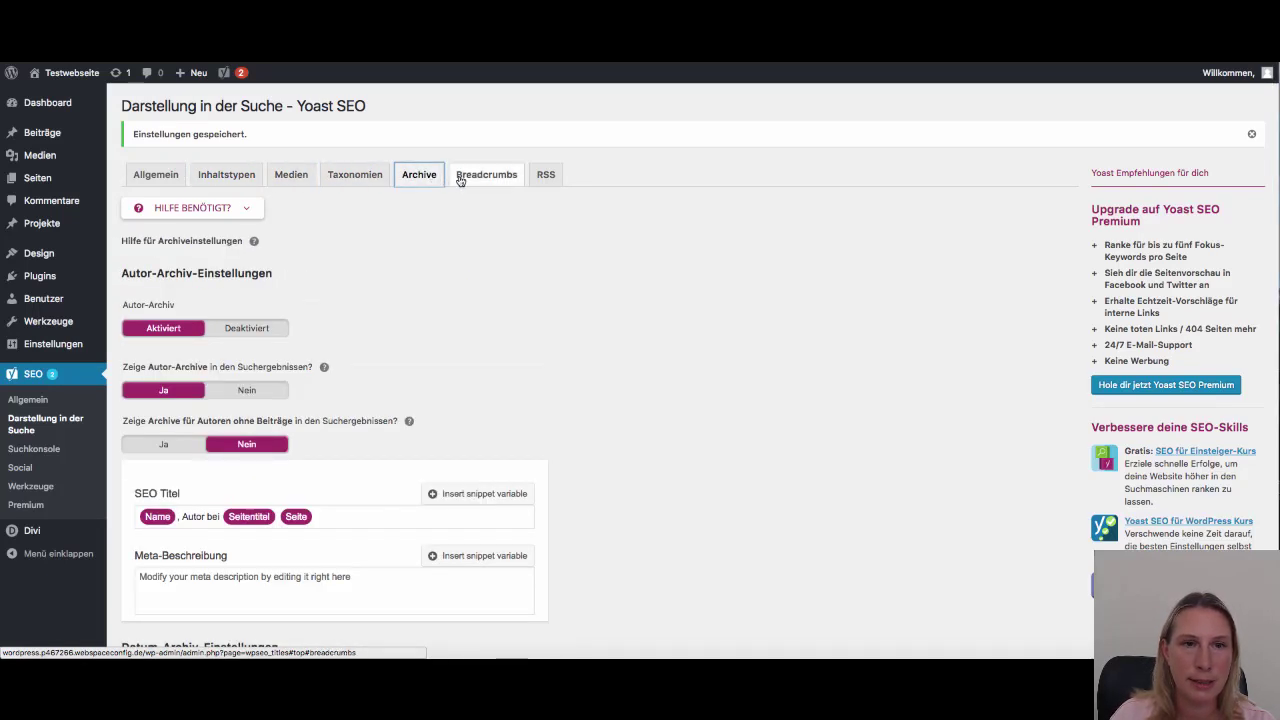
{"action": "left_click", "coordinate": [460, 176]}
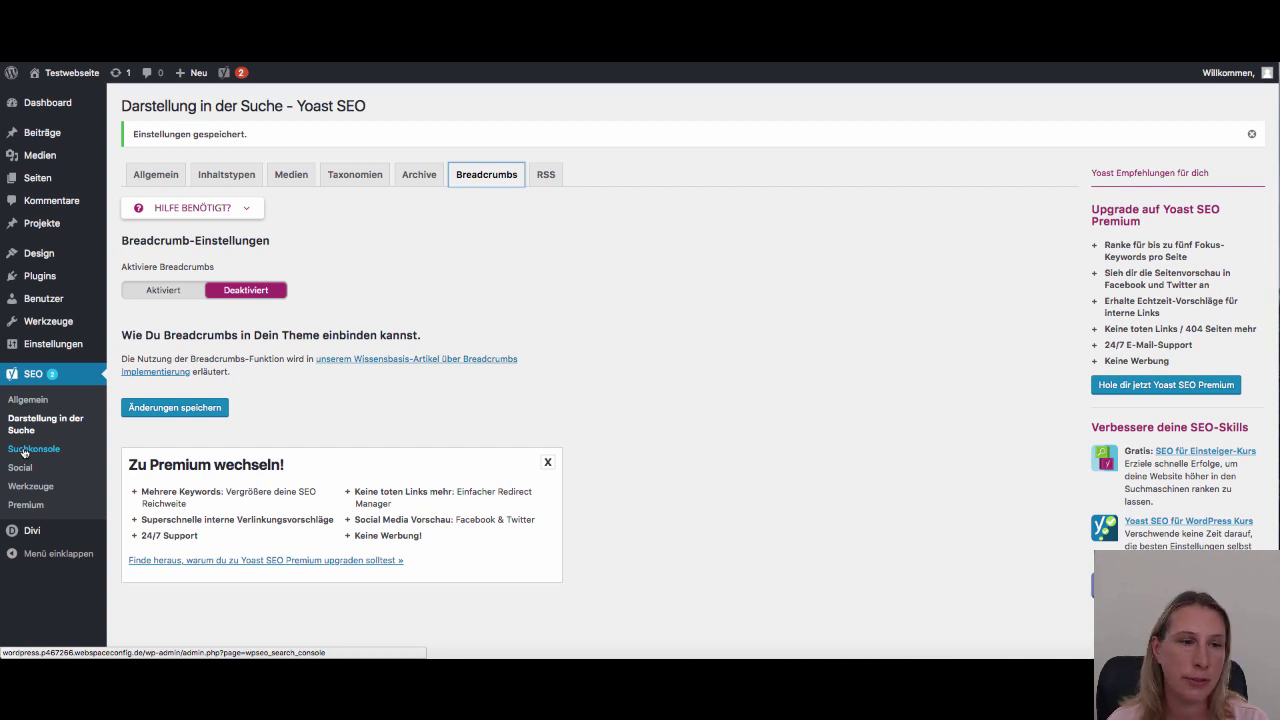
{"action": "left_click", "coordinate": [20, 451]}
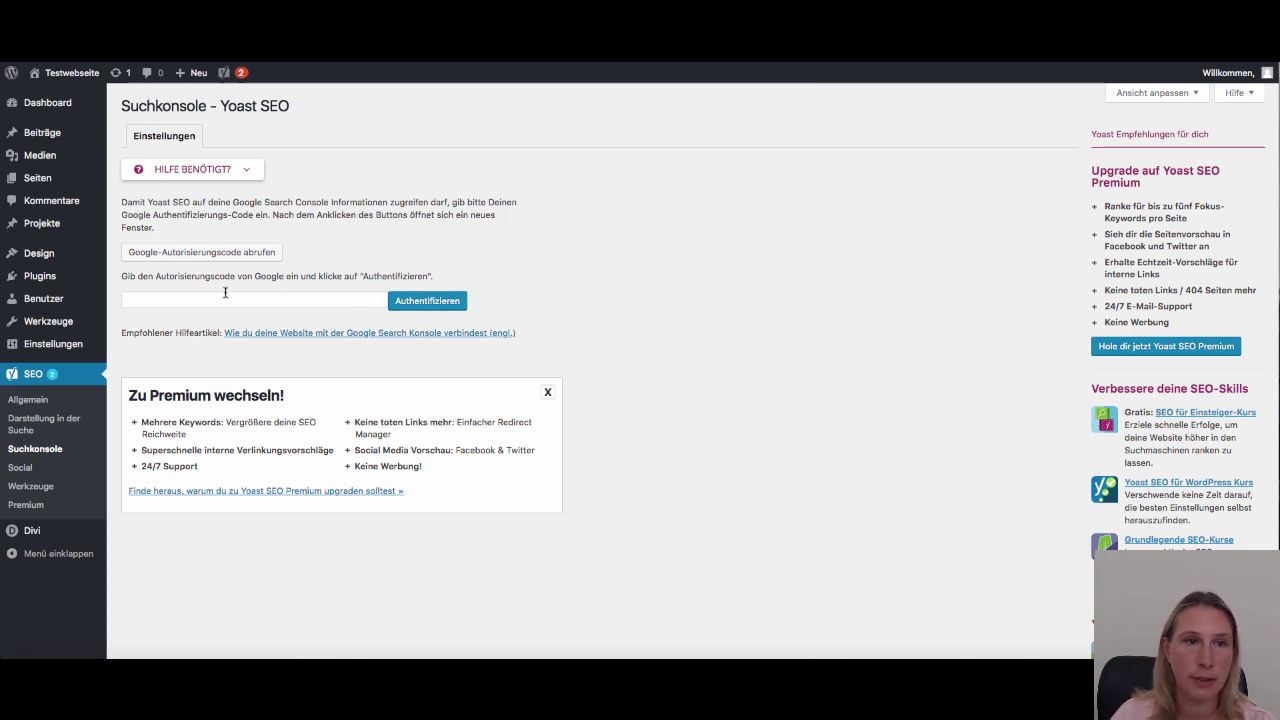
{"action": "left_click", "coordinate": [21, 468]}
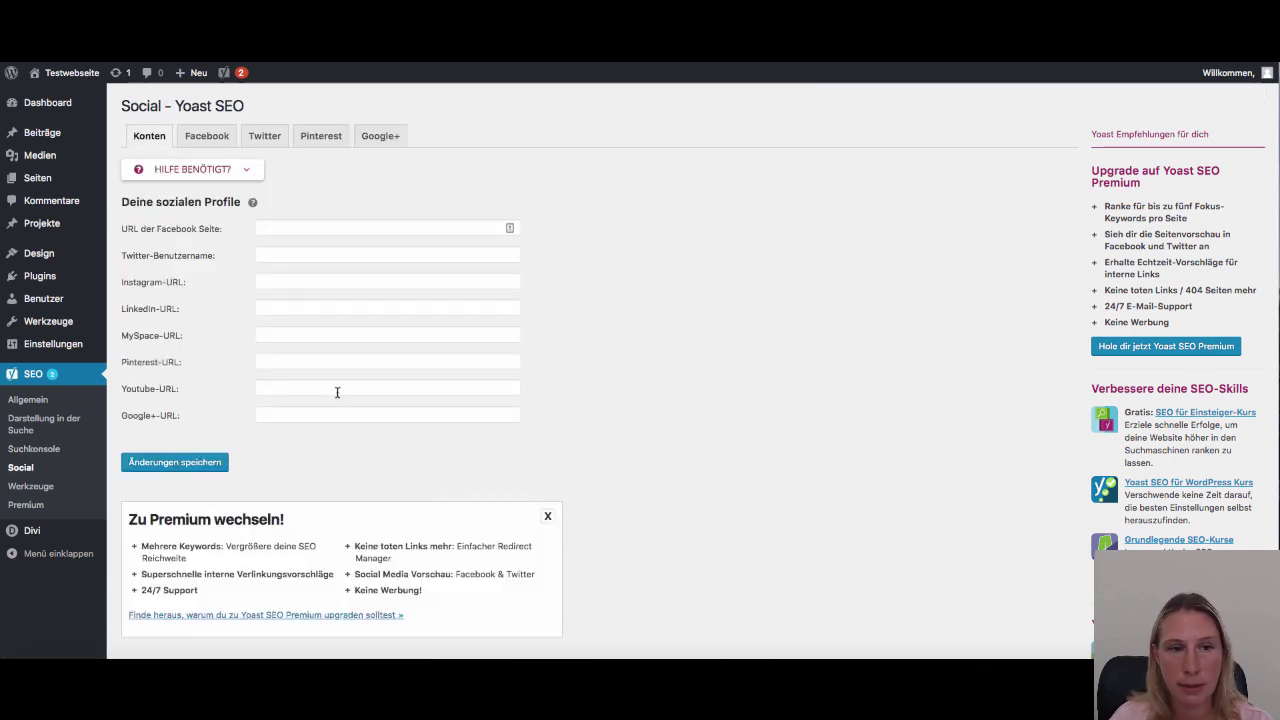
Review the Facebook, Twitter and Konten social tabs, then go to SEO > Werkzeuge
{"action": "left_click", "coordinate": [207, 136]}
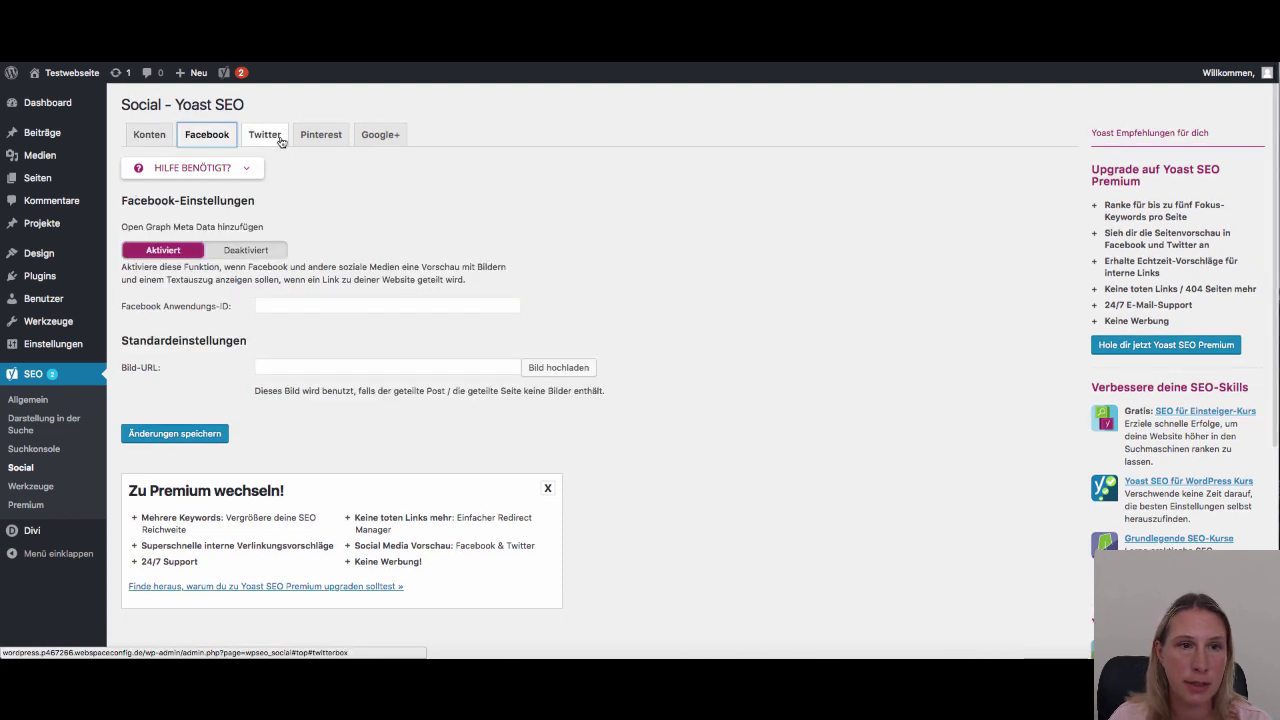
{"action": "left_click", "coordinate": [275, 134]}
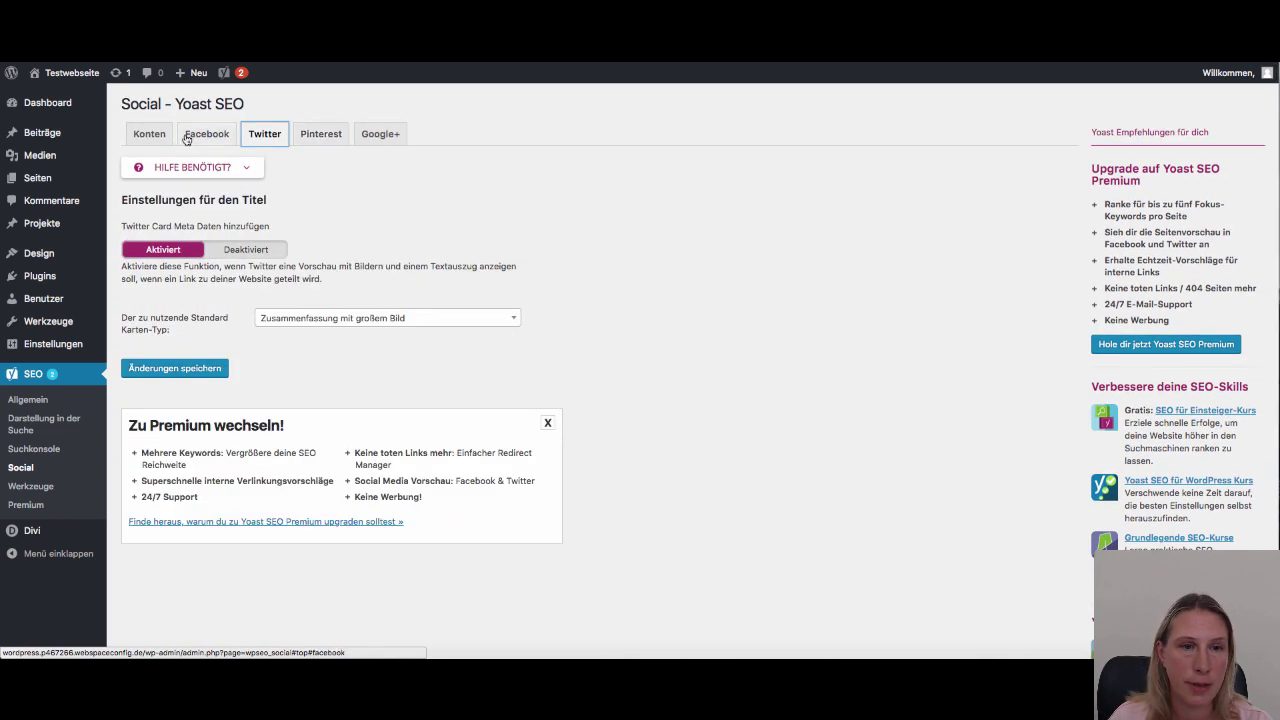
{"action": "left_click", "coordinate": [152, 134]}
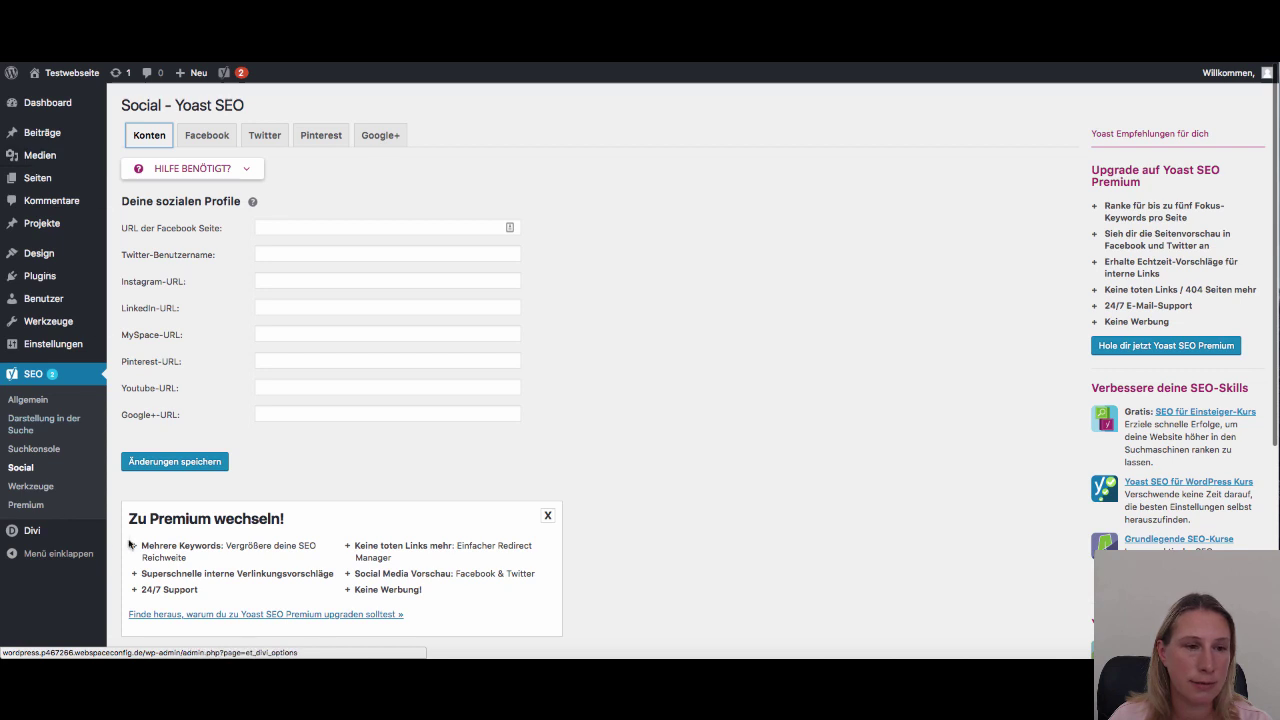
{"action": "left_click", "coordinate": [28, 488]}
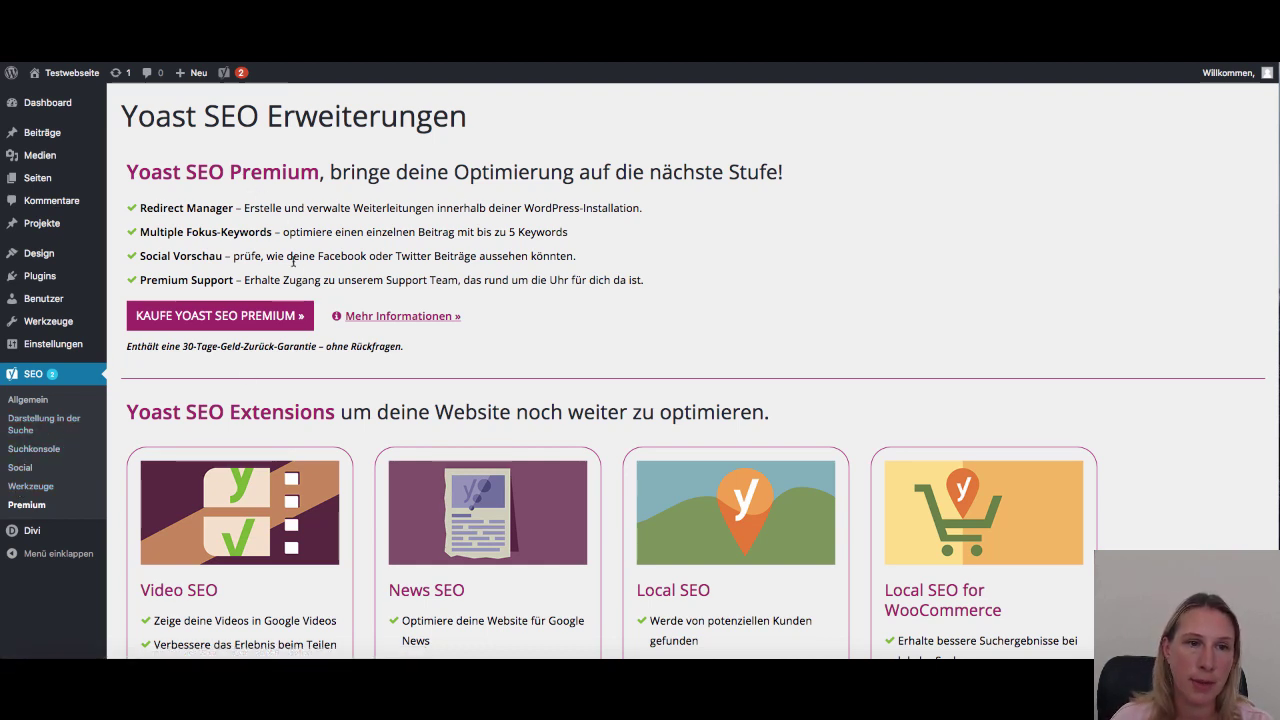
Go to Seiten > Alle Seiten to list all seven pages
{"action": "mouse_move", "coordinate": [44, 142]}
{"action": "mouse_move", "coordinate": [40, 178]}
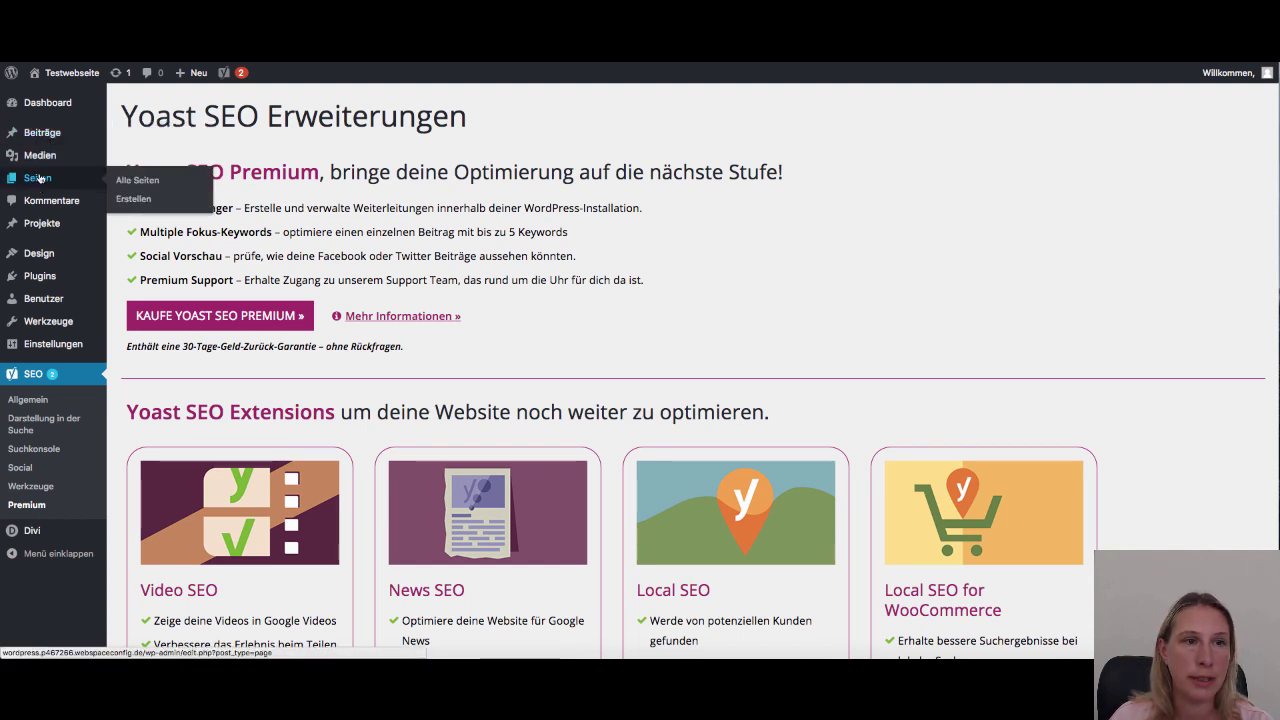
{"action": "left_click", "coordinate": [145, 191]}
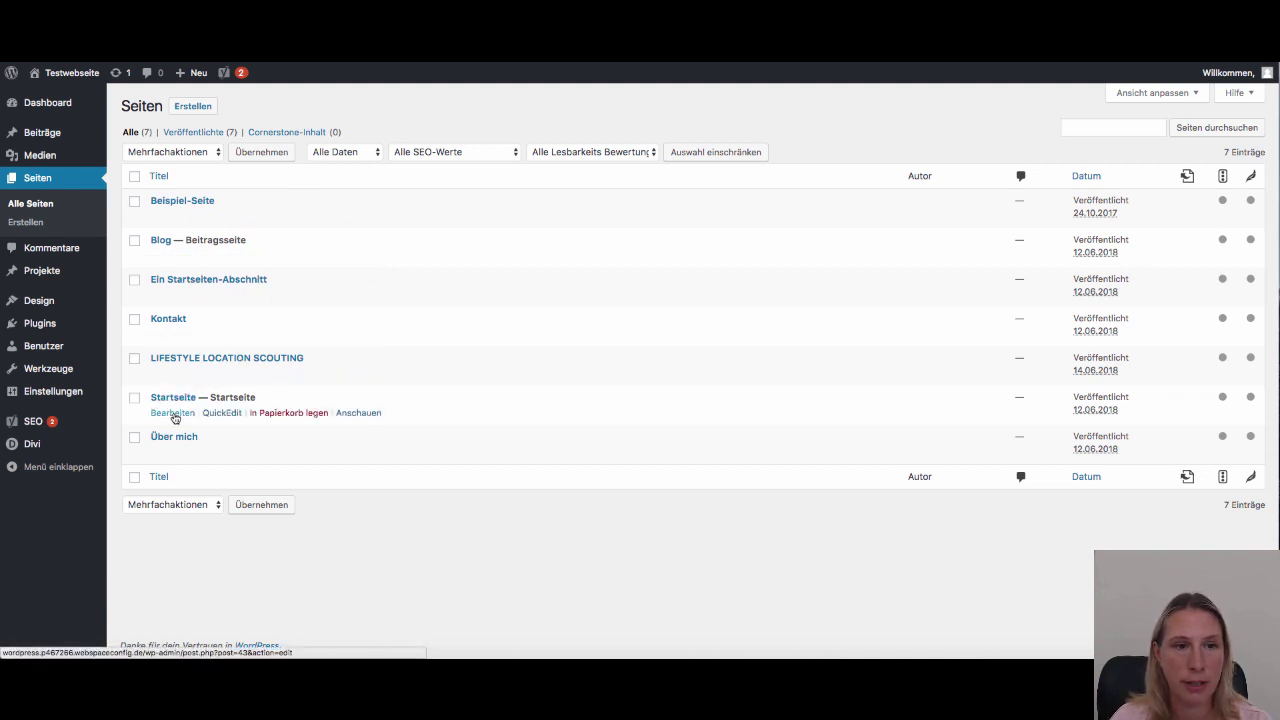
Open the Startseite page in the editor via its Bearbeiten link
{"action": "left_click", "coordinate": [174, 416]}
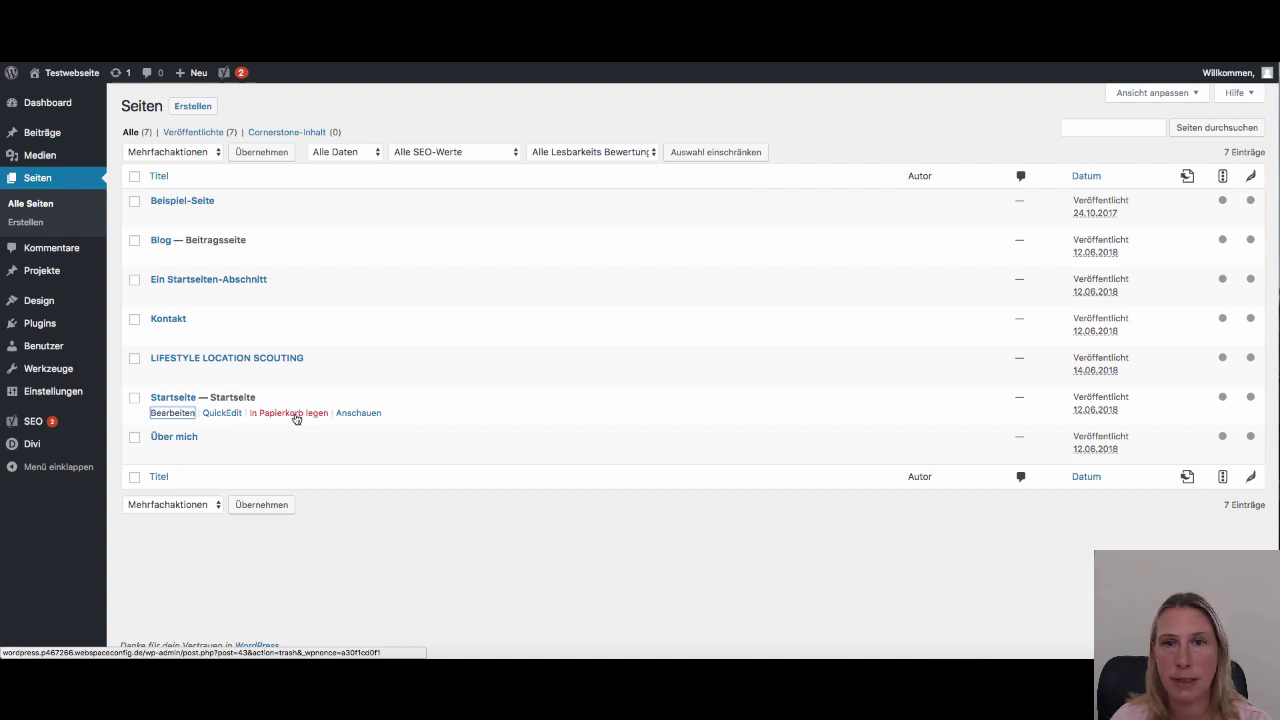
{"action": "left_click", "coordinate": [306, 419]}
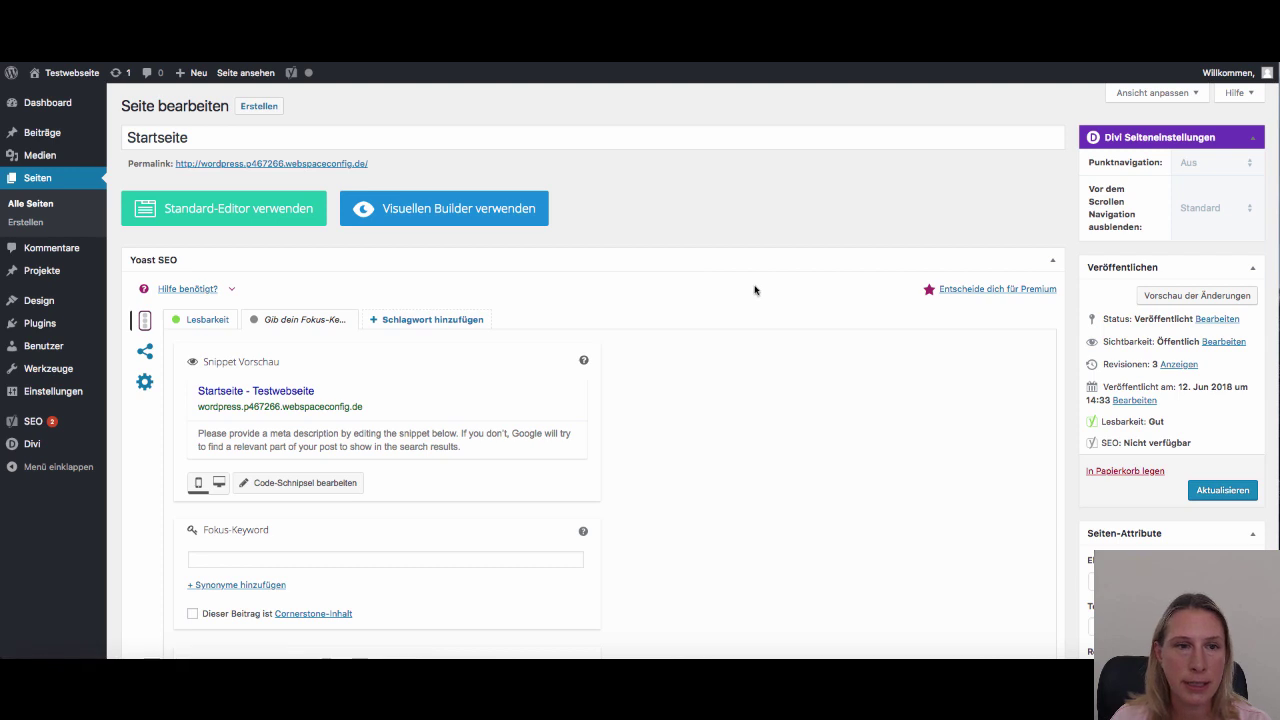
Move the Yoast SEO box below Divi Builder, collapse Revisionen and Auszug, and re-expand Yoast
{"action": "scroll", "coordinate": [237, 263], "scroll_direction": "down", "scroll_amount": 1}
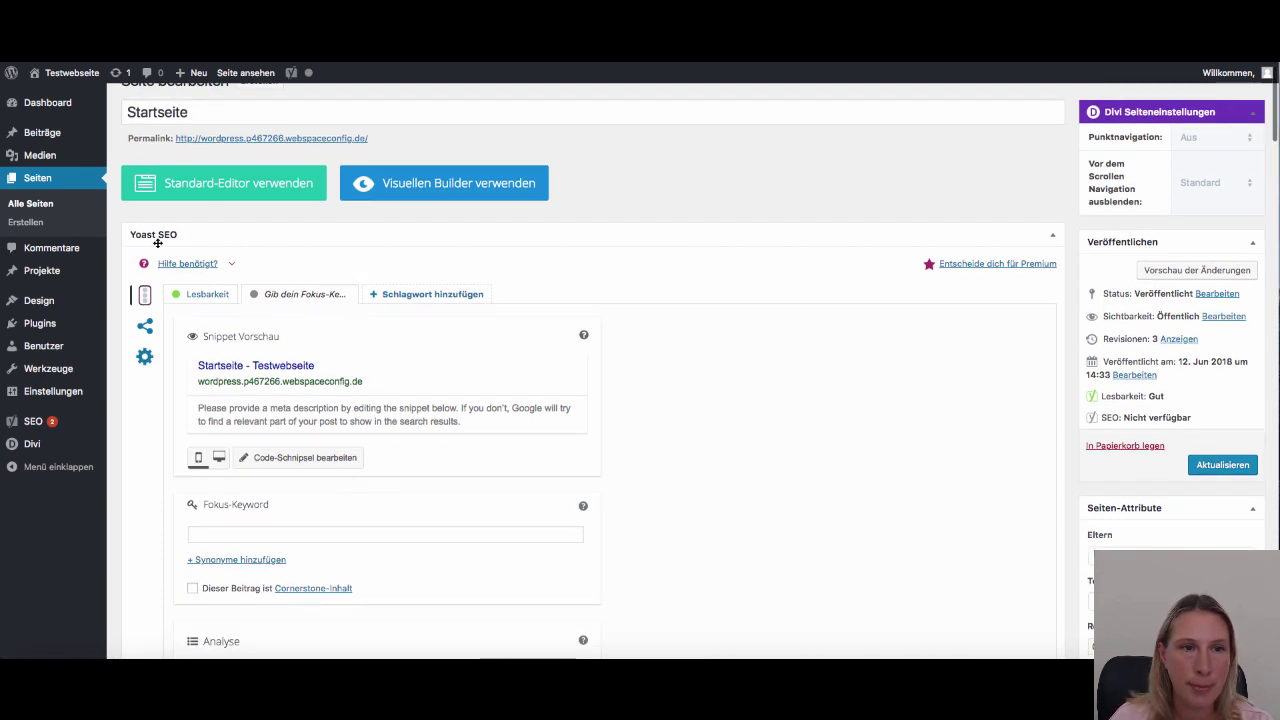
{"action": "left_click", "coordinate": [1054, 238]}
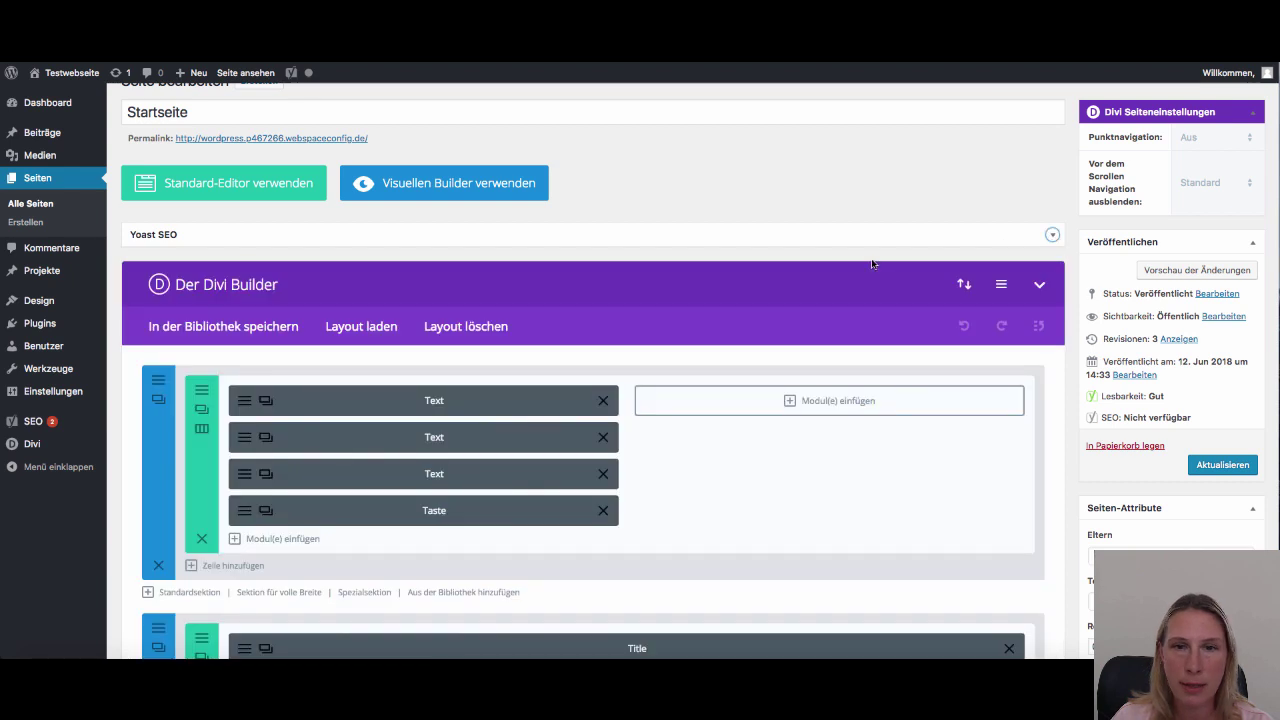
{"action": "left_click", "coordinate": [1041, 286]}
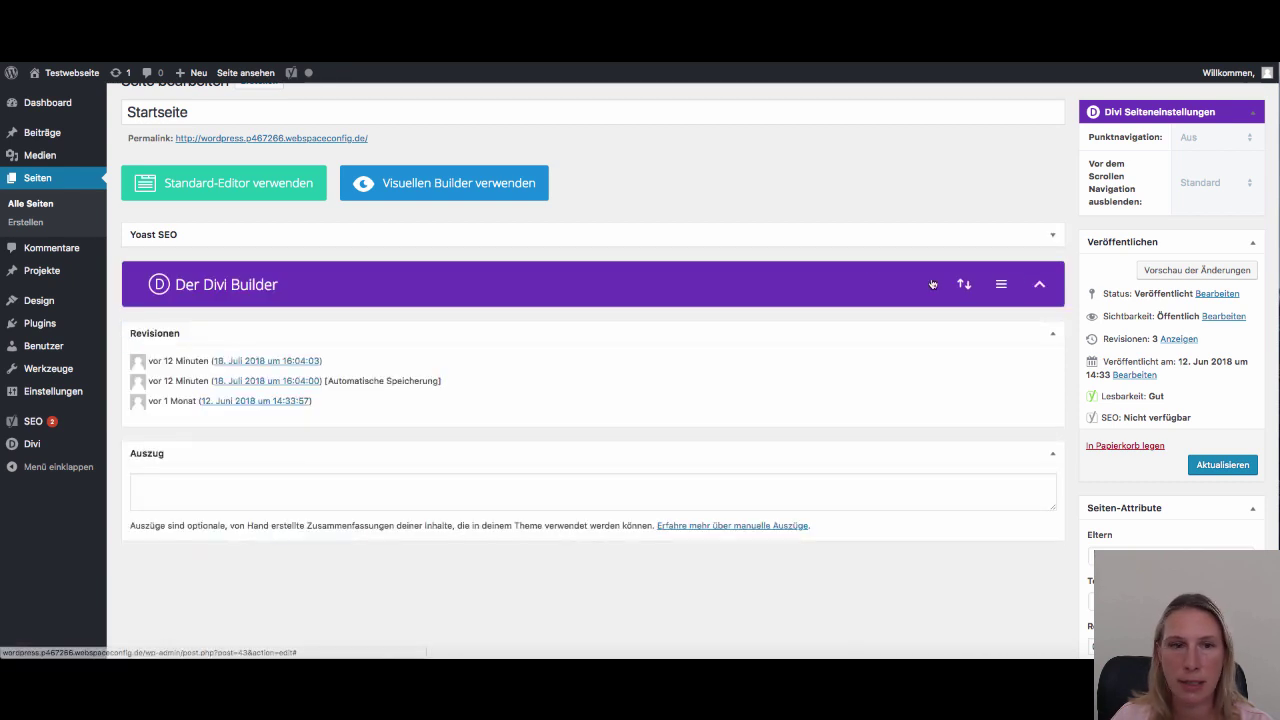
{"action": "left_click_drag", "start_coordinate": [889, 230], "coordinate": [668, 298]}
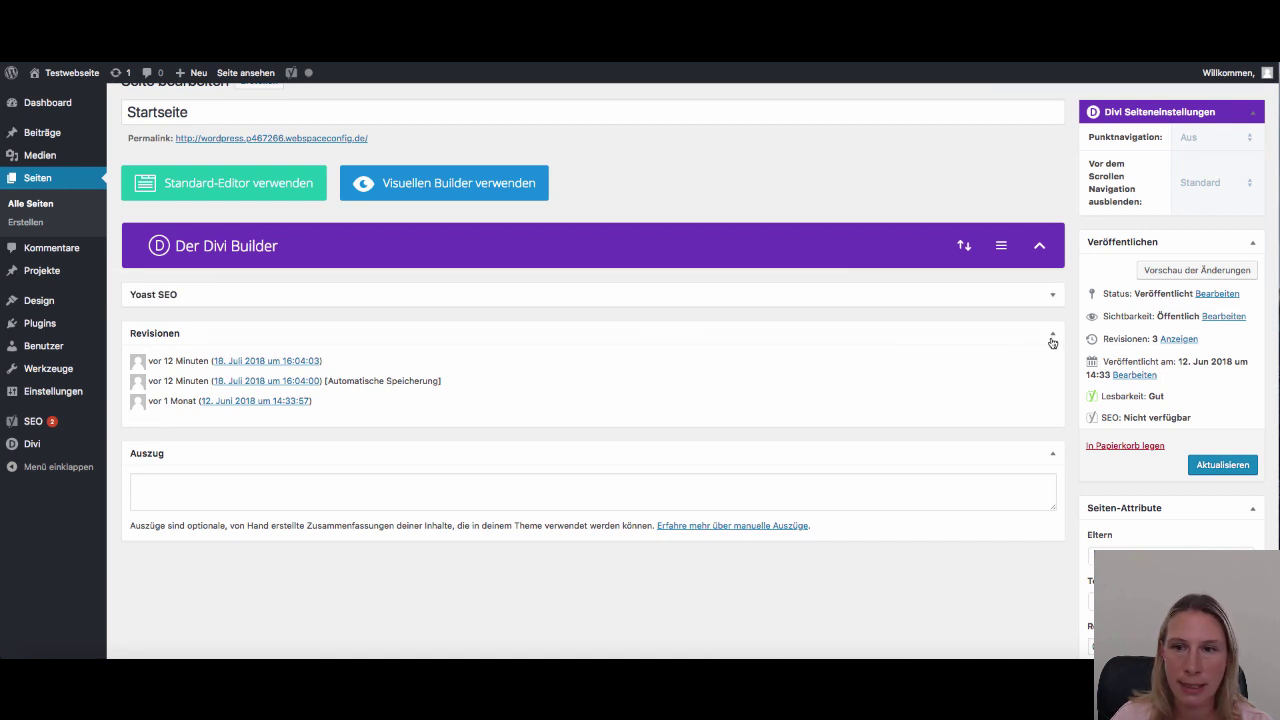
{"action": "left_click", "coordinate": [1052, 333]}
{"action": "left_click", "coordinate": [1052, 372]}
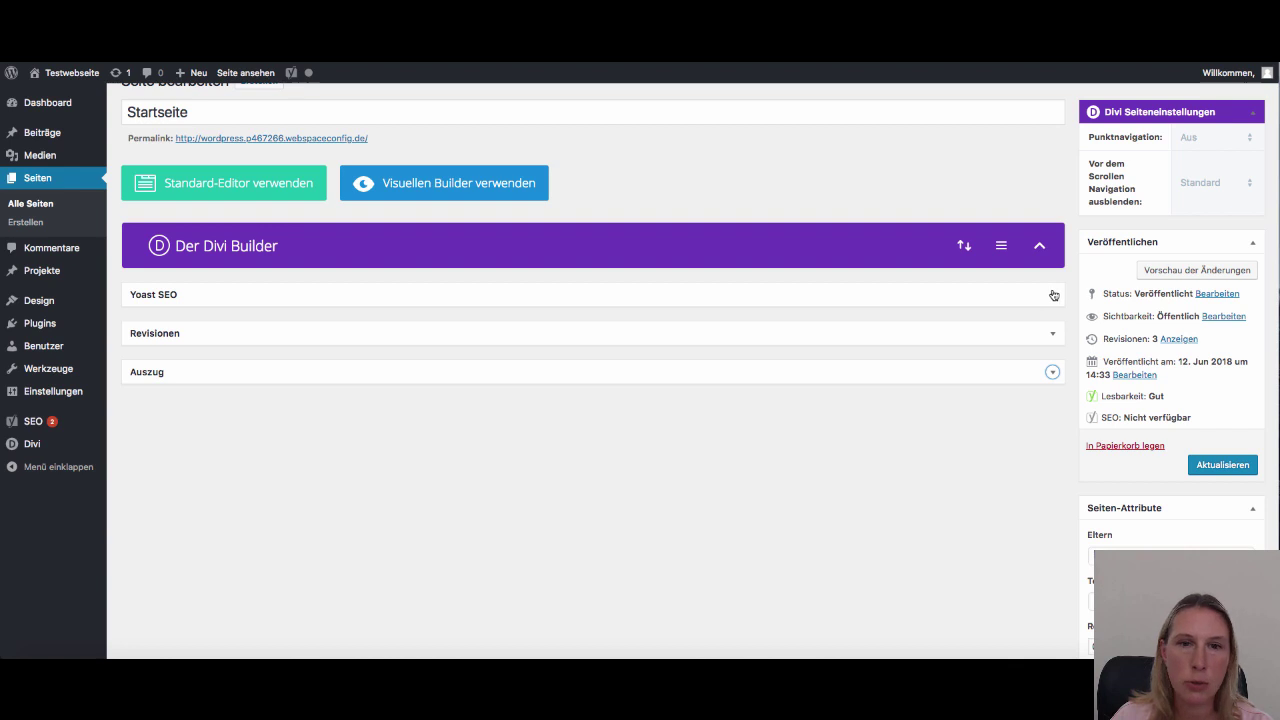
{"action": "scroll", "coordinate": [871, 299], "scroll_direction": "up", "scroll_amount": 1}
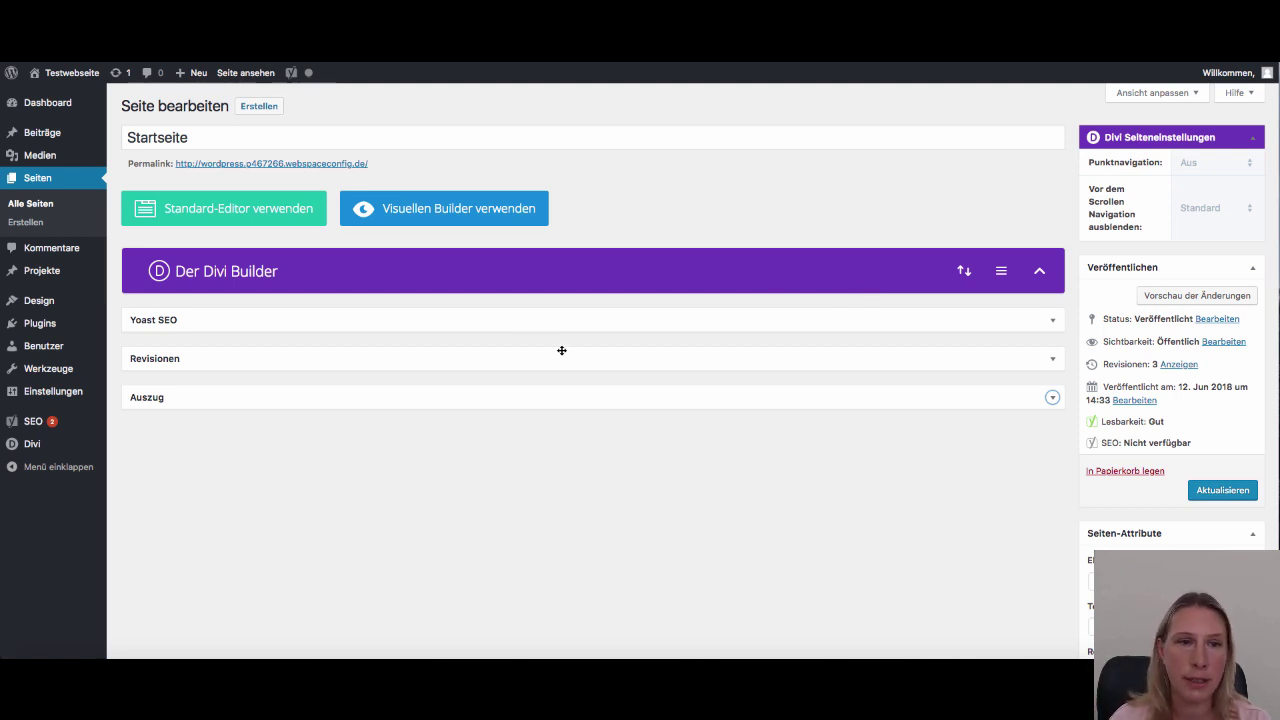
{"action": "scroll", "coordinate": [1053, 322], "scroll_direction": "down", "scroll_amount": 1}
{"action": "left_click", "coordinate": [1052, 319]}
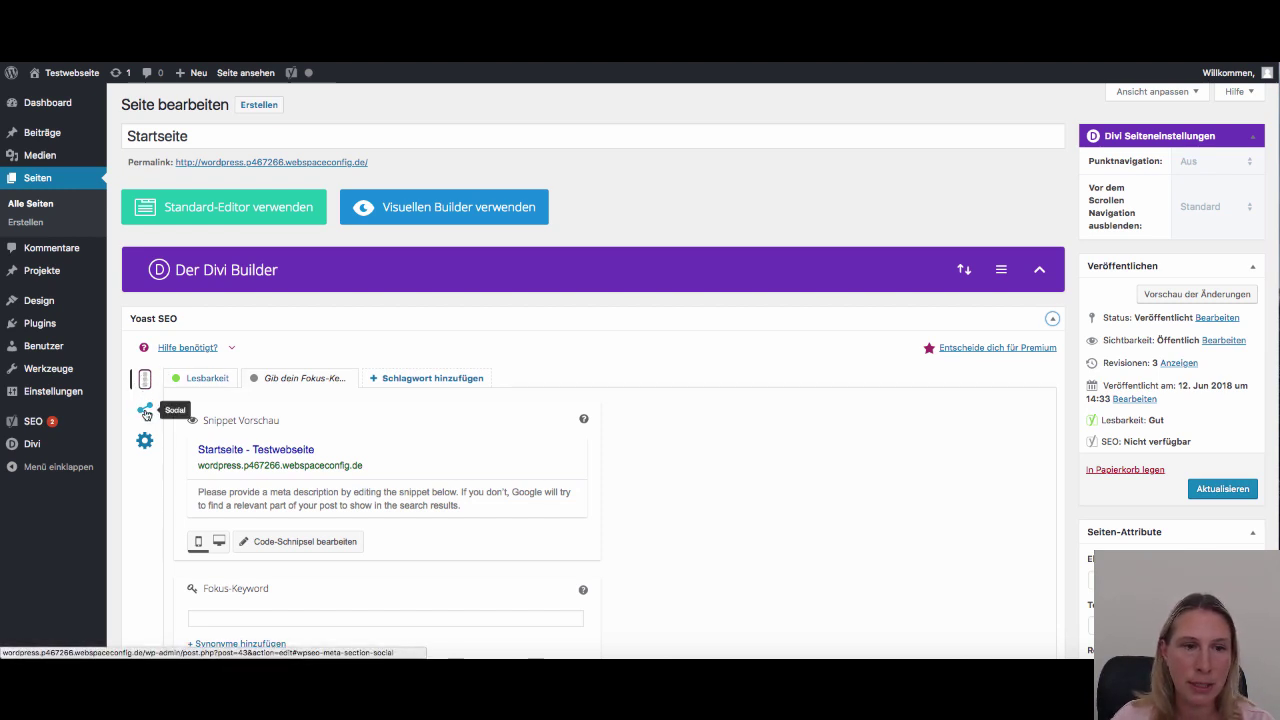
{"action": "left_click", "coordinate": [145, 412]}
{"action": "left_click", "coordinate": [145, 442]}
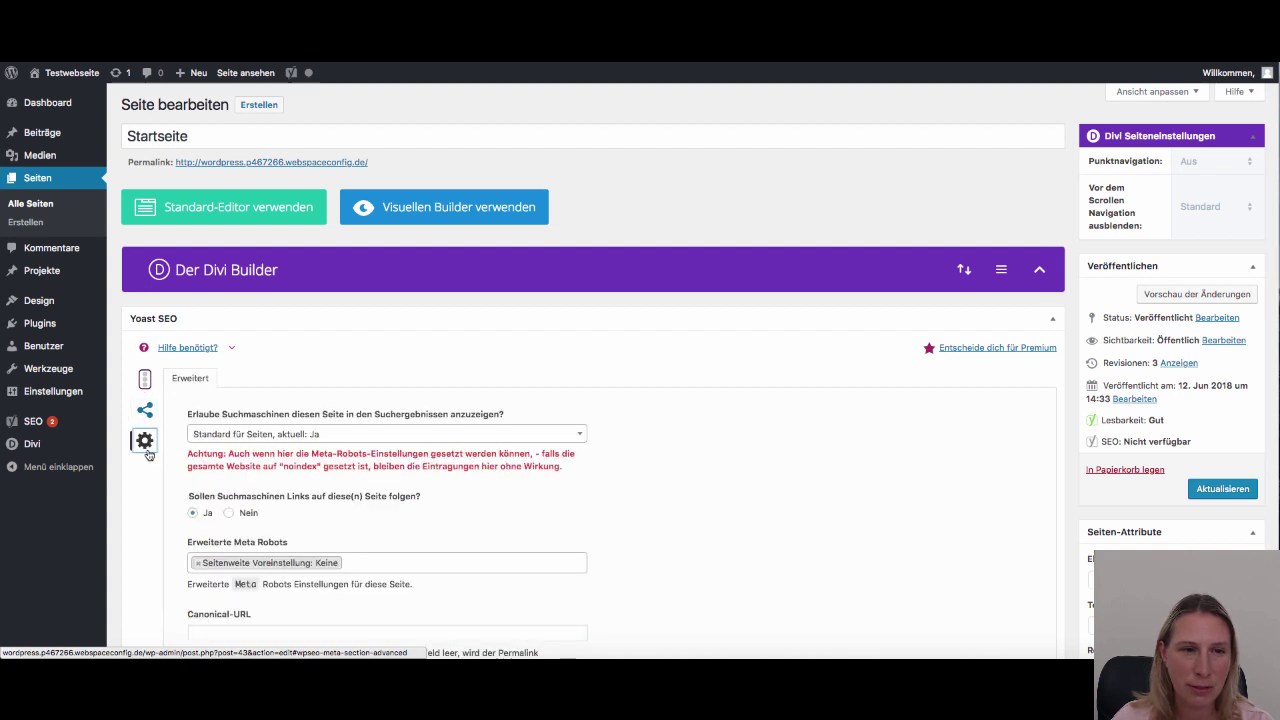
{"action": "left_click", "coordinate": [145, 381]}
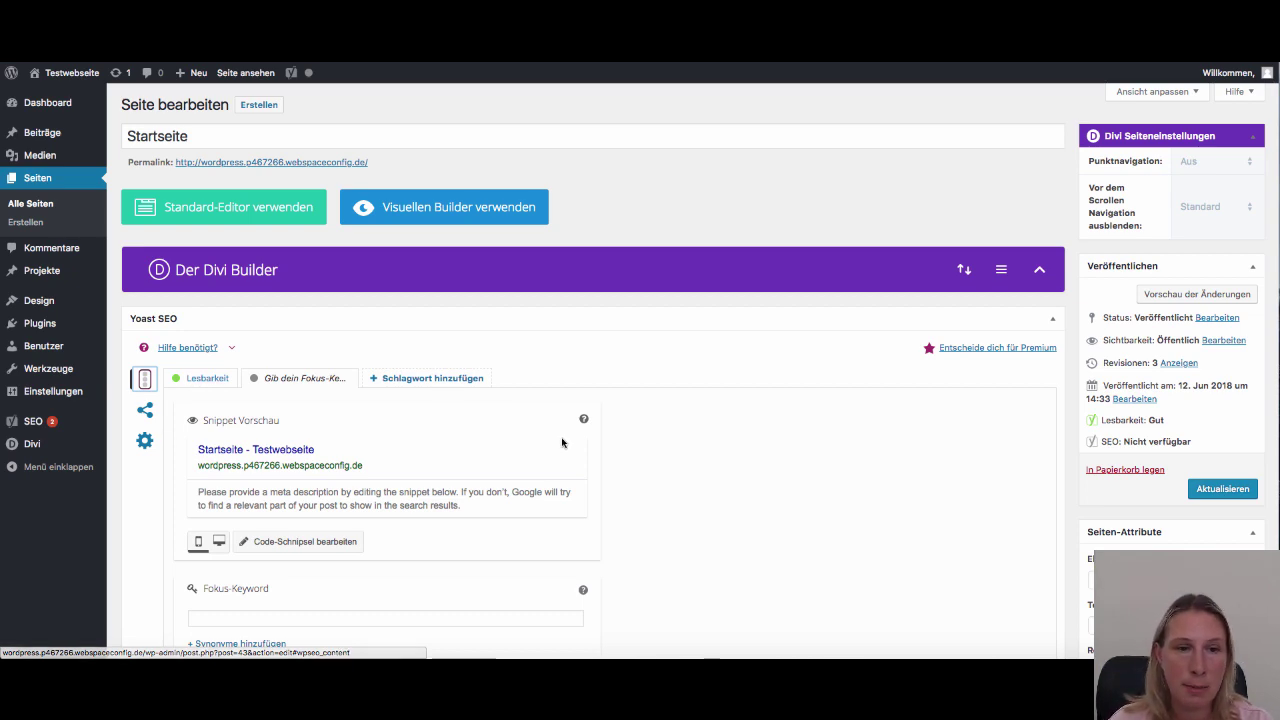
{"action": "scroll", "coordinate": [680, 458], "scroll_direction": "down", "scroll_amount": 1}
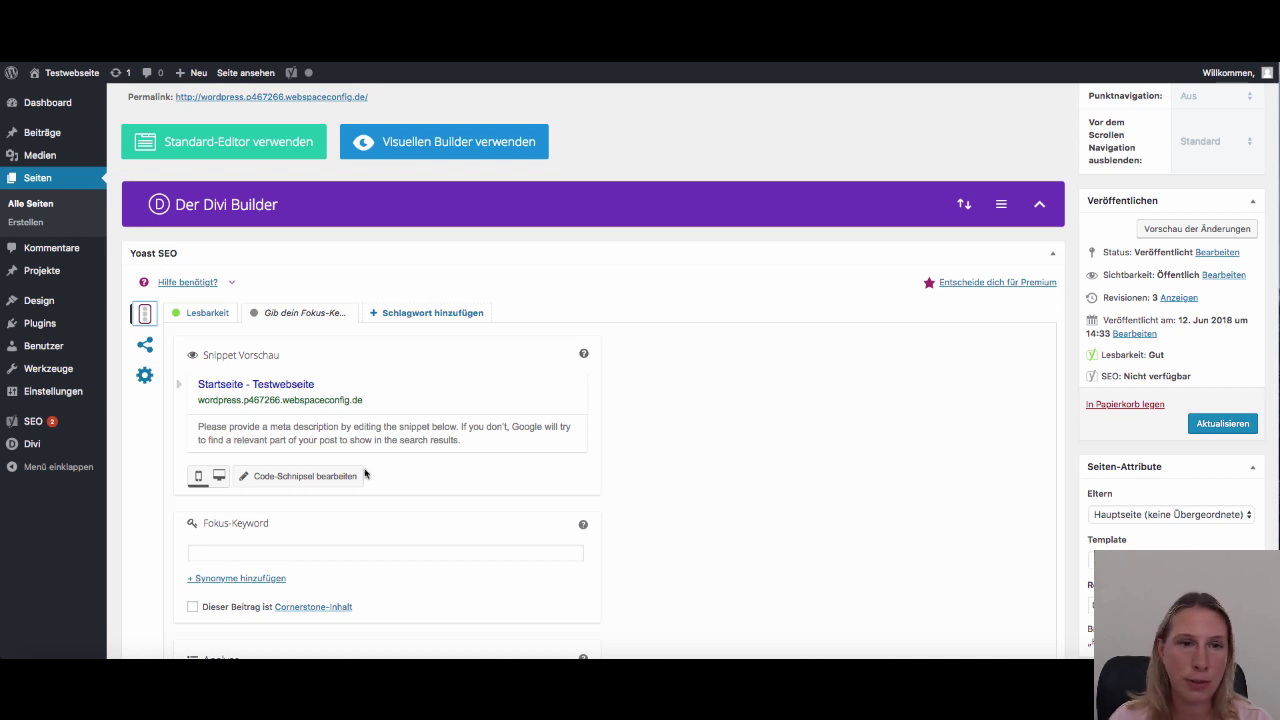
{"action": "scroll", "coordinate": [564, 429], "scroll_direction": "up", "scroll_amount": 1}
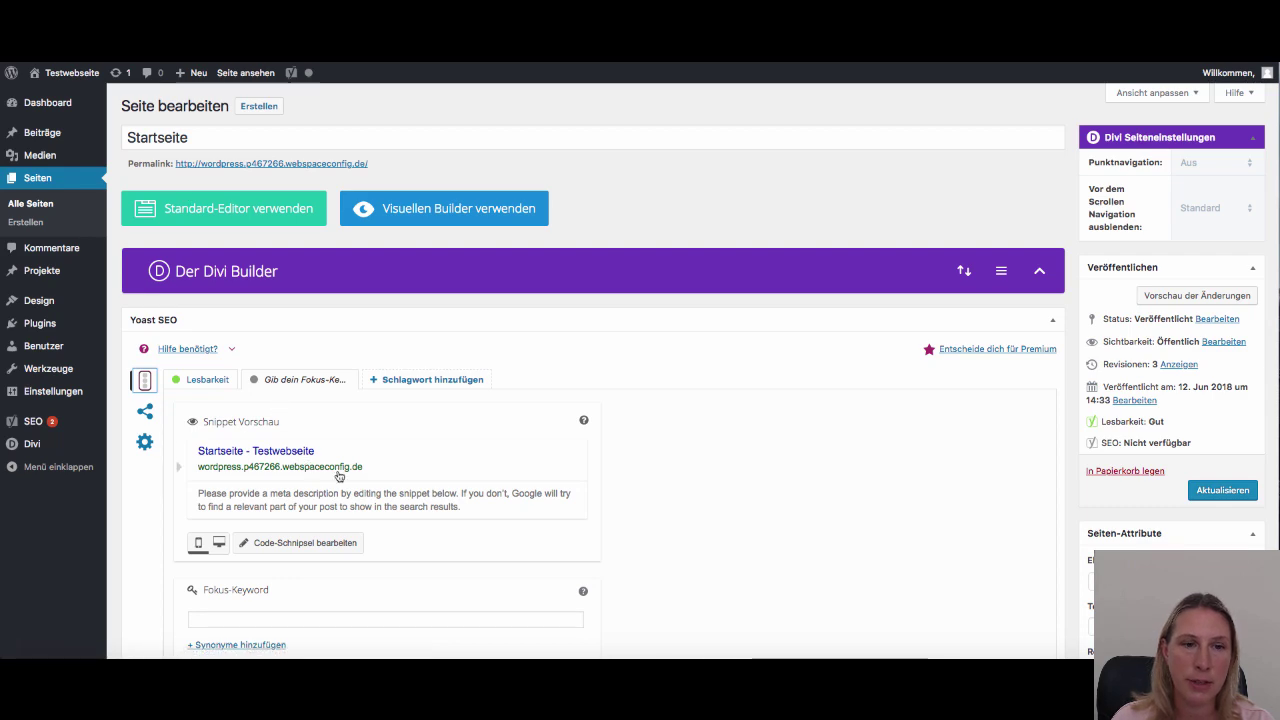
{"action": "scroll", "coordinate": [339, 476], "scroll_direction": "down", "scroll_amount": 2}
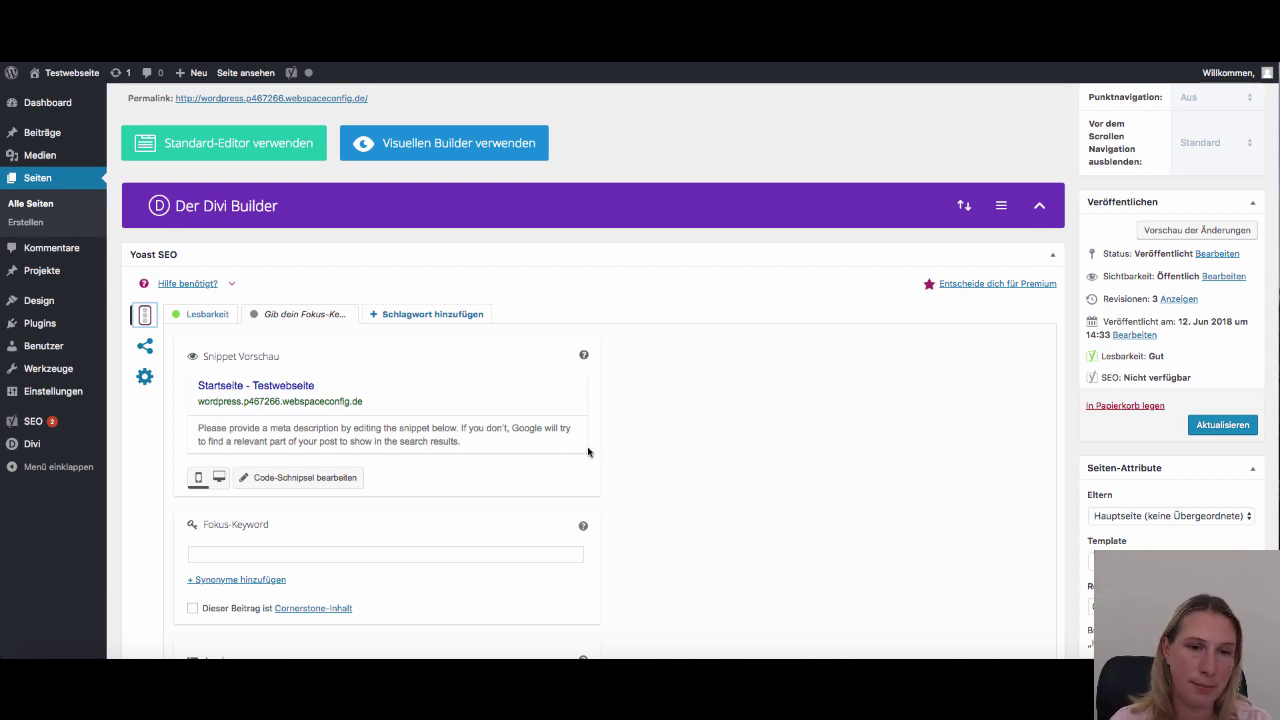
{"action": "scroll", "coordinate": [588, 450], "scroll_direction": "down", "scroll_amount": 3}
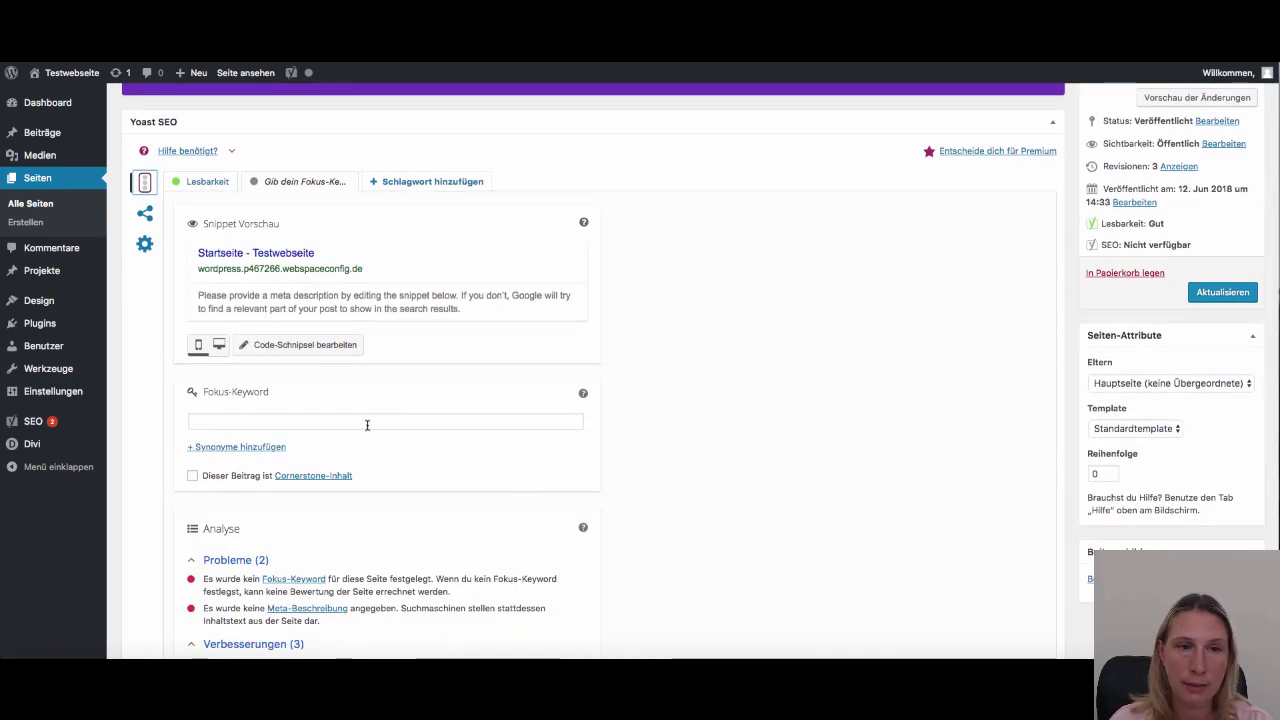
{"action": "scroll", "coordinate": [367, 425], "scroll_direction": "up", "scroll_amount": 1}
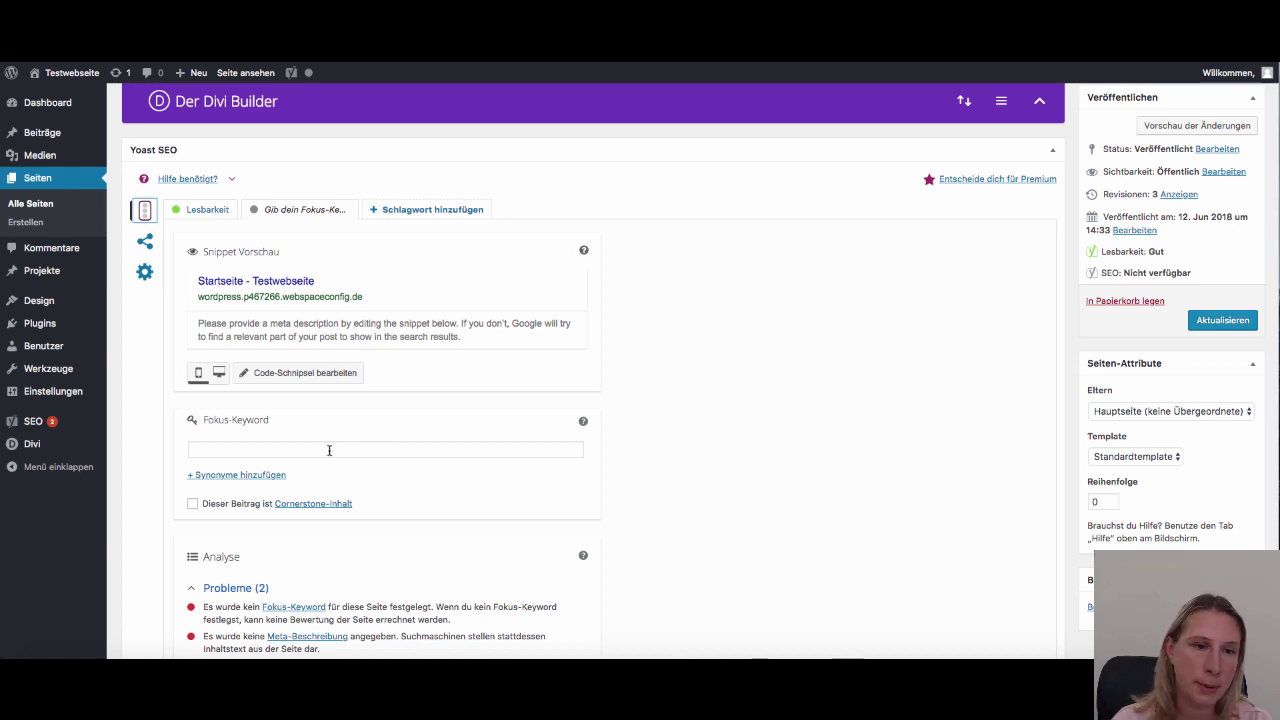
{"action": "scroll", "coordinate": [433, 410], "scroll_direction": "up", "scroll_amount": 3}
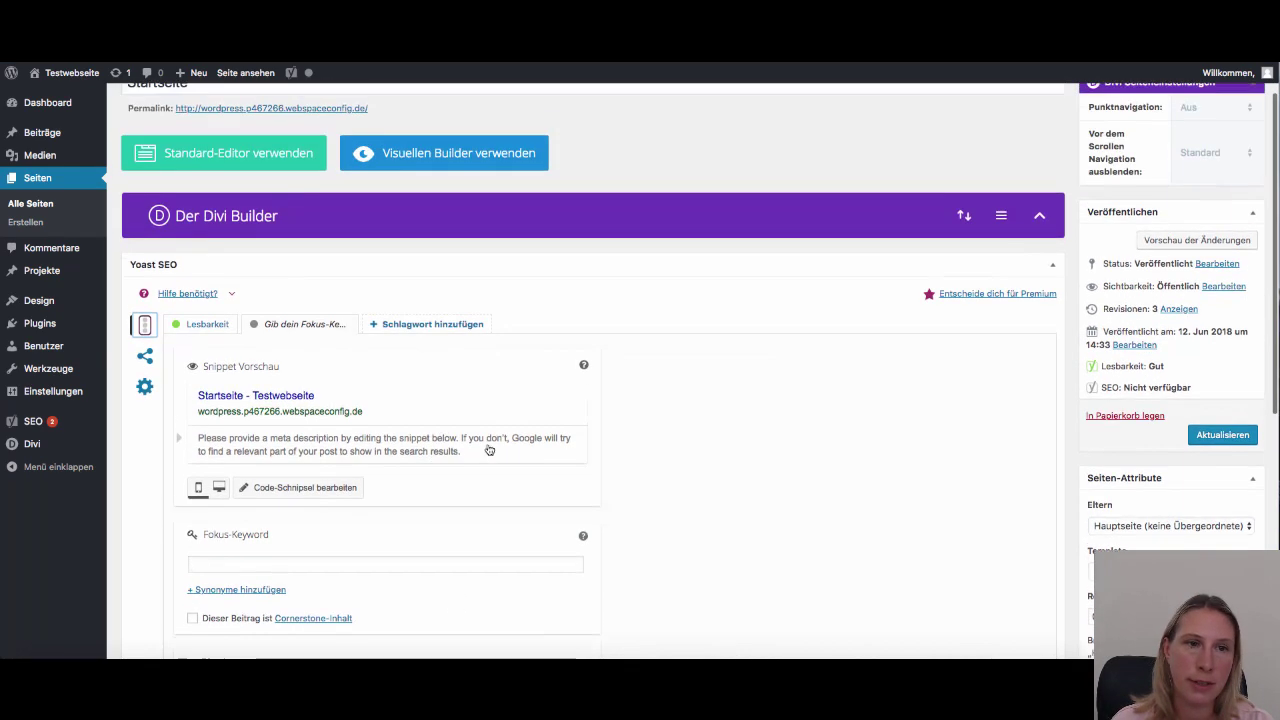
{"action": "scroll", "coordinate": [489, 450], "scroll_direction": "down", "scroll_amount": 4}
Enter the person's name as the focus keyword and scroll down to the analysis results
{"action": "left_click", "coordinate": [268, 412]}
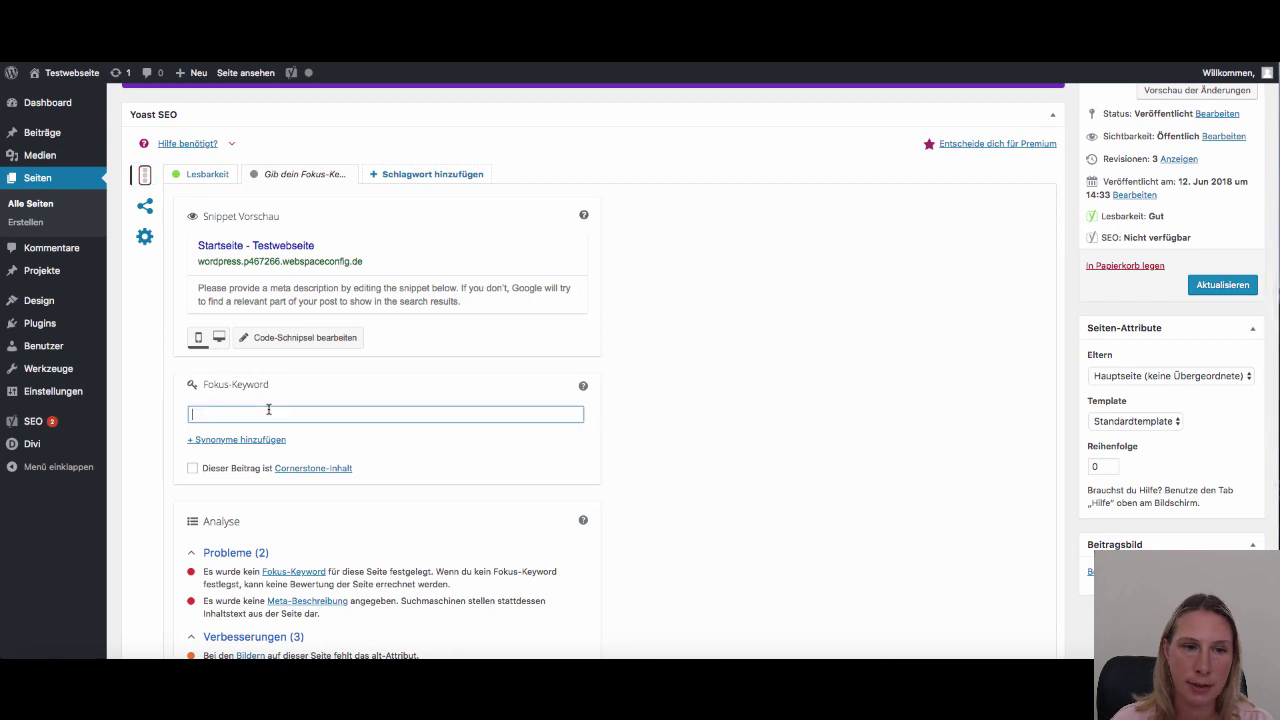
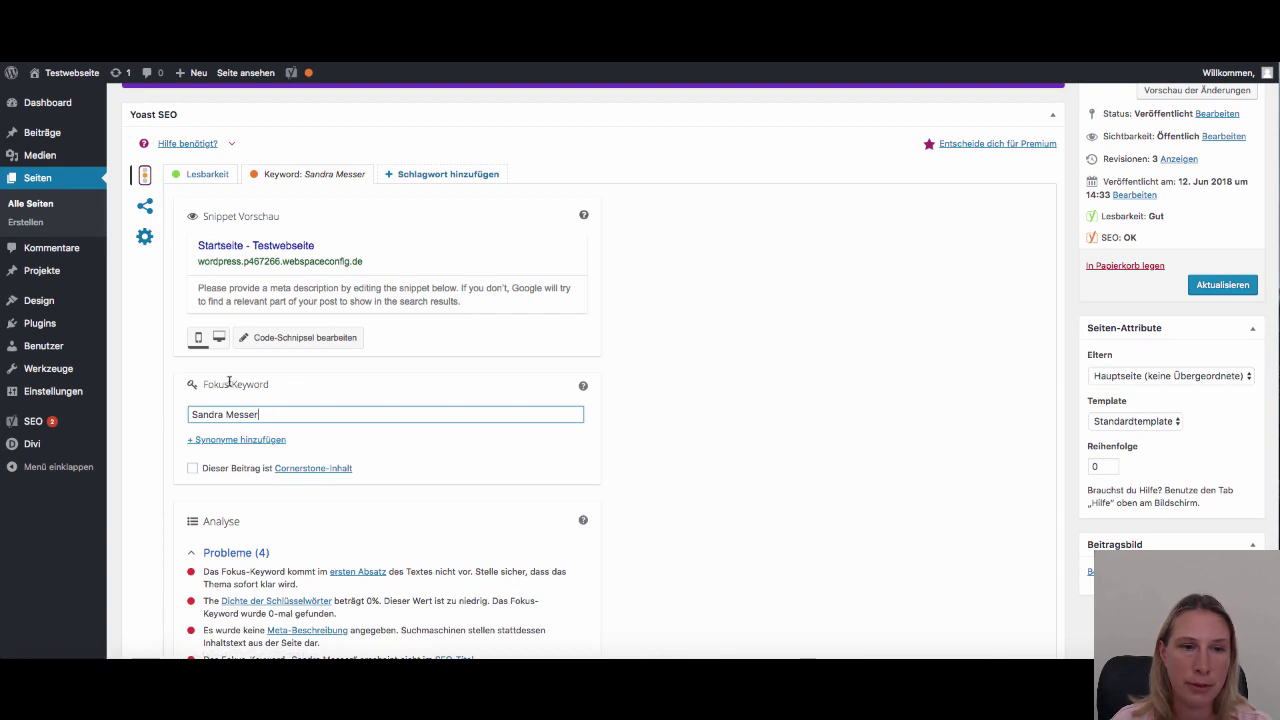
{"action": "left_click_drag", "start_coordinate": [259, 415], "coordinate": [167, 410]}
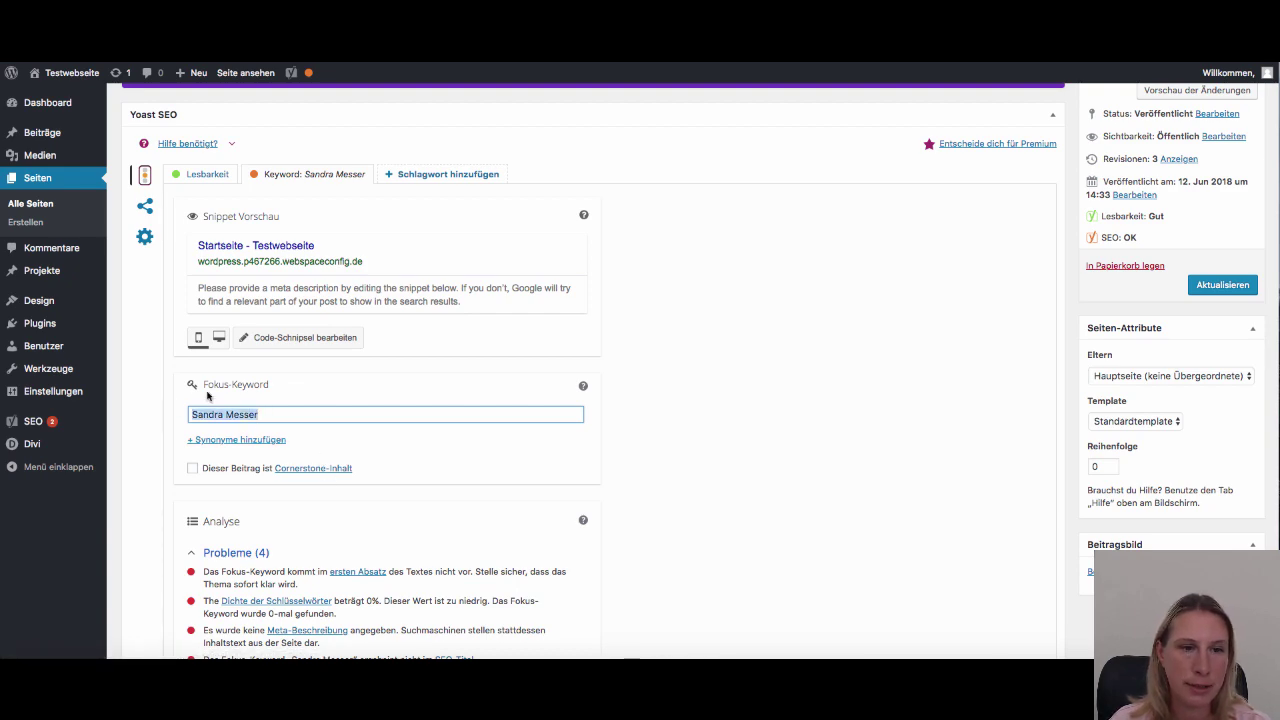
{"action": "scroll", "coordinate": [341, 457], "scroll_direction": "down", "scroll_amount": 5}
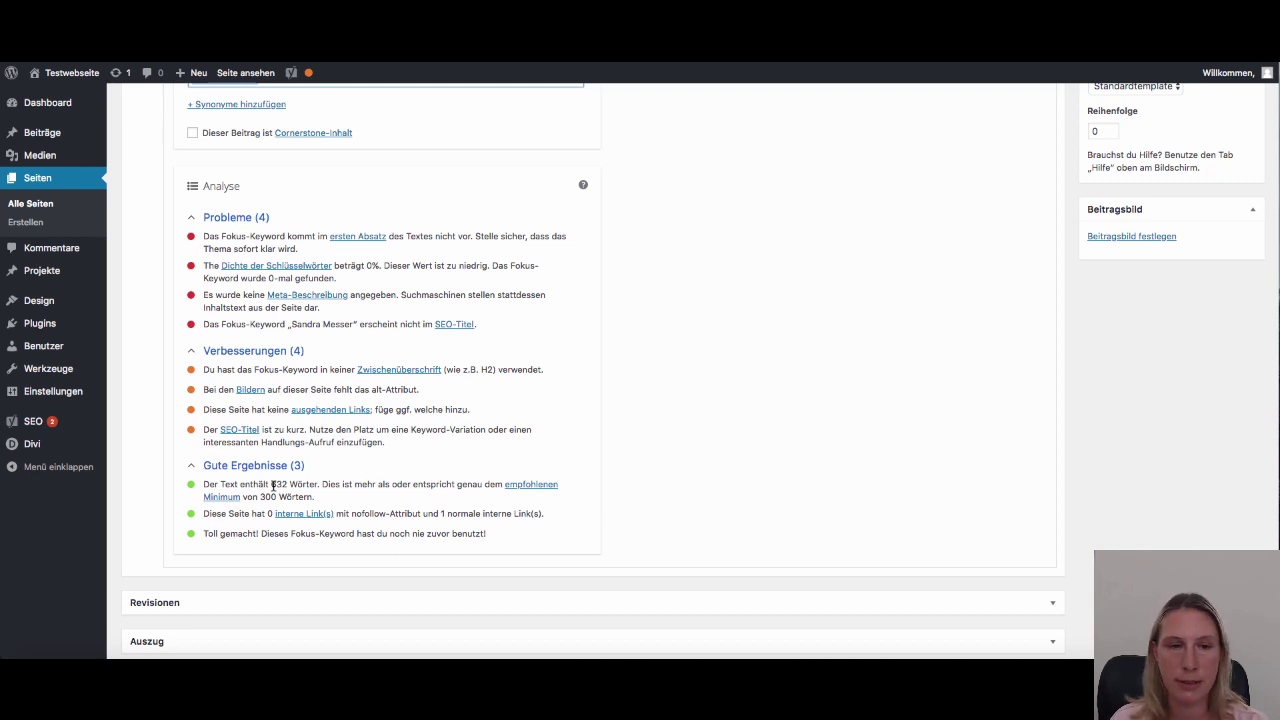
{"action": "left_click_drag", "start_coordinate": [258, 496], "coordinate": [343, 505]}
{"action": "left_click", "coordinate": [343, 505]}
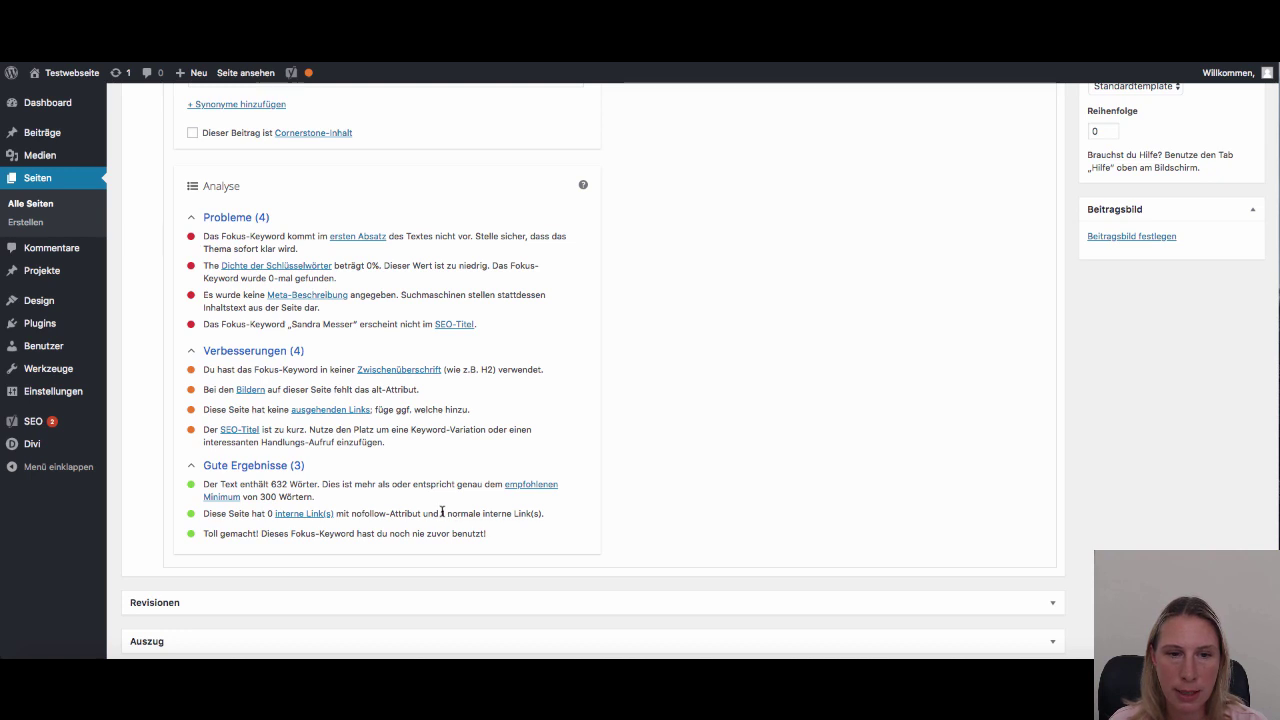
{"action": "left_click_drag", "start_coordinate": [441, 512], "coordinate": [513, 512]}
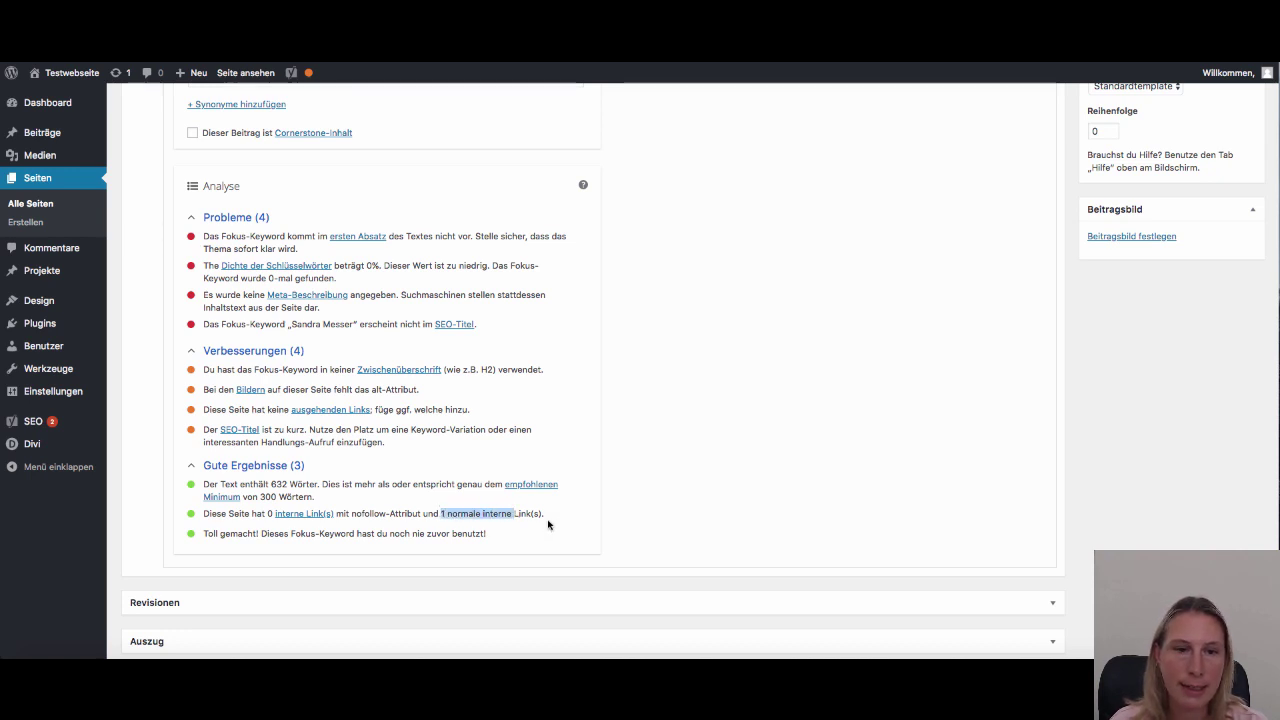
{"action": "left_click", "coordinate": [472, 499]}
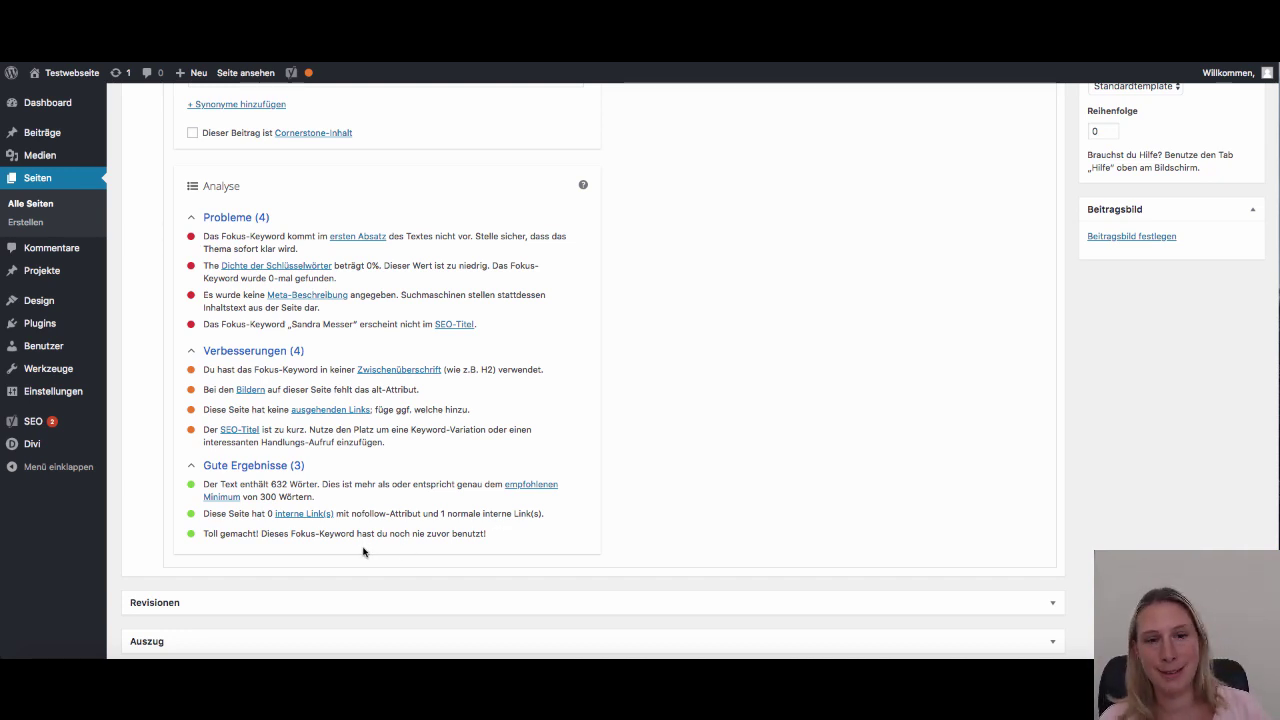
{"action": "scroll", "coordinate": [295, 532], "scroll_direction": "down", "scroll_amount": 1}
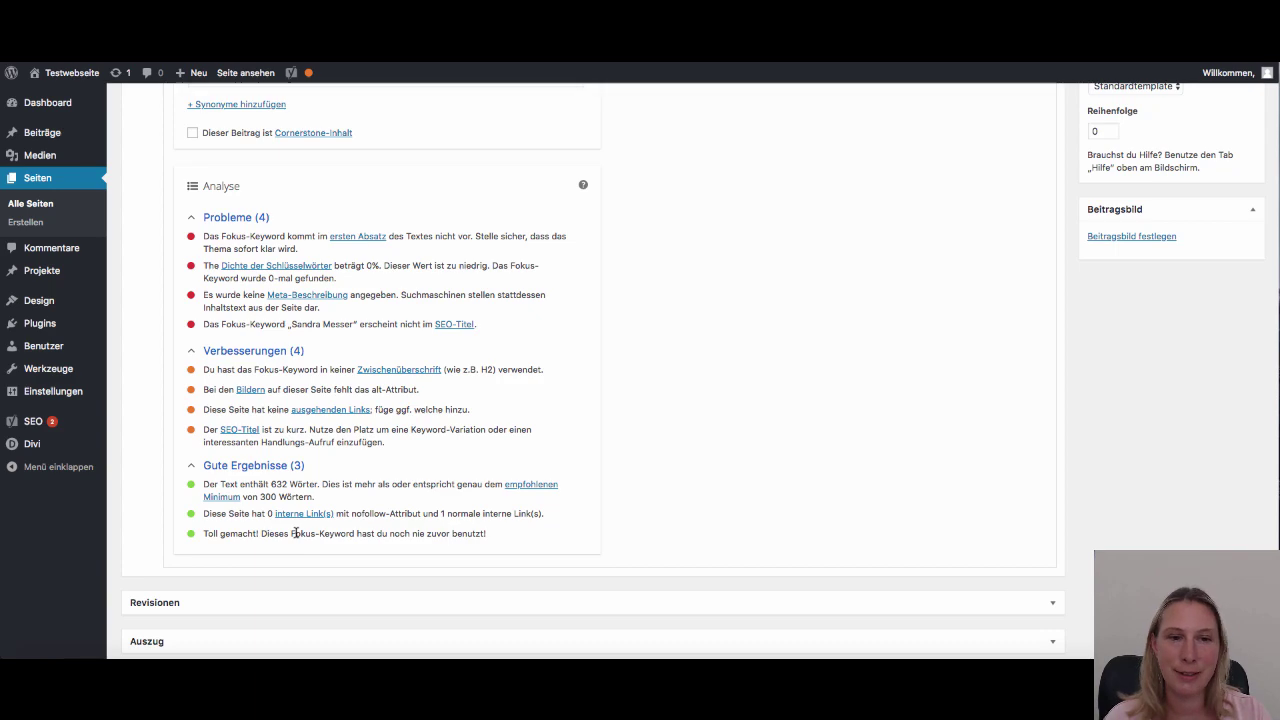
{"action": "scroll", "coordinate": [295, 532], "scroll_direction": "up", "scroll_amount": 3}
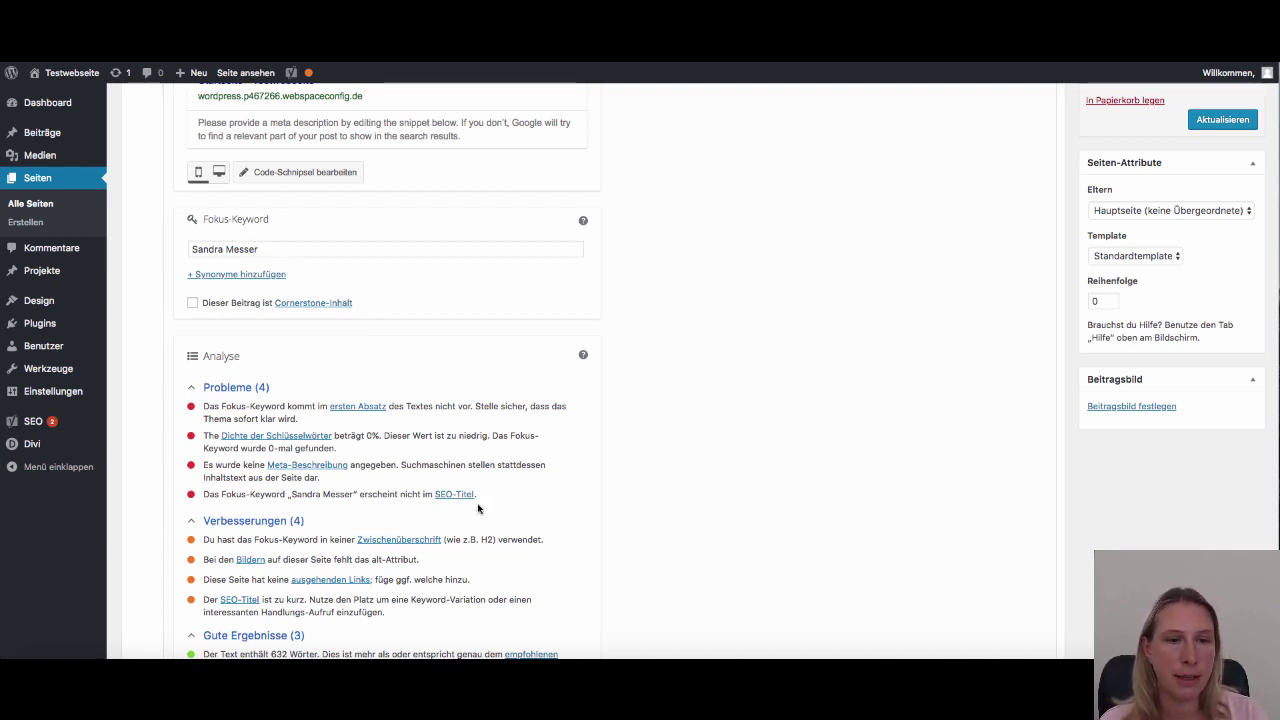
{"action": "scroll", "coordinate": [481, 516], "scroll_direction": "down", "scroll_amount": 1}
{"action": "scroll", "coordinate": [481, 516], "scroll_direction": "down", "scroll_amount": 3}
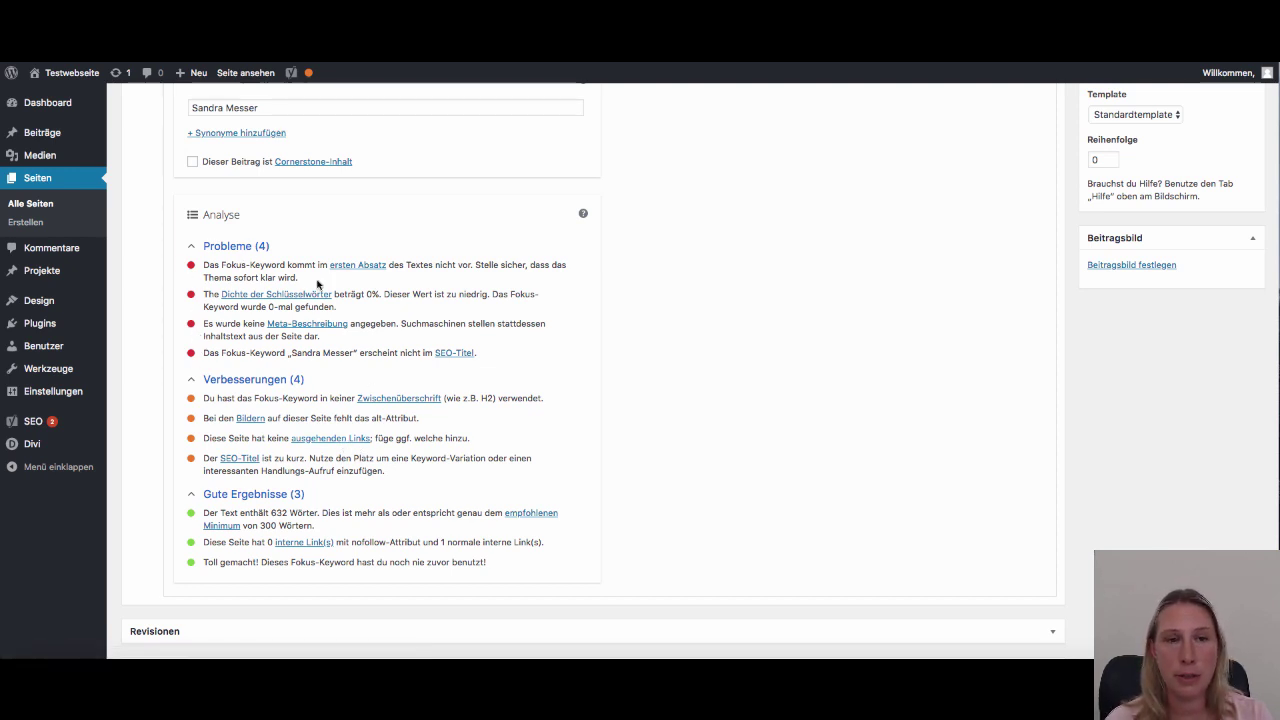
{"action": "scroll", "coordinate": [352, 277], "scroll_direction": "up", "scroll_amount": 1}
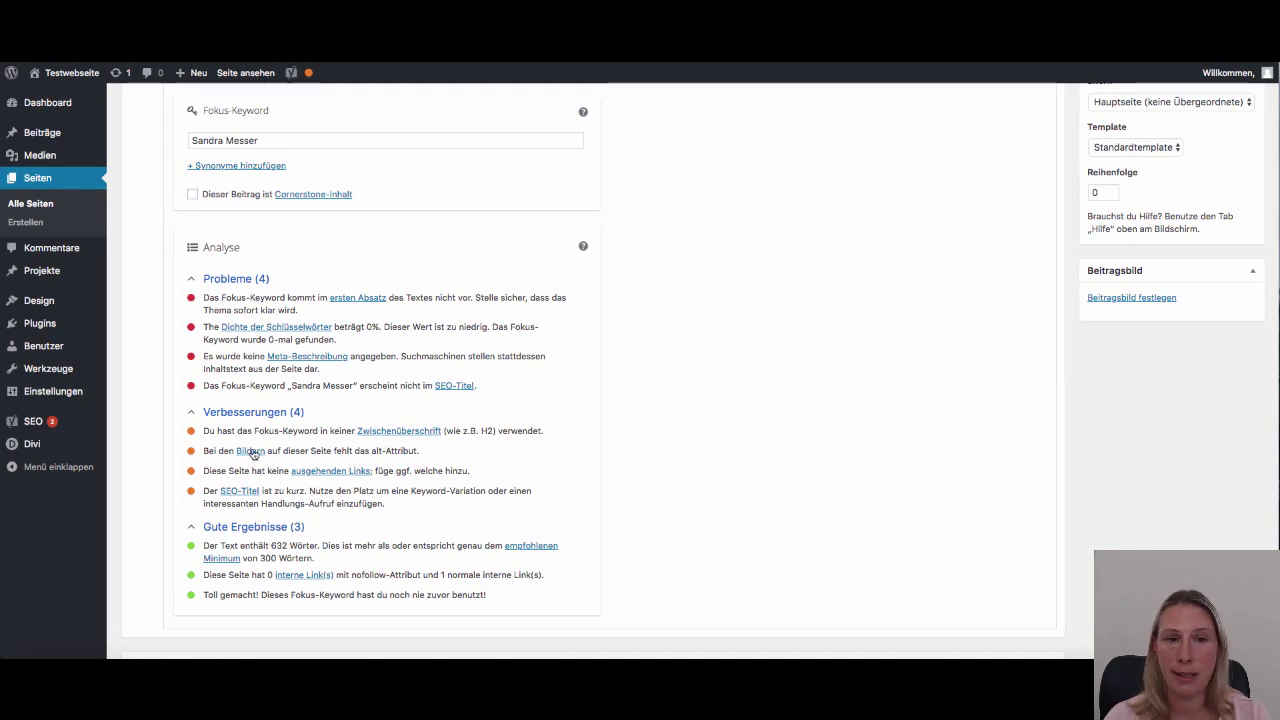
{"action": "scroll", "coordinate": [264, 464], "scroll_direction": "up", "scroll_amount": 1}
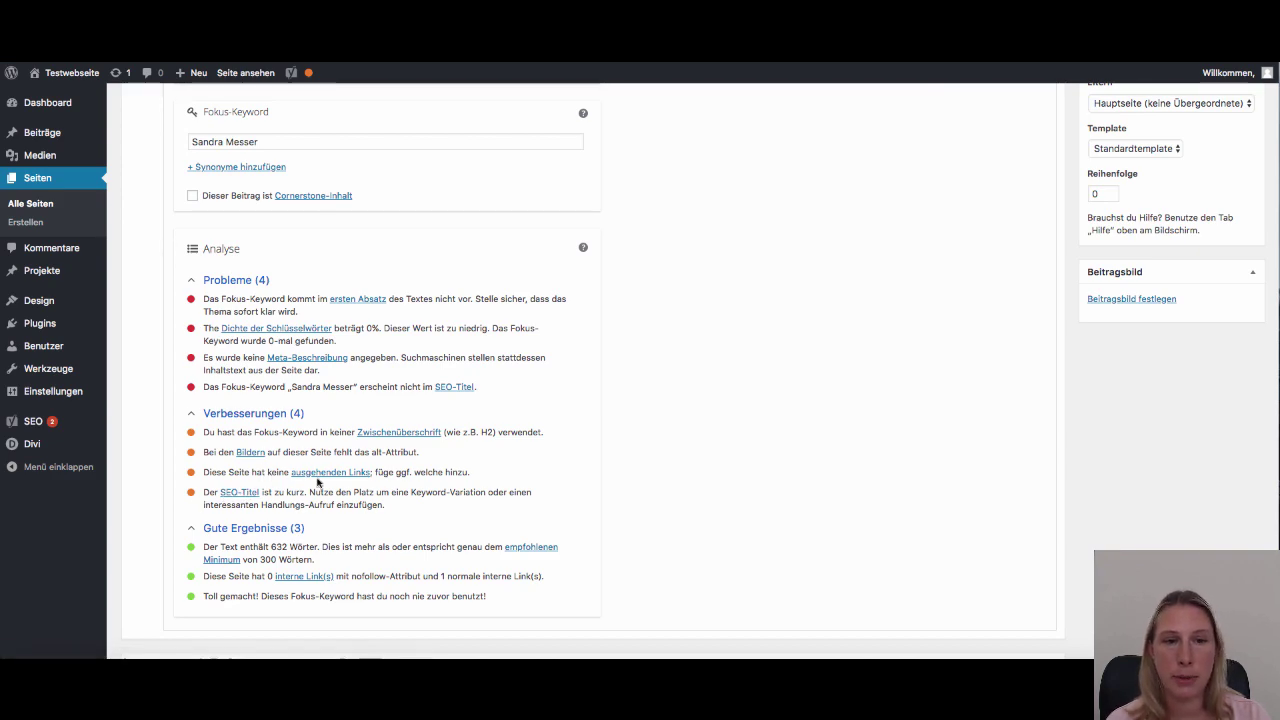
{"action": "scroll", "coordinate": [428, 340], "scroll_direction": "up", "scroll_amount": 3}
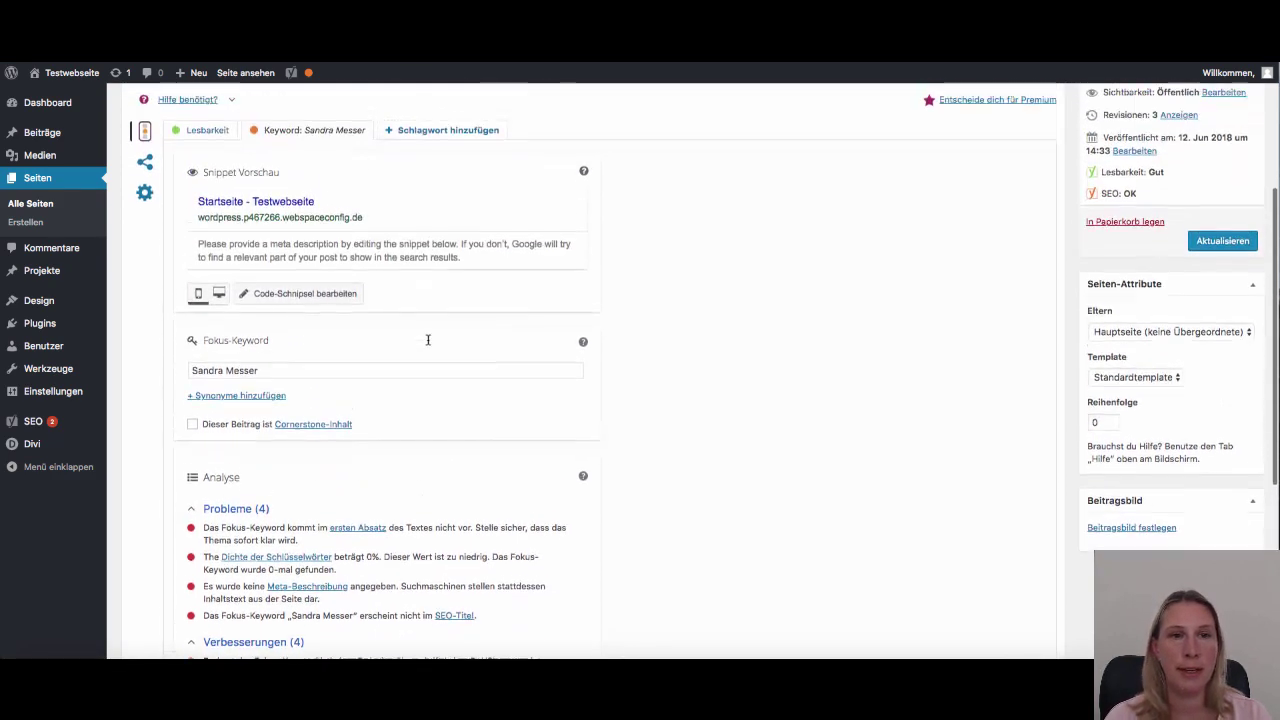
{"action": "scroll", "coordinate": [428, 340], "scroll_direction": "up", "scroll_amount": 2}
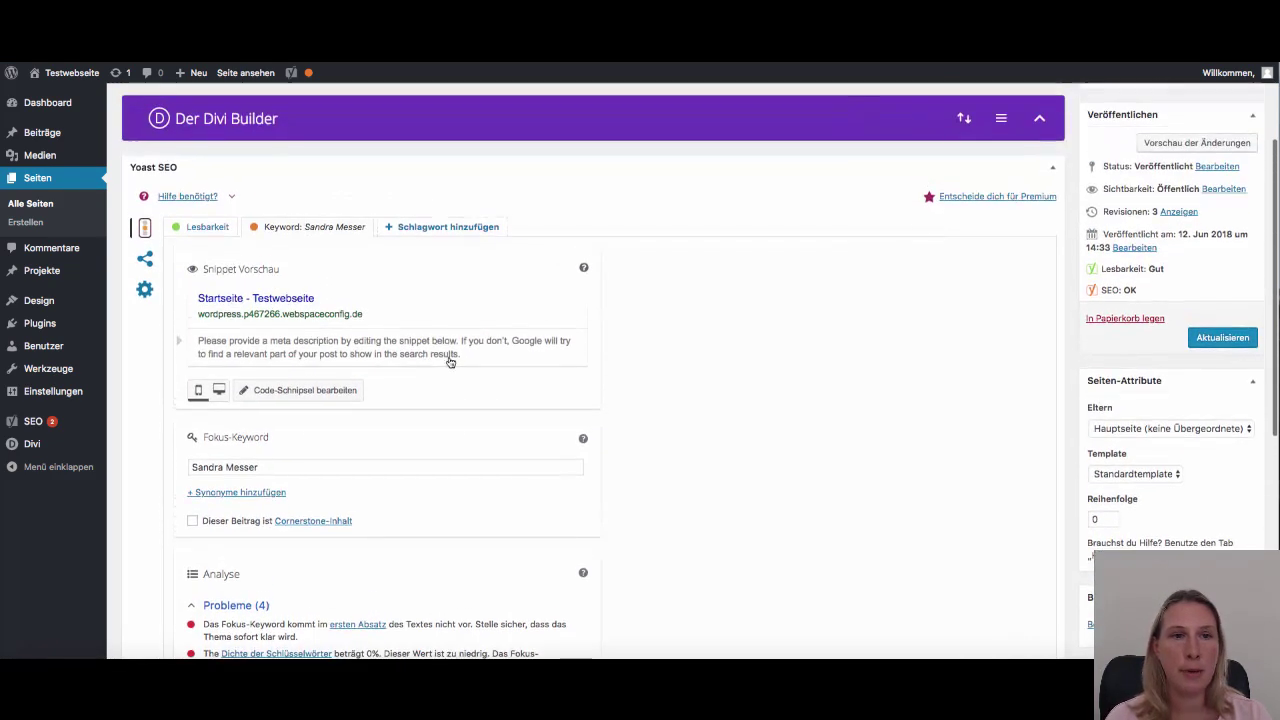
Clear the default Titel, Seite, Separator and Seitentitel variables from the SEO title
{"action": "left_click", "coordinate": [315, 302]}
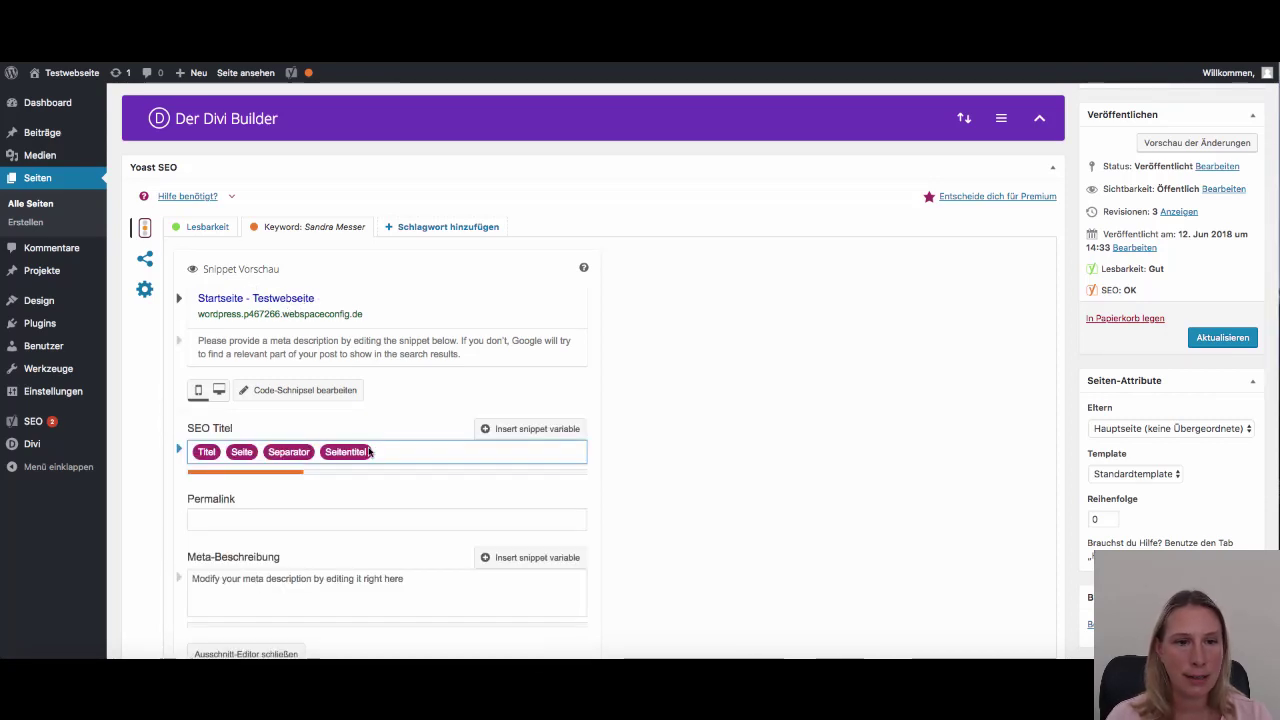
{"action": "key", "text": "ctrl+a"}
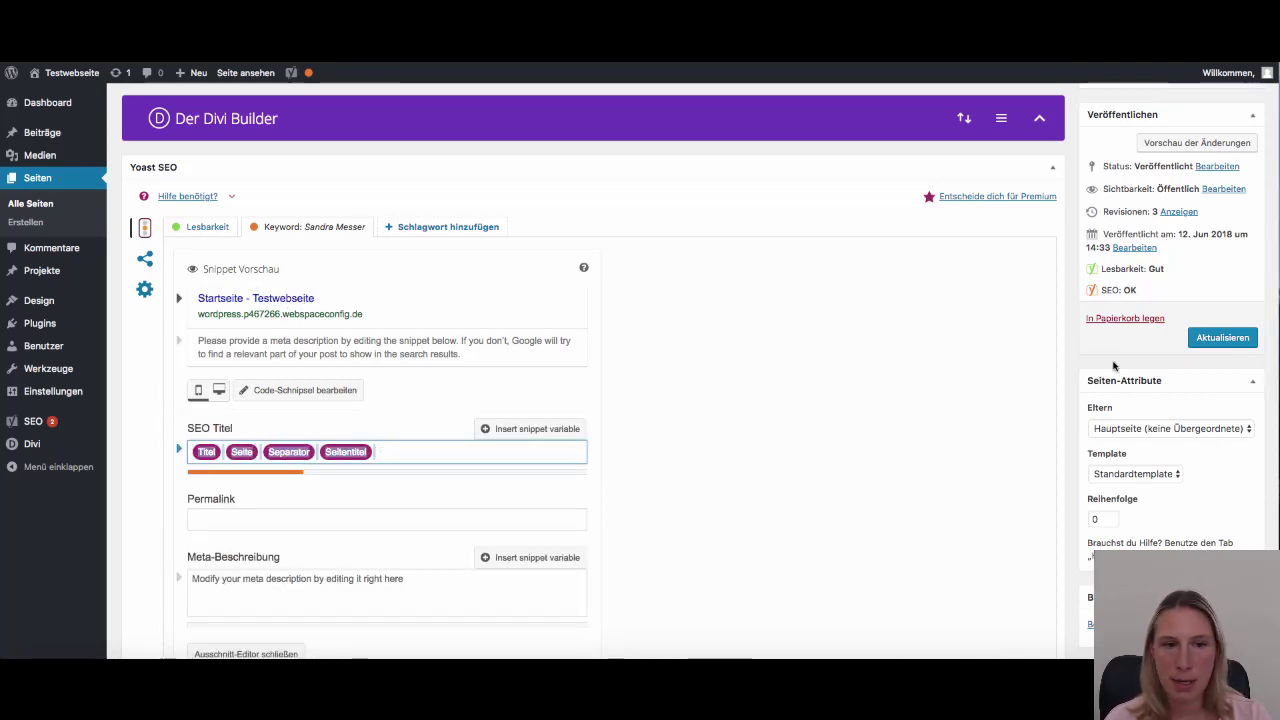
{"action": "key", "text": "BackSpace"}
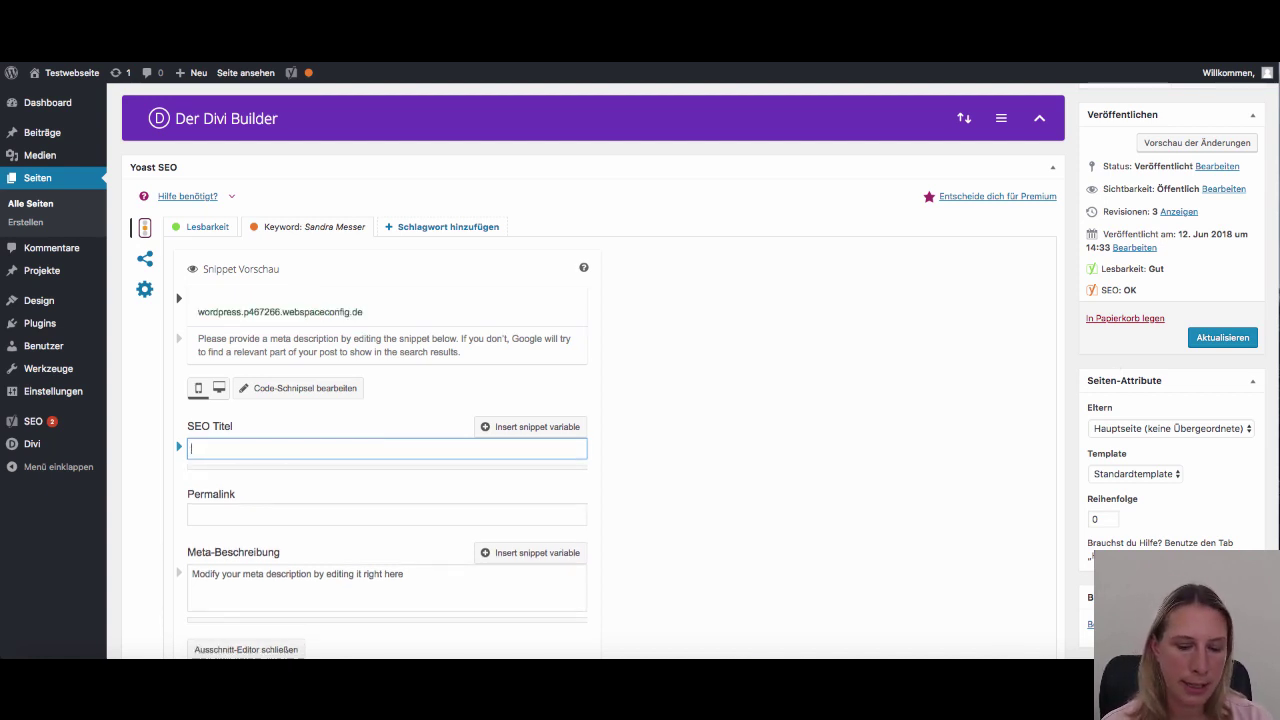
Type part of the person's name as the new SEO title
{"action": "key", "text": "BackSpace"}
{"action": "key", "text": "BackSpace"}
{"action": "key", "text": "BackSpace"}
{"action": "key", "text": "BackSpace"}
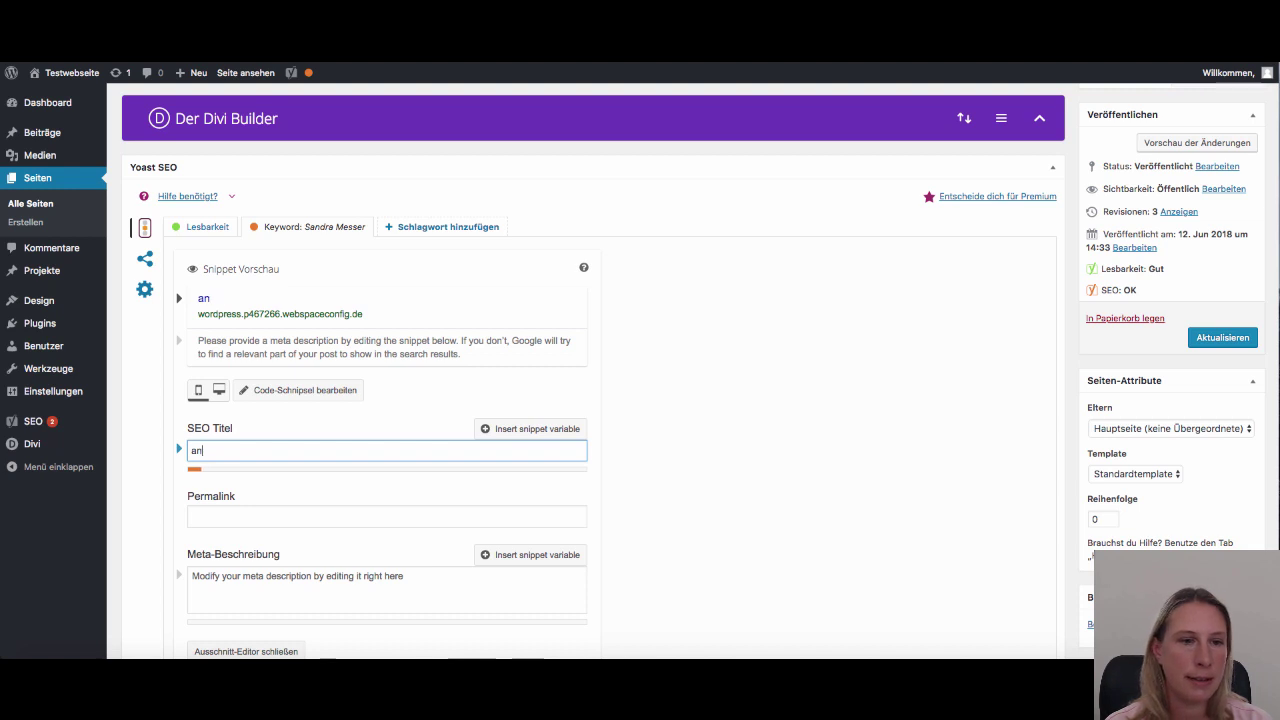
{"action": "key", "text": "BackSpace"}
{"action": "key", "text": "BackSpace"}
{"action": "key", "text": "BackSpace"}
{"action": "key", "text": "BackSpace"}
{"action": "key", "text": "BackSpace"}
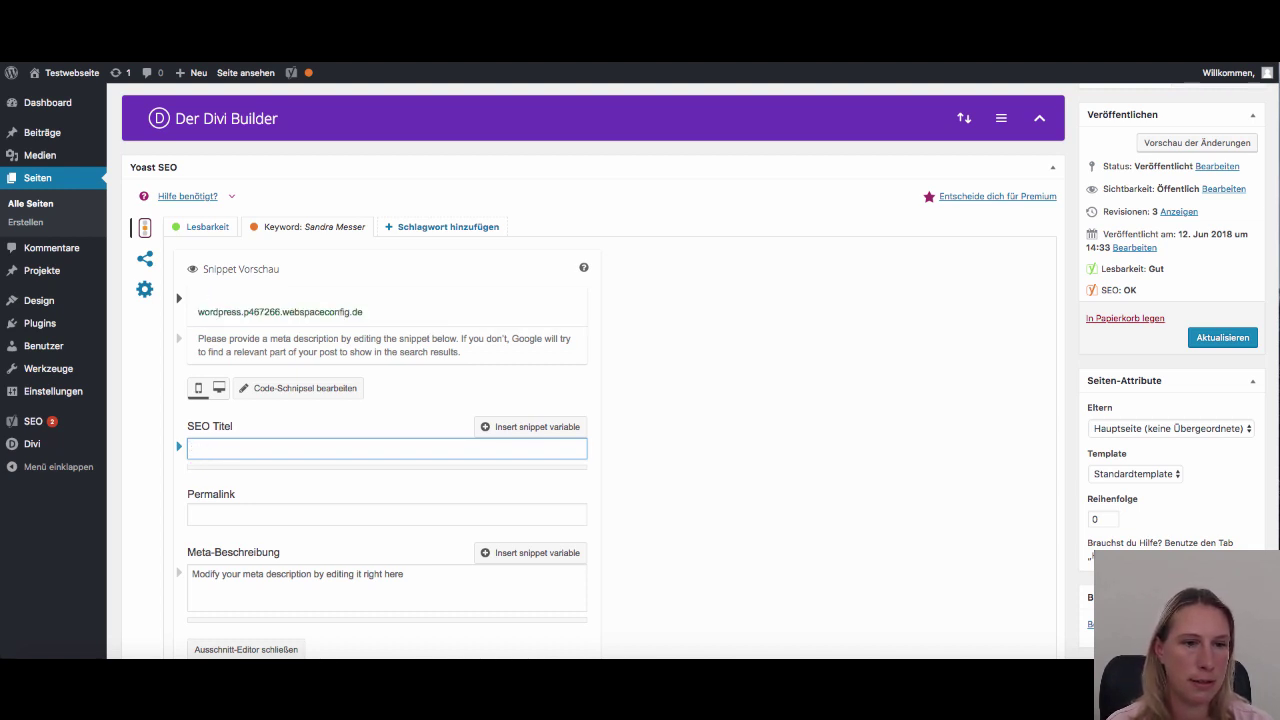
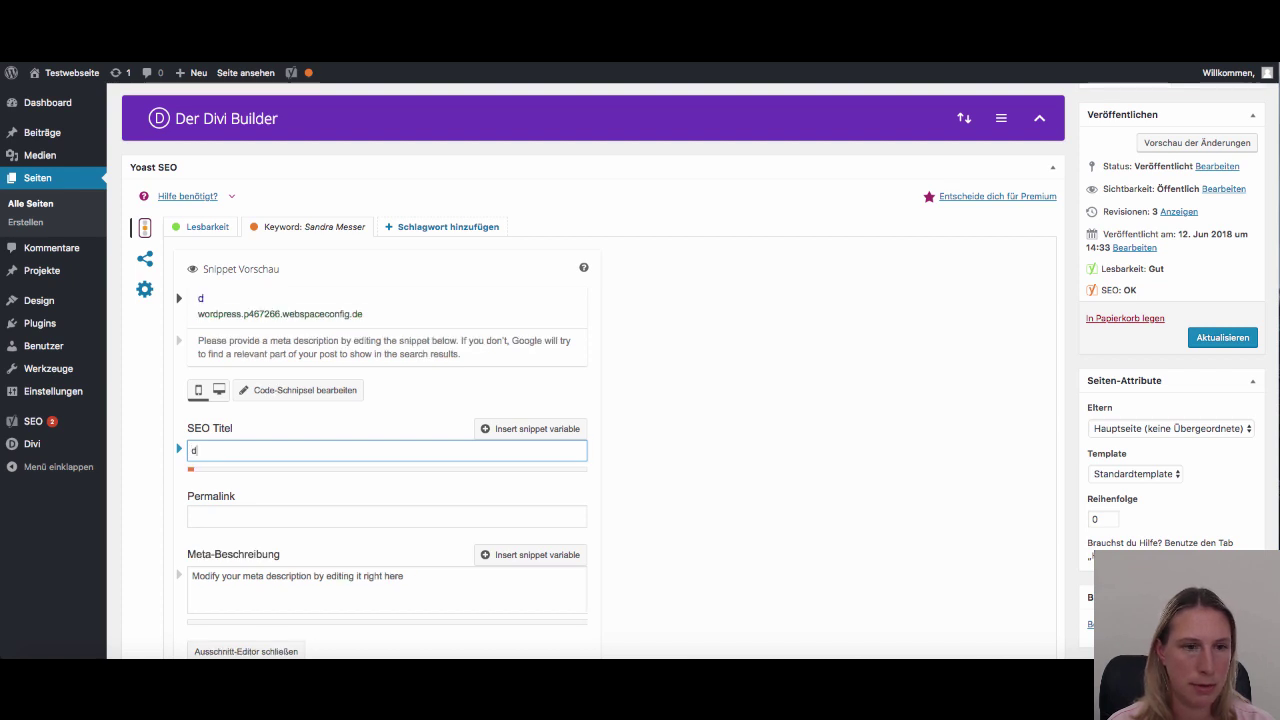
{"action": "key", "text": "BackSpace"}
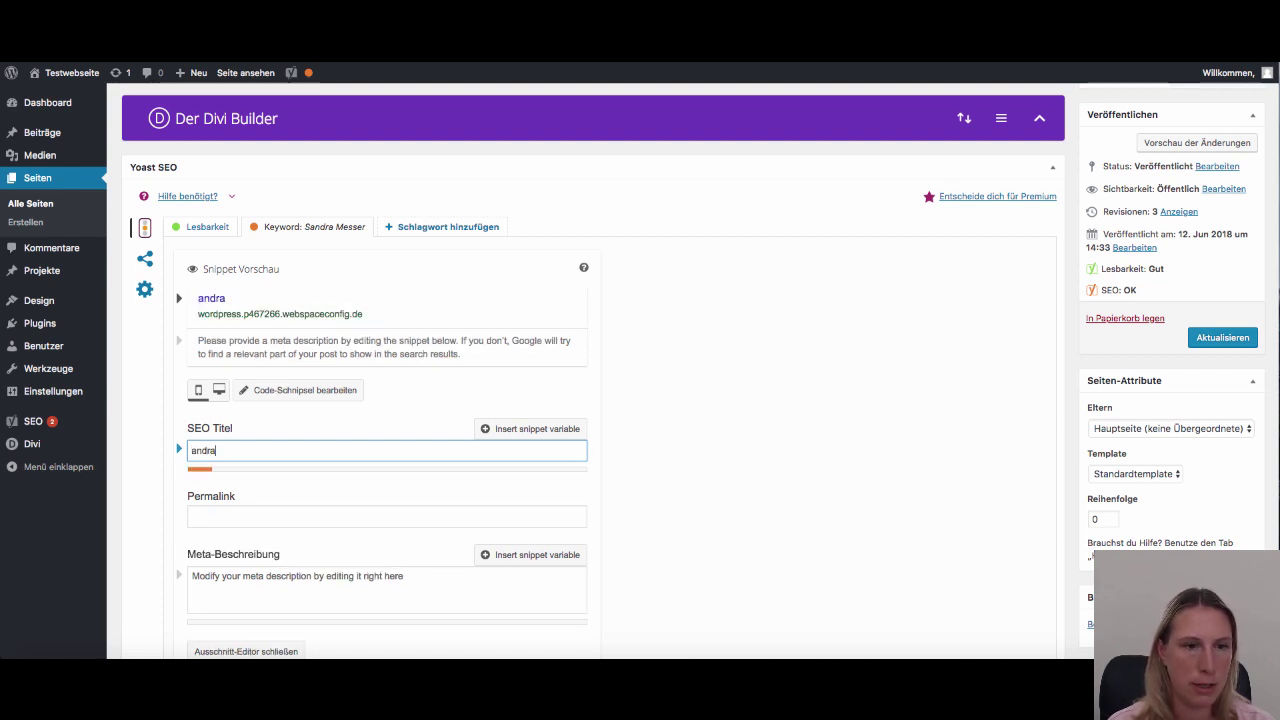
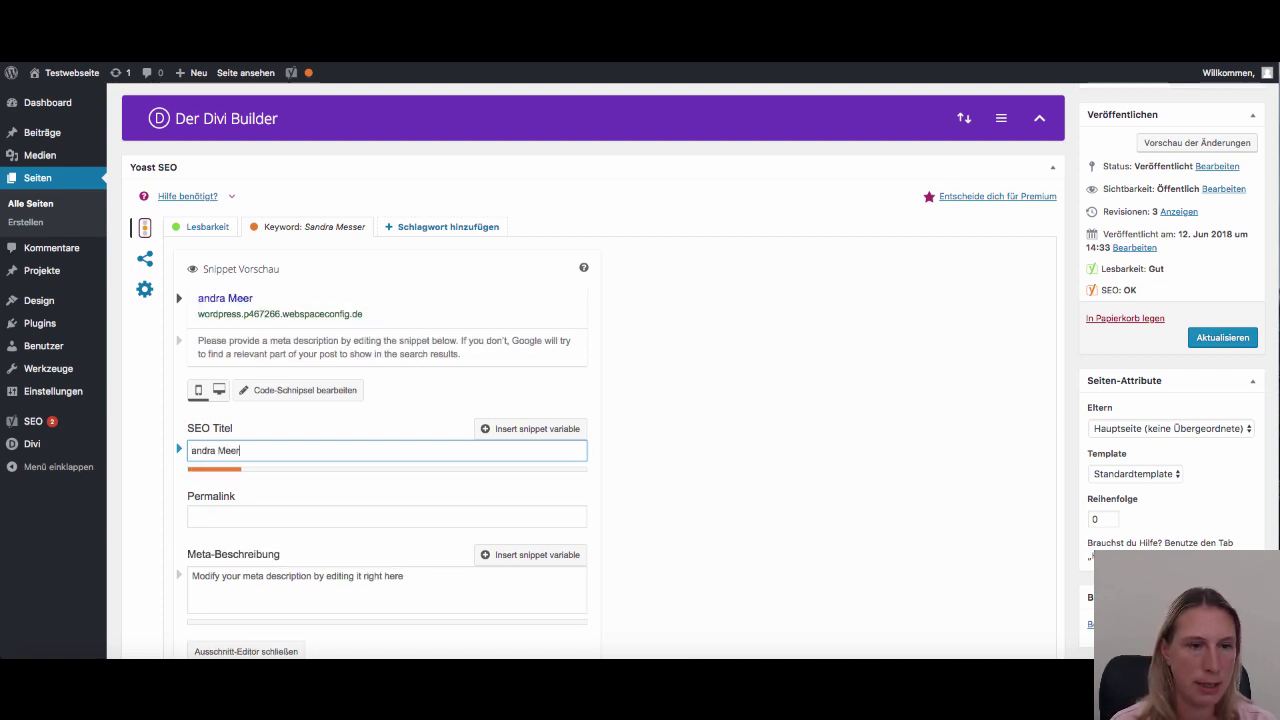
{"action": "scroll", "coordinate": [365, 485], "scroll_direction": "down", "scroll_amount": 1}
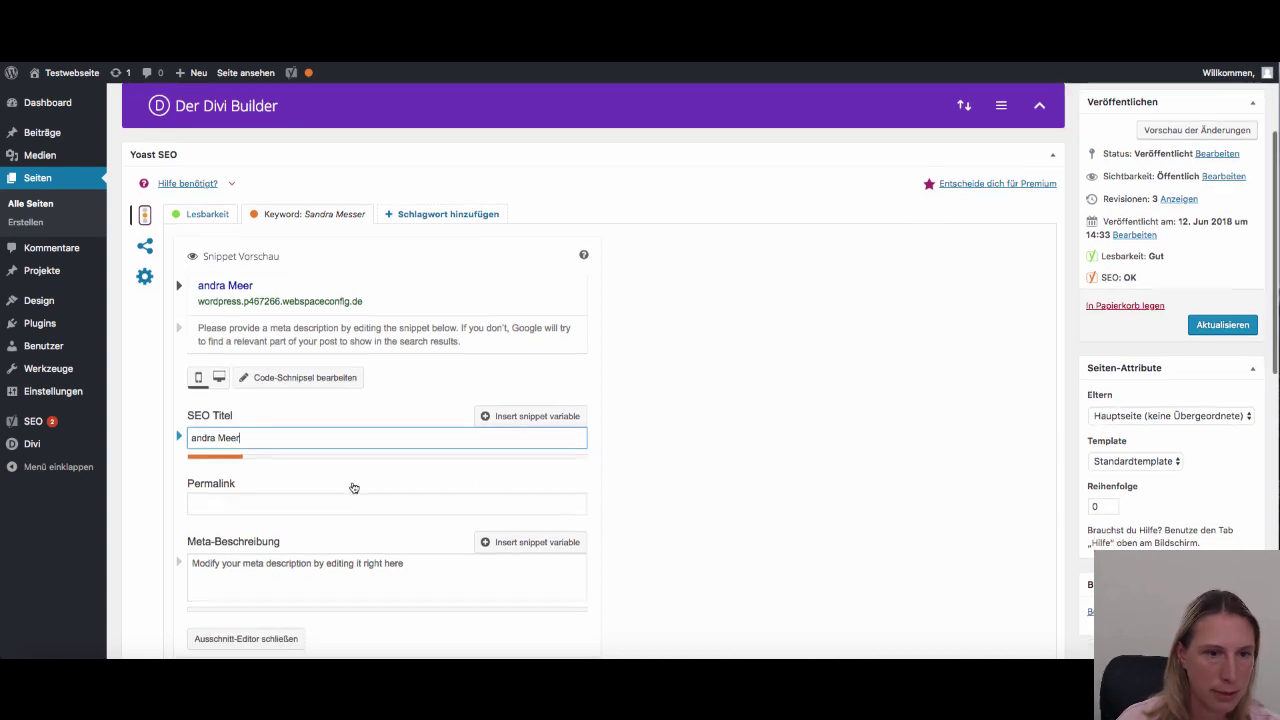
{"action": "key", "text": "BackSpace"}
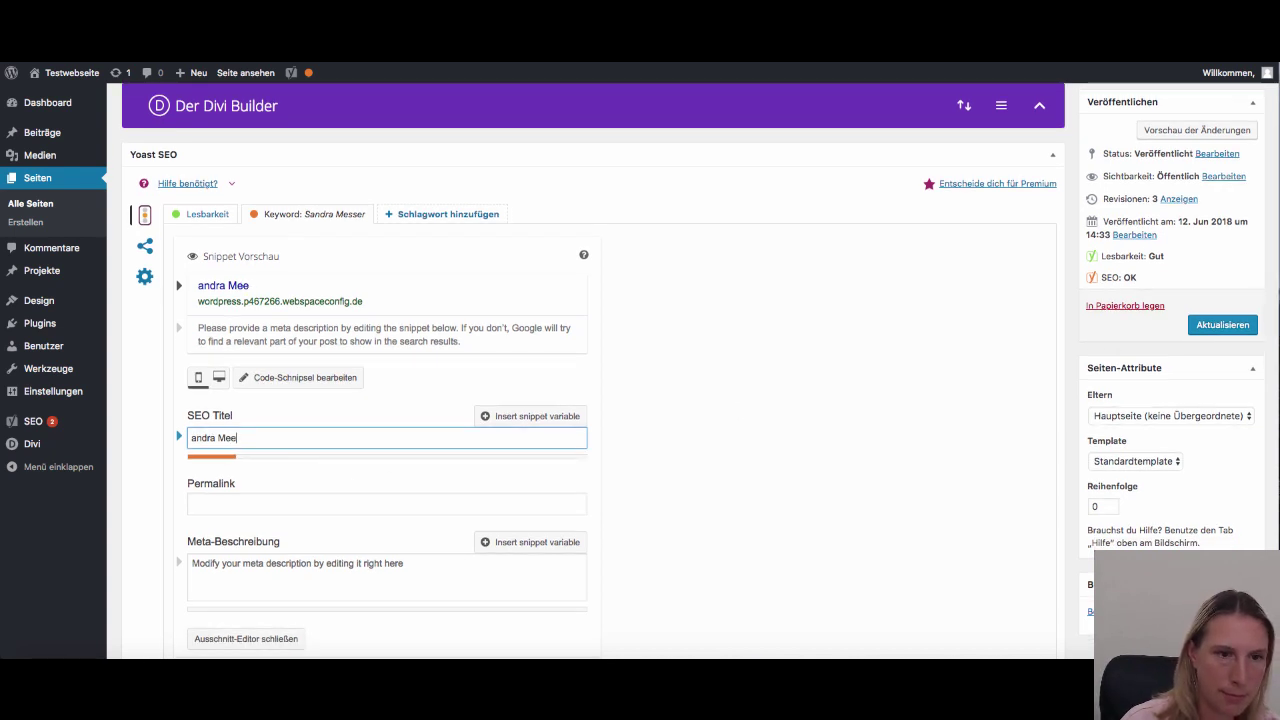
{"action": "key", "text": "BackSpace"}
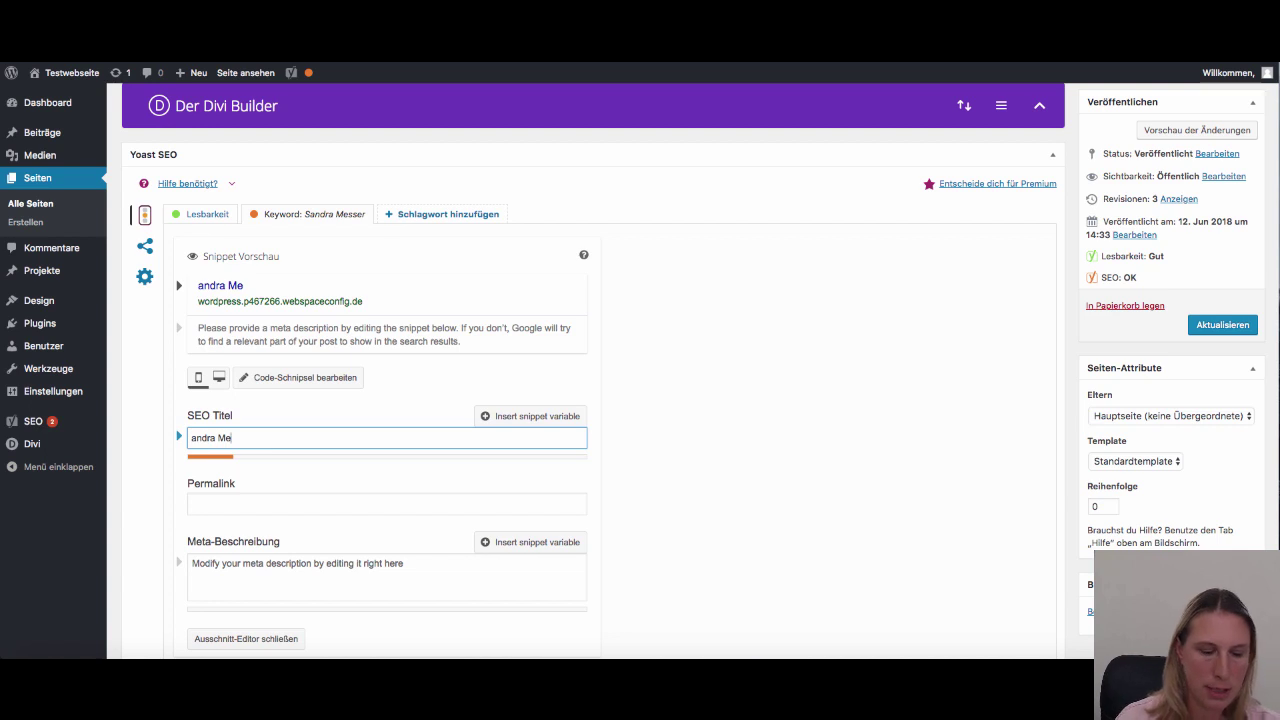
Replace the permalink slug with the focus keyword name
{"action": "left_click", "coordinate": [252, 504]}
{"action": "type", "text": "s"}
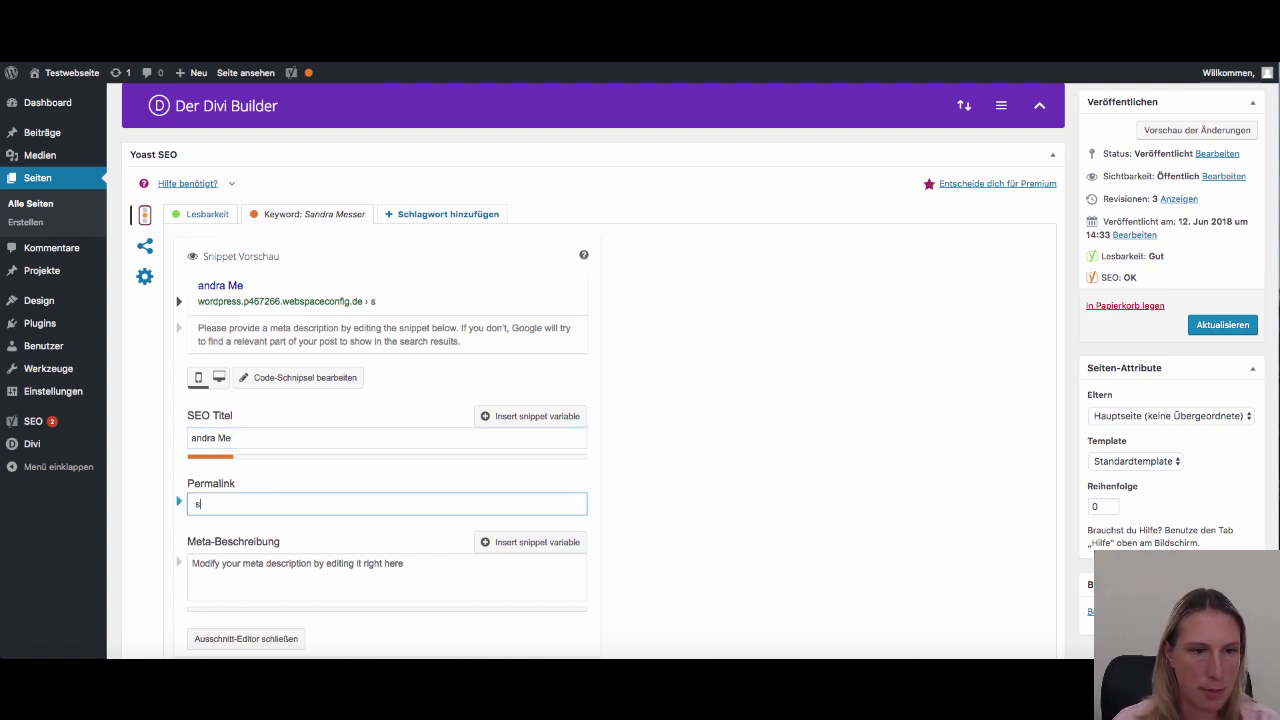
{"action": "type", "text": "ss"}
{"action": "left_click_drag", "start_coordinate": [236, 503], "coordinate": [180, 503]}
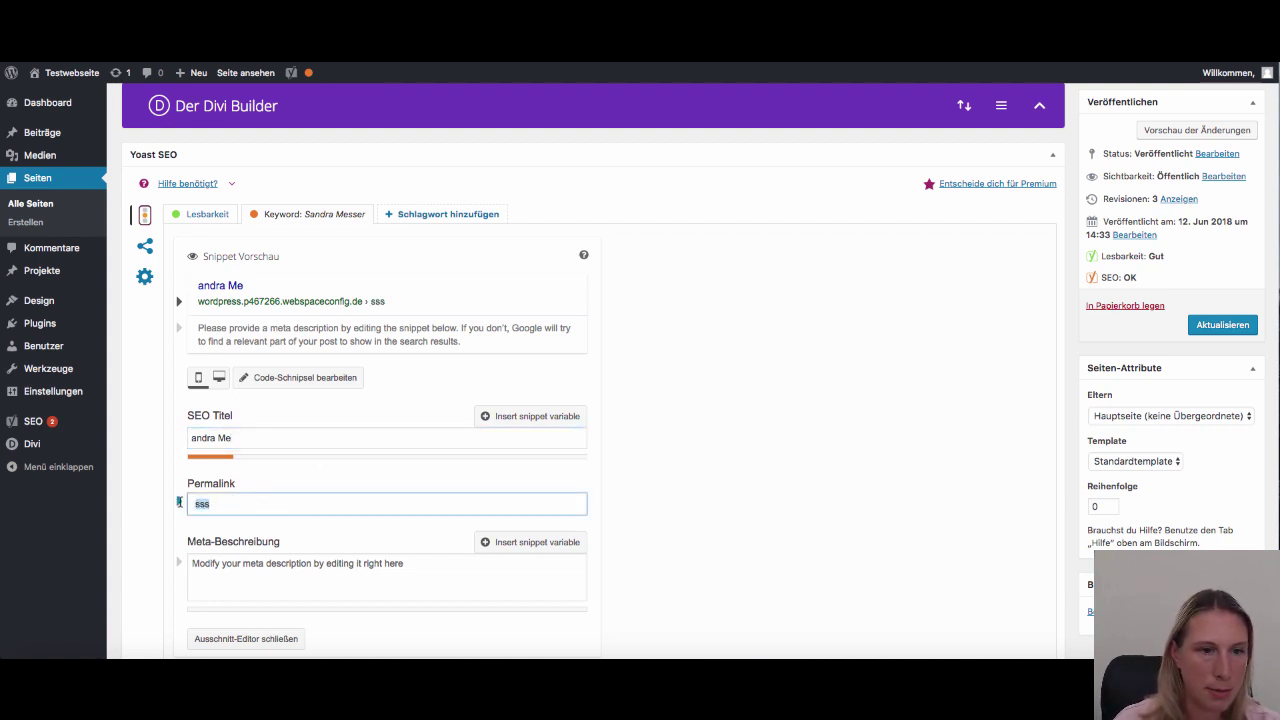
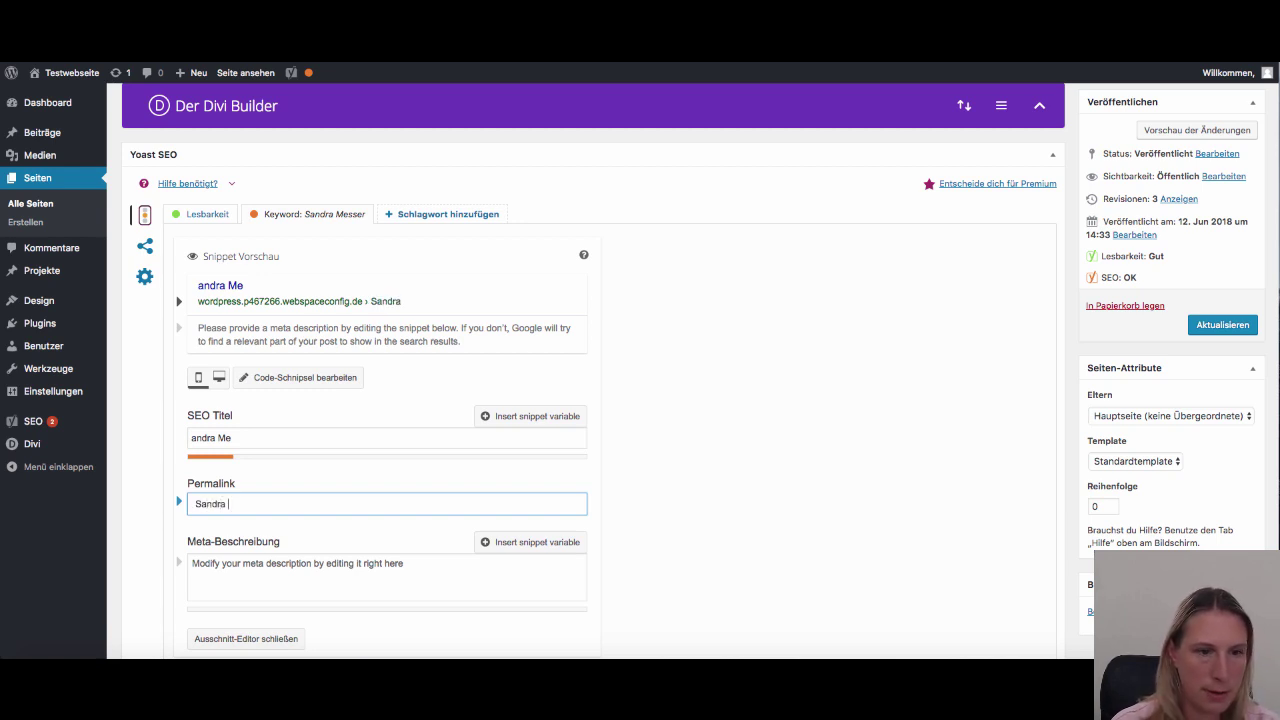
Make the SEO title the keyword name plus '- Einfac Wr' and filler 'c' letters
{"action": "left_click_drag", "start_coordinate": [272, 504], "coordinate": [171, 503]}
{"action": "key", "text": "ctrl+c"}
{"action": "left_click_drag", "start_coordinate": [230, 439], "coordinate": [172, 438]}
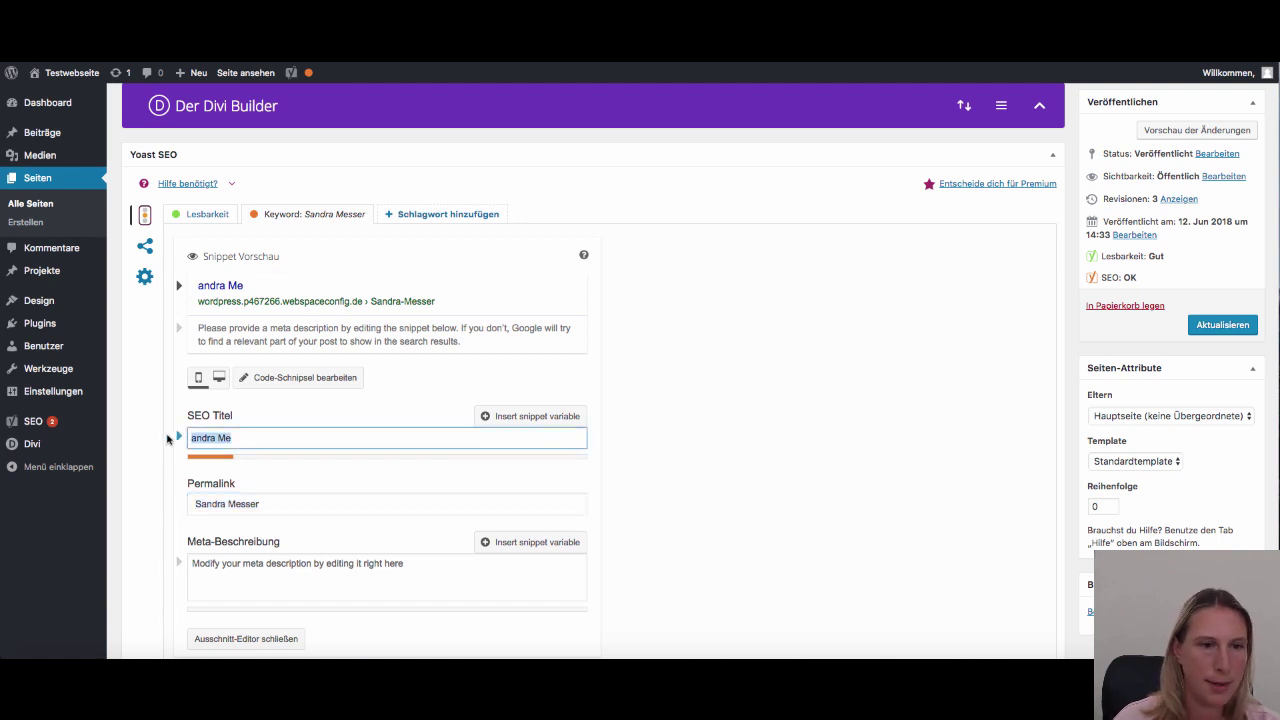
{"action": "key", "text": "ctrl+v"}
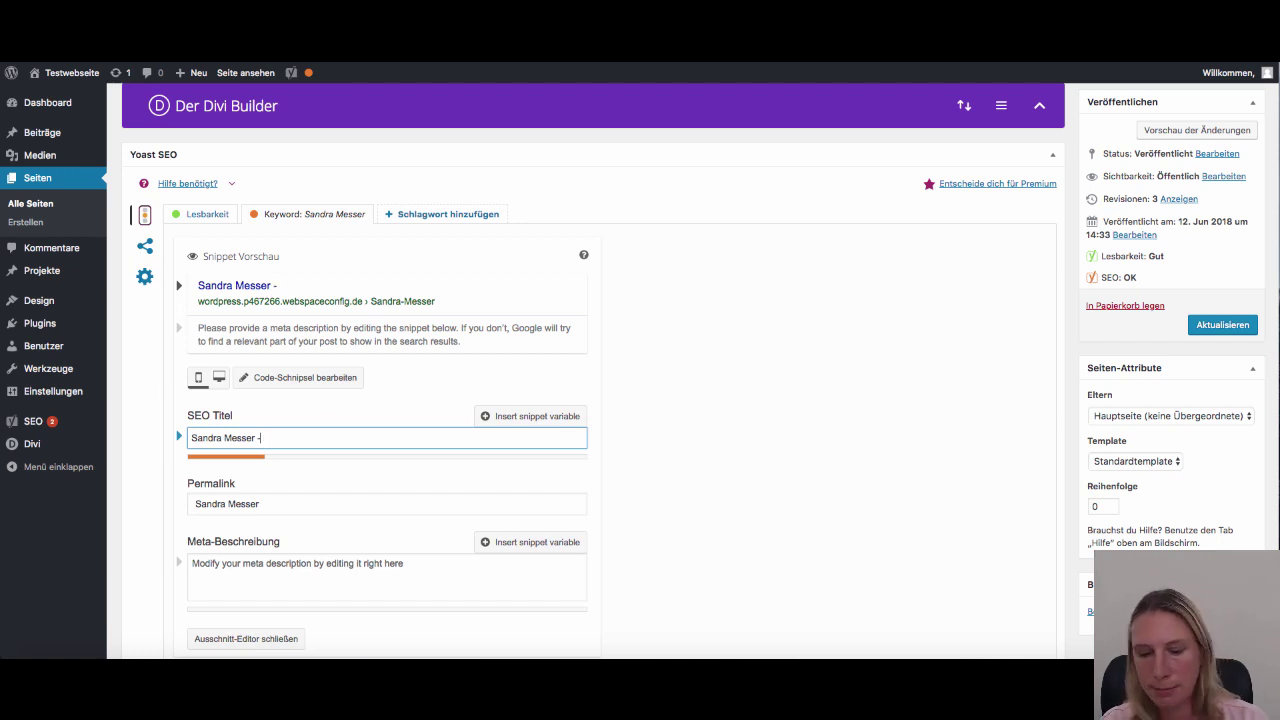
{"action": "type", "text": "- Einfac Wr"}
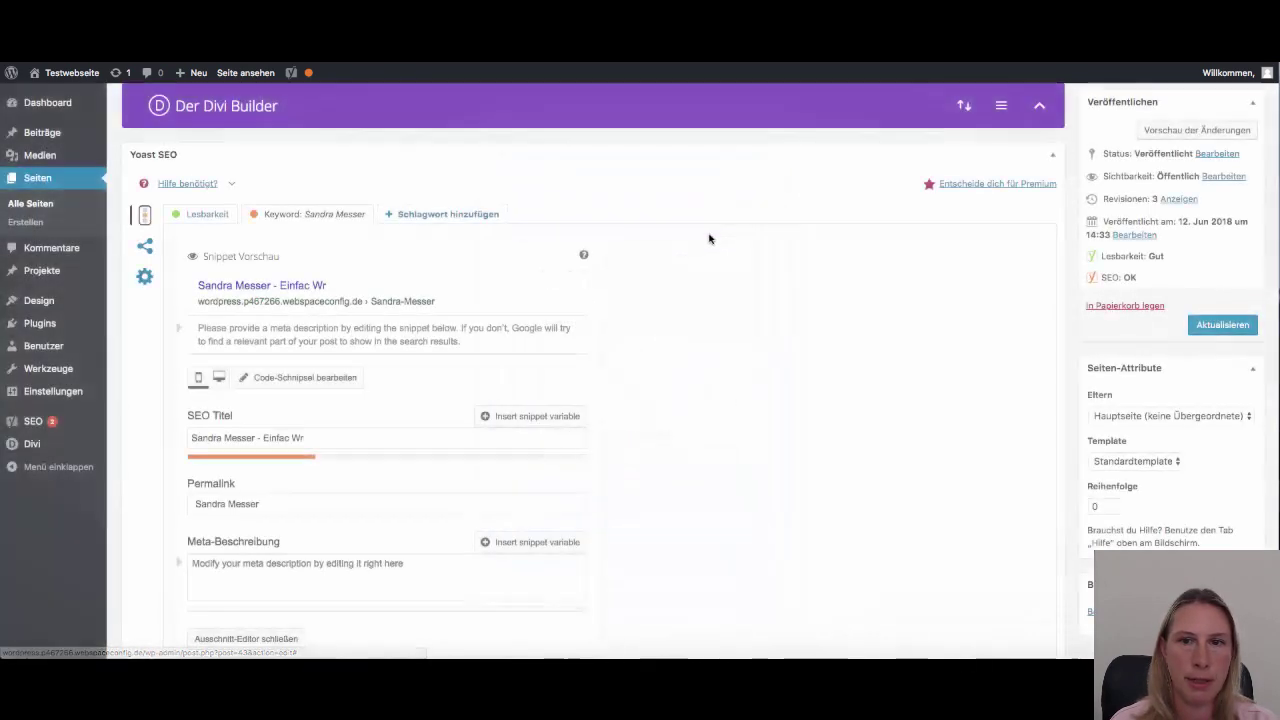
{"action": "left_click", "coordinate": [319, 438]}
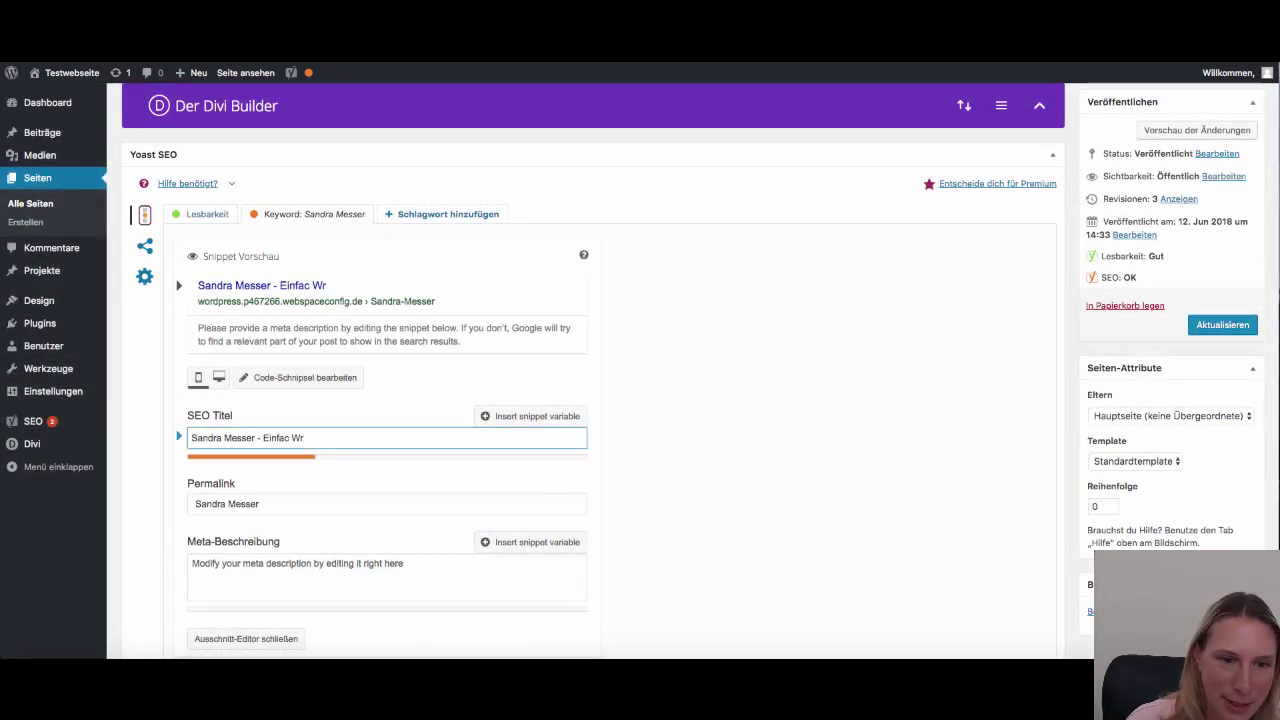
{"action": "type", "text": "c"}
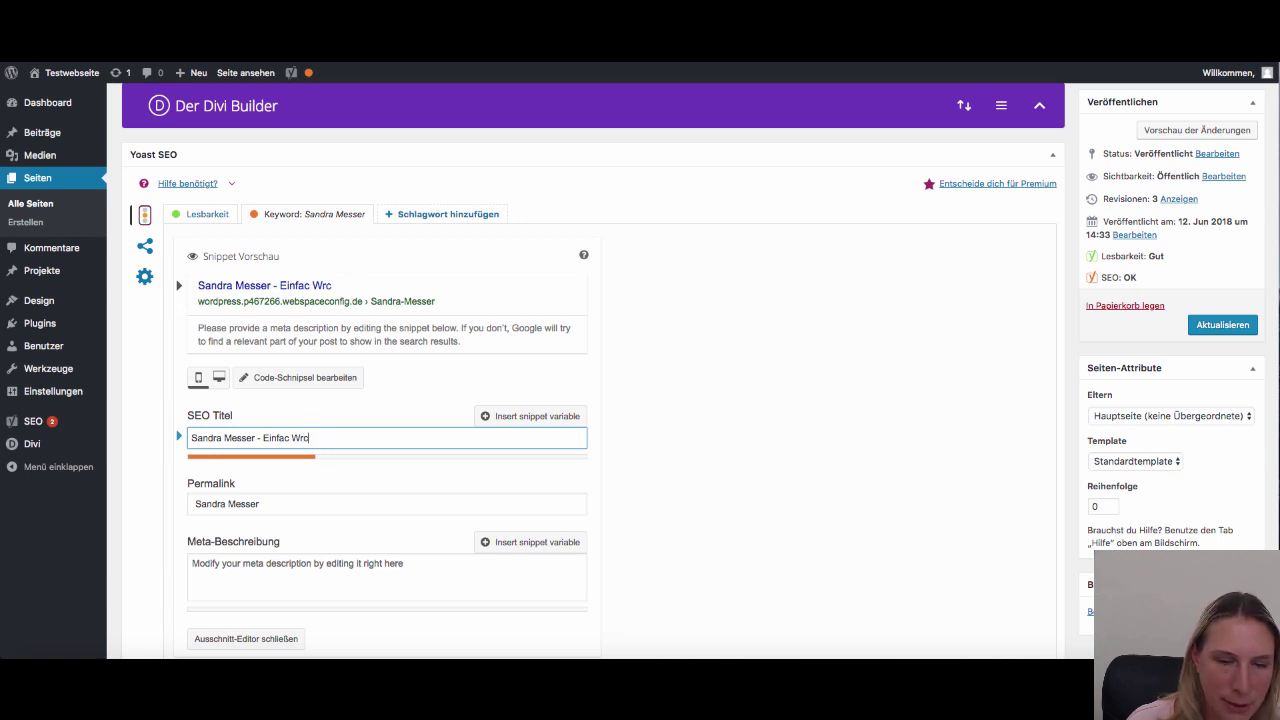
{"action": "type", "text": "ccccccccccc"}
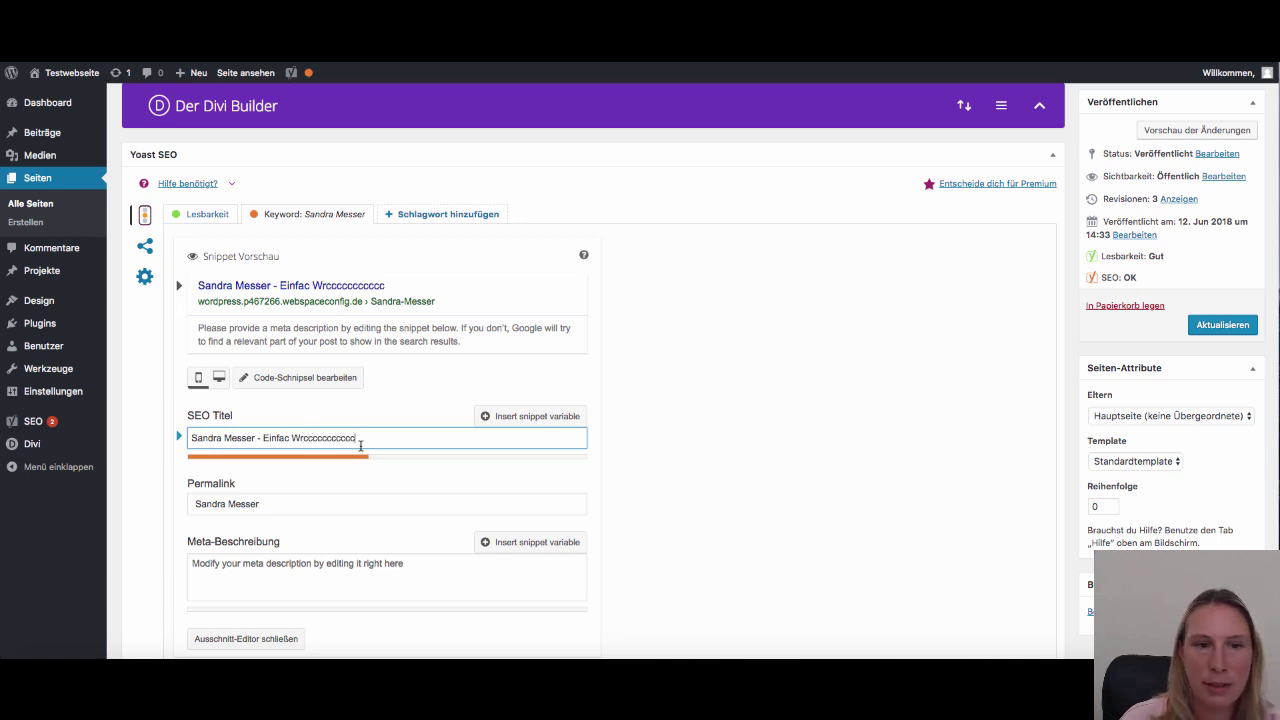
{"action": "type", "text": "ccccccccccccccccc"}
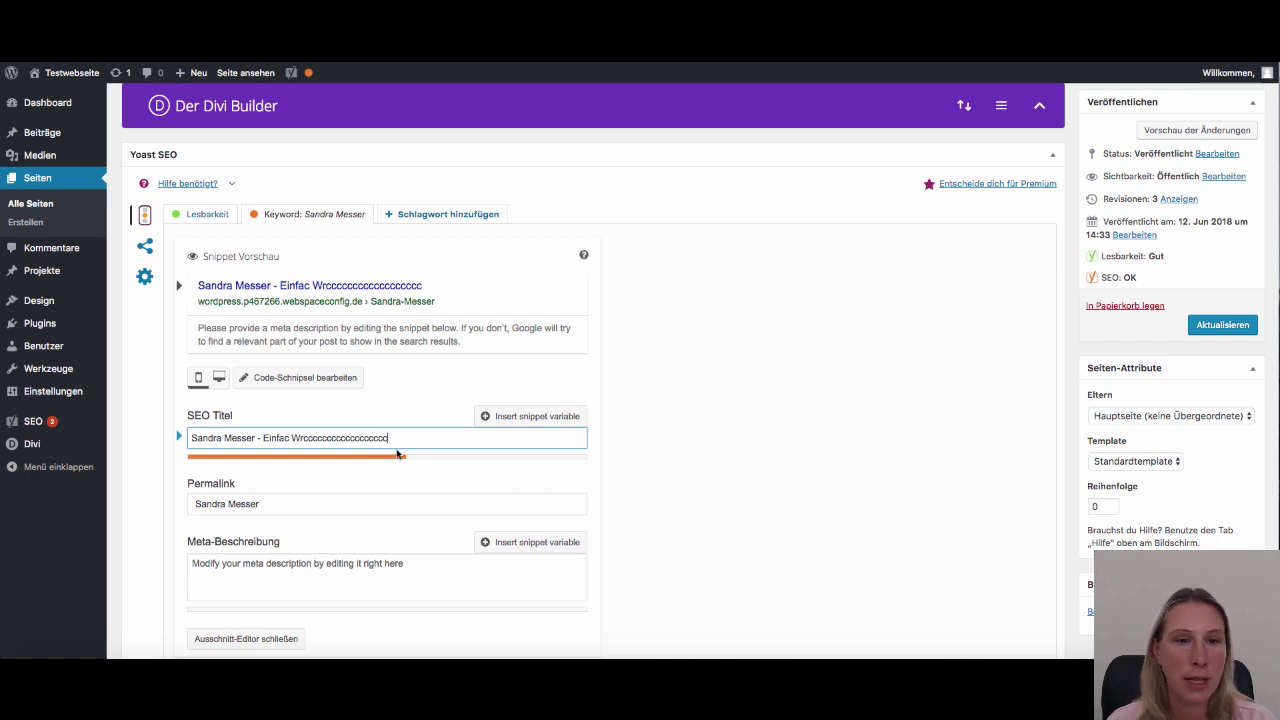
{"action": "type", "text": "cccc"}
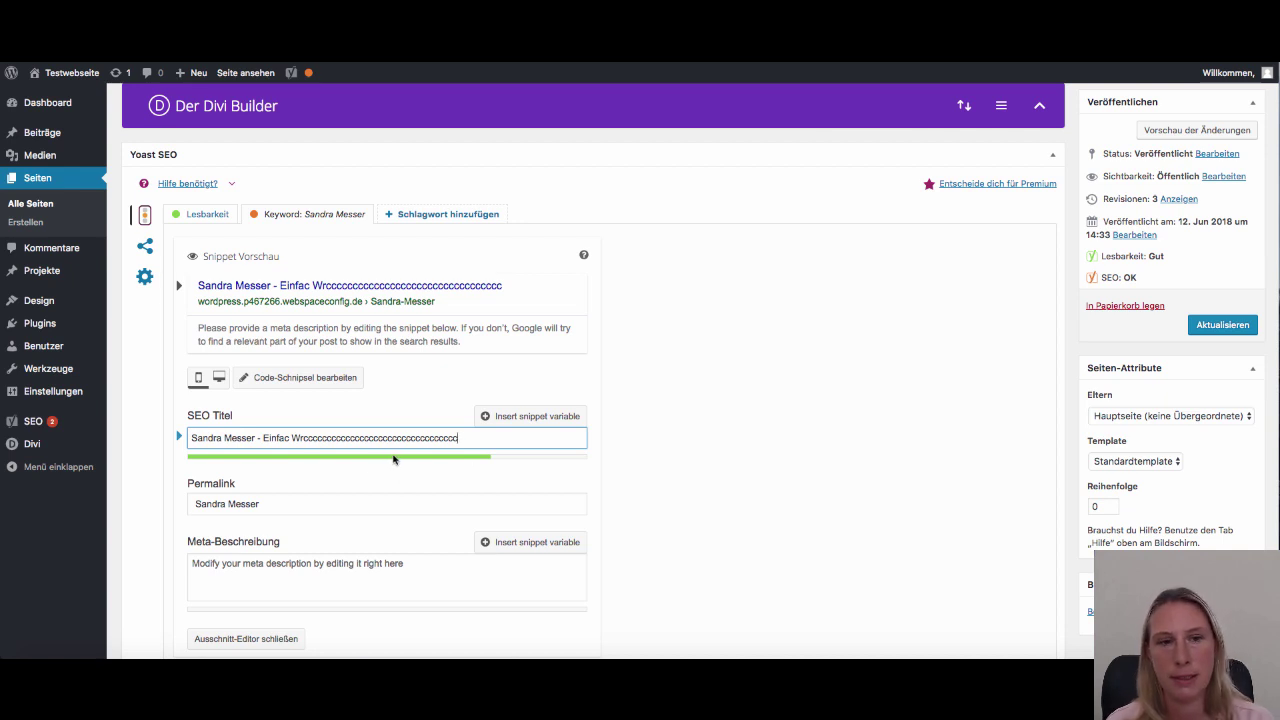
Empty the permalink slug so the snippet URL shows only the domain, with the SEO rating Gut
{"action": "left_click", "coordinate": [293, 503]}
{"action": "triple_click", "coordinate": [248, 503]}
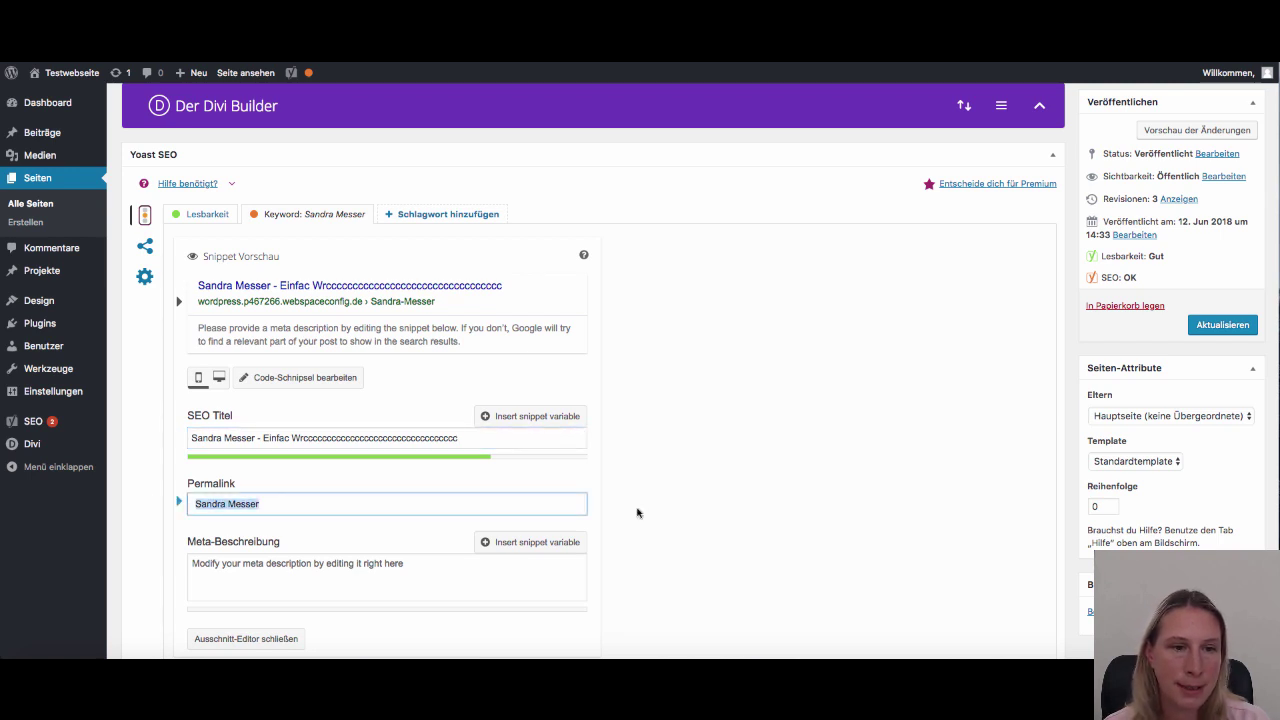
{"action": "key", "text": "BackSpace"}
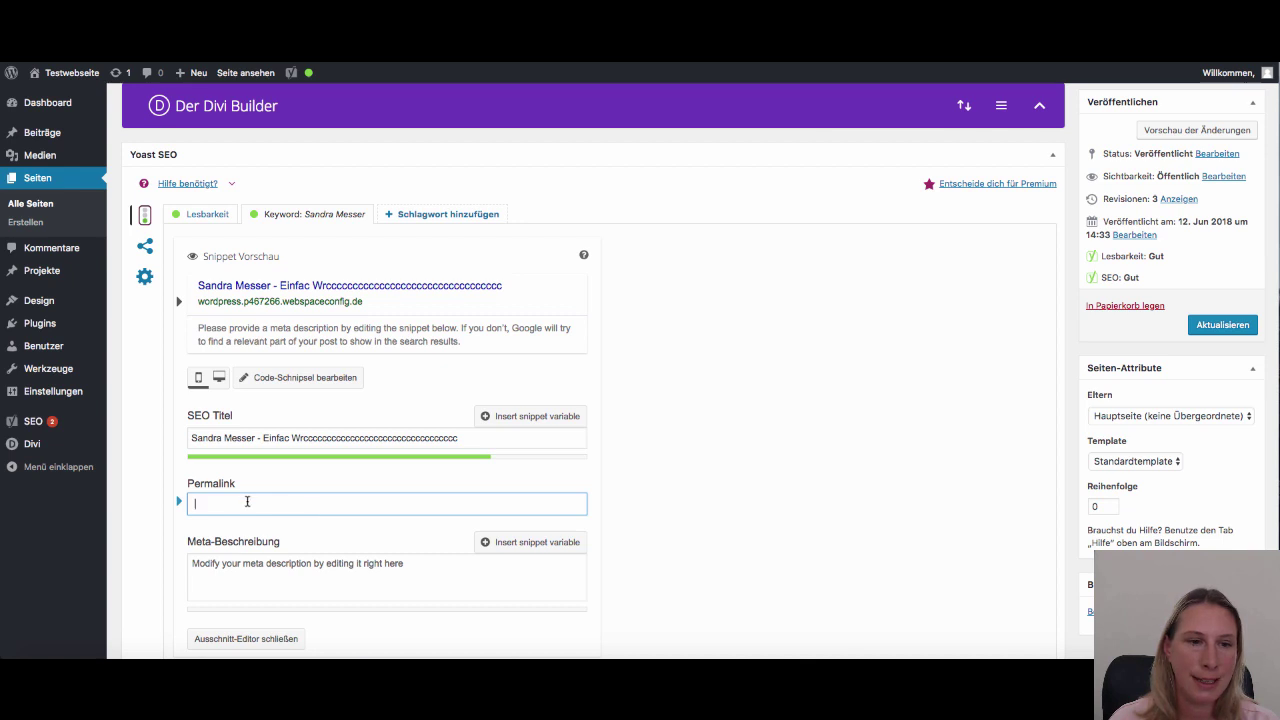
{"action": "scroll", "coordinate": [378, 467], "scroll_direction": "up", "scroll_amount": 3}
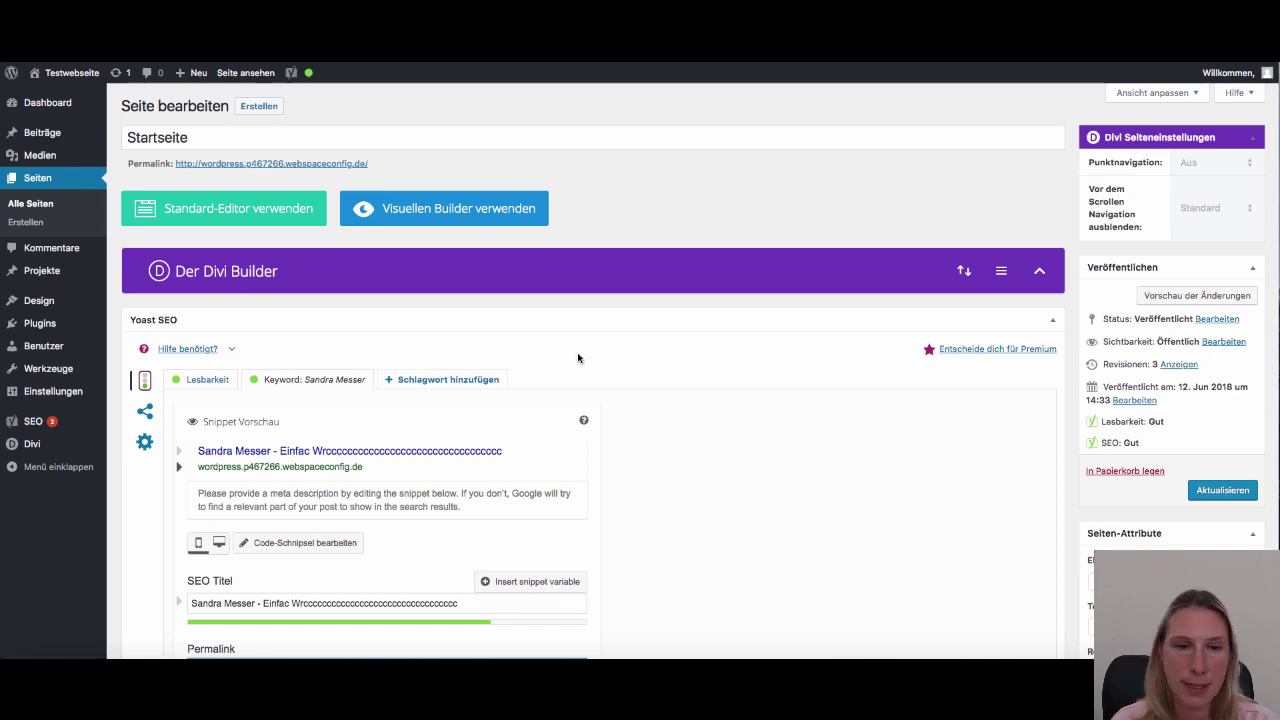
{"action": "scroll", "coordinate": [598, 361], "scroll_direction": "down", "scroll_amount": 5}
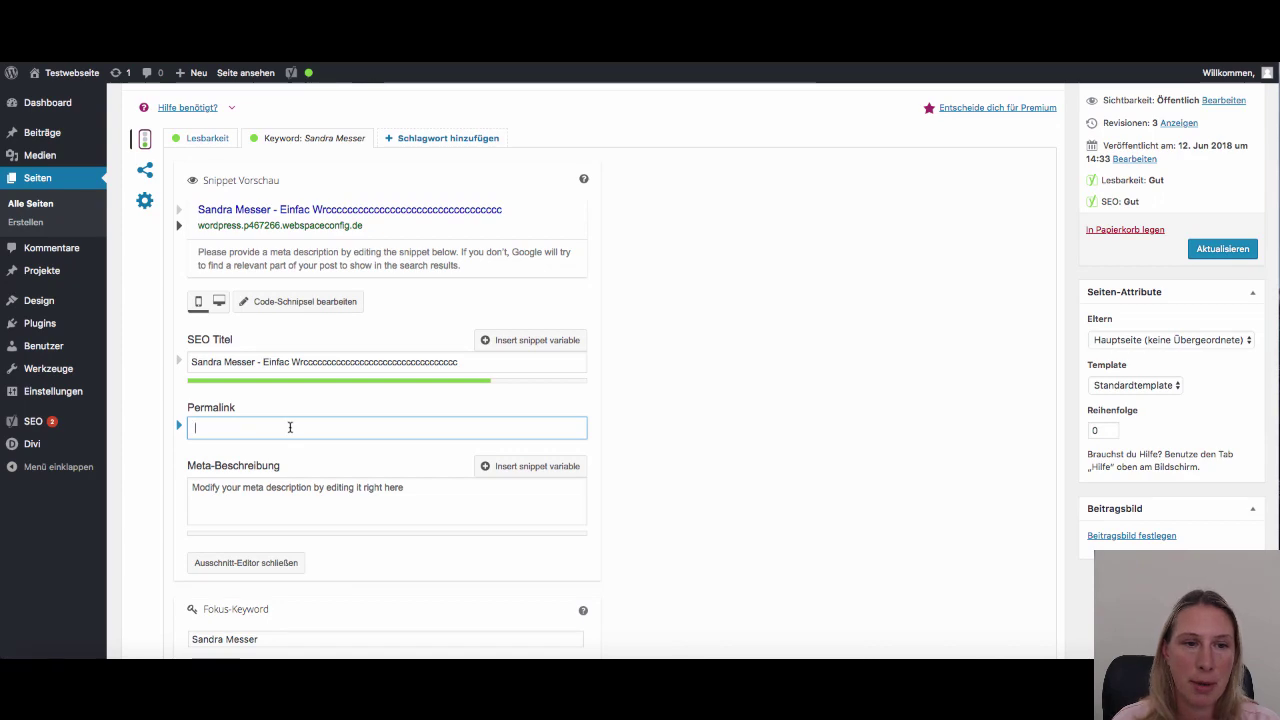
{"action": "scroll", "coordinate": [326, 427], "scroll_direction": "up", "scroll_amount": 1}
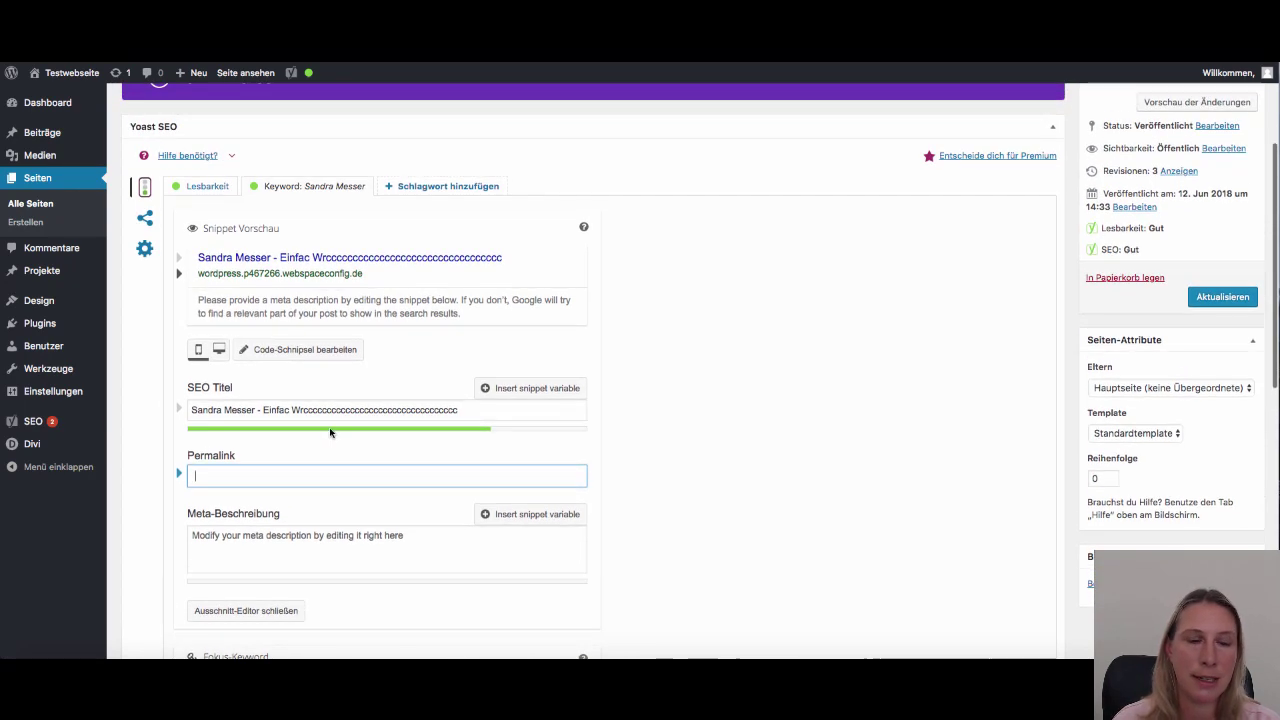
{"action": "left_click", "coordinate": [268, 531]}
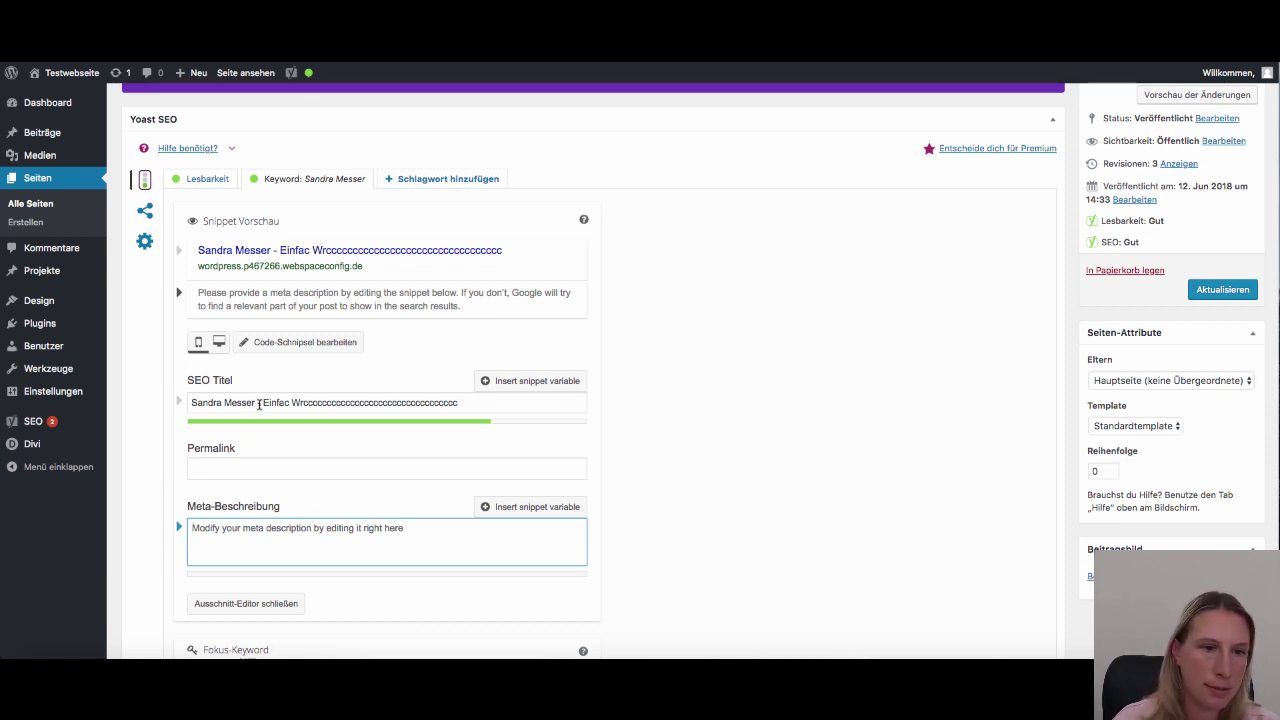
Fill the meta description with the focus keyword name pasted repeatedly until its length bar is green
{"action": "left_click_drag", "start_coordinate": [258, 403], "coordinate": [180, 402]}
{"action": "key", "text": "ctrl+c"}
{"action": "left_click", "coordinate": [266, 530]}
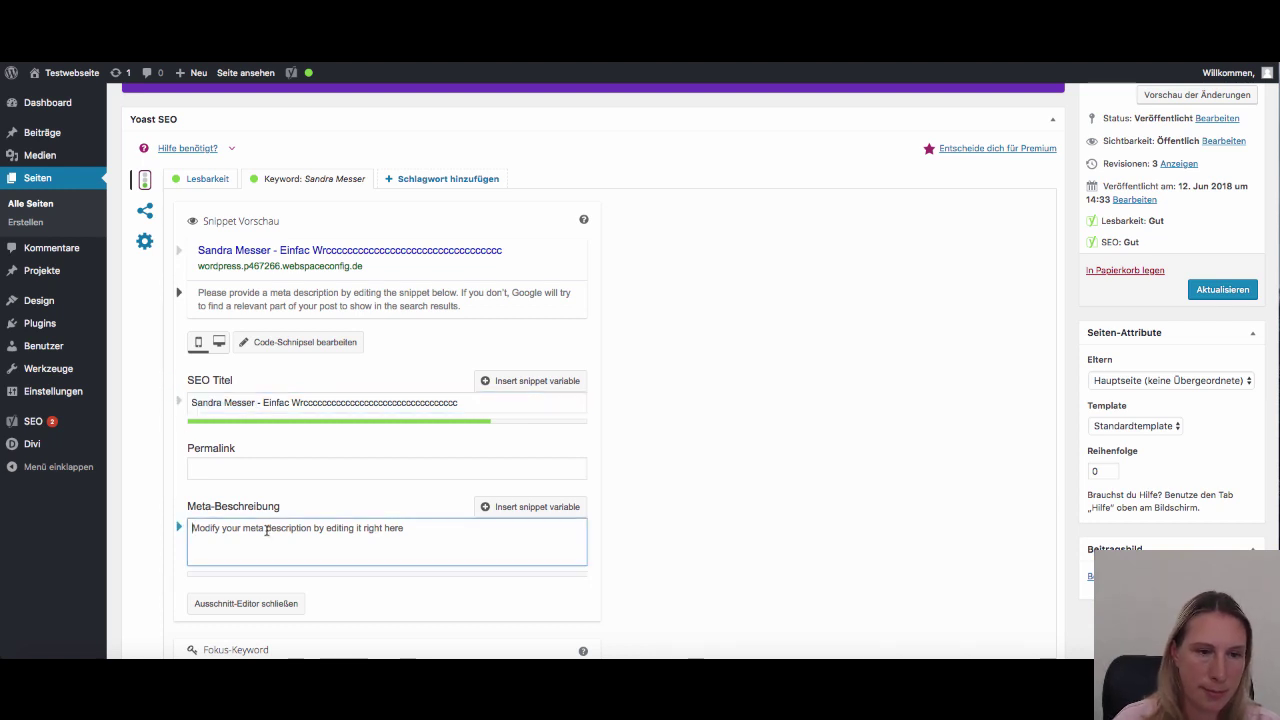
{"action": "key", "text": "ctrl+v"}
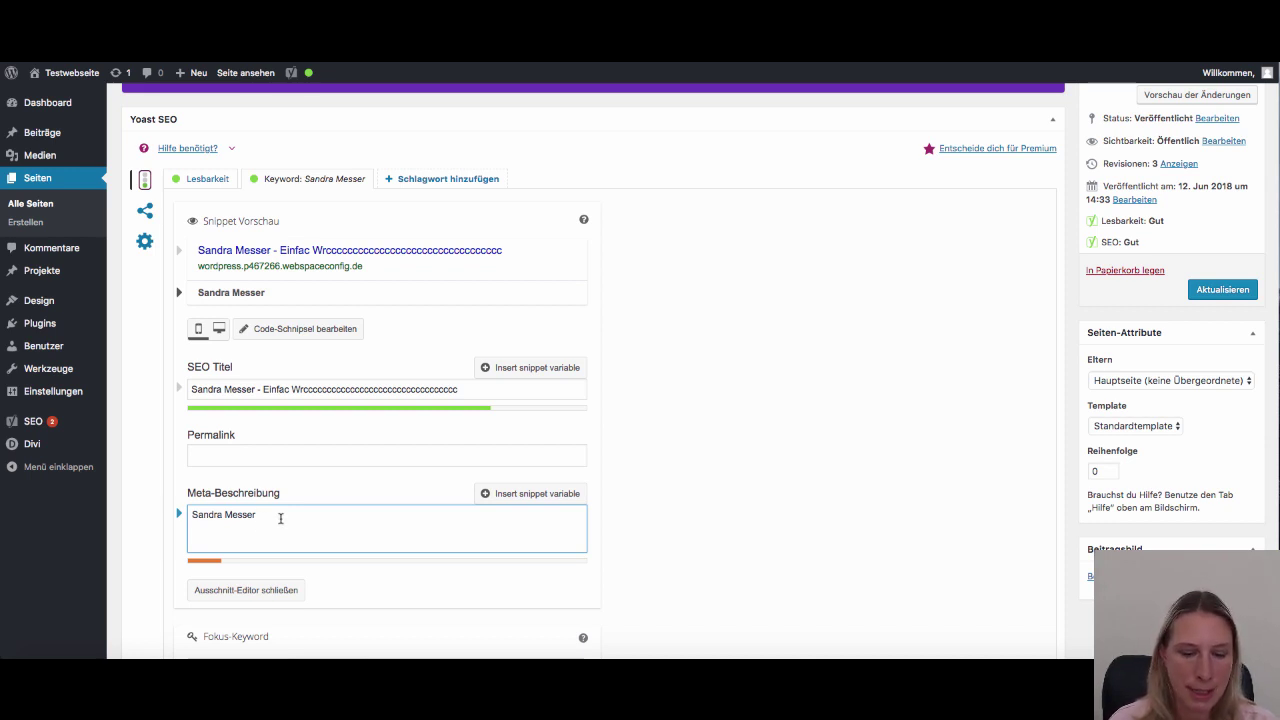
{"action": "key", "text": "ctrl+v"}
{"action": "key", "text": "ctrl+v"}
{"action": "key", "text": "ctrl+v"}
{"action": "key", "text": "ctrl+v"}
{"action": "key", "text": "ctrl+v"}
{"action": "key", "text": "ctrl+v"}
{"action": "key", "text": "ctrl+v"}
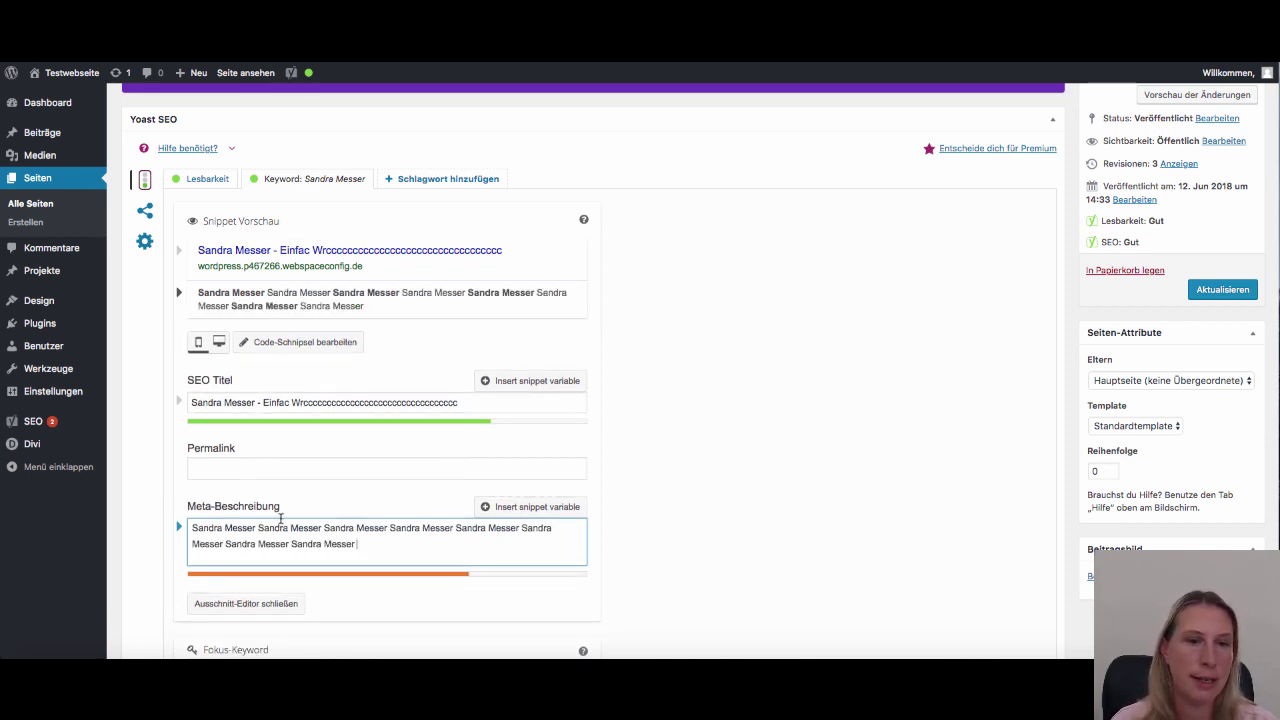
{"action": "key", "text": "ctrl+v"}
{"action": "key", "text": "ctrl+v"}
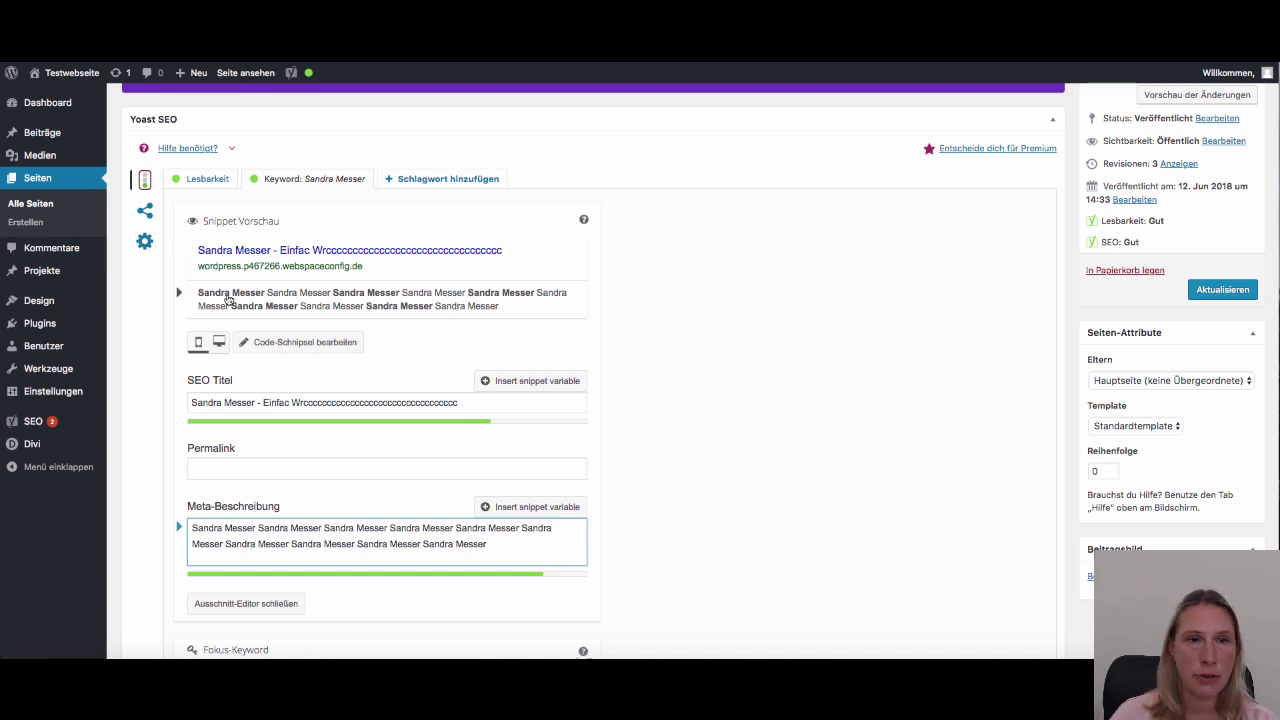
{"action": "left_click_drag", "start_coordinate": [470, 405], "coordinate": [258, 407]}
Replace the SEO title's filler after the dash with the keyword name repeated three times
{"action": "left_click", "coordinate": [263, 403], "text": "shift"}
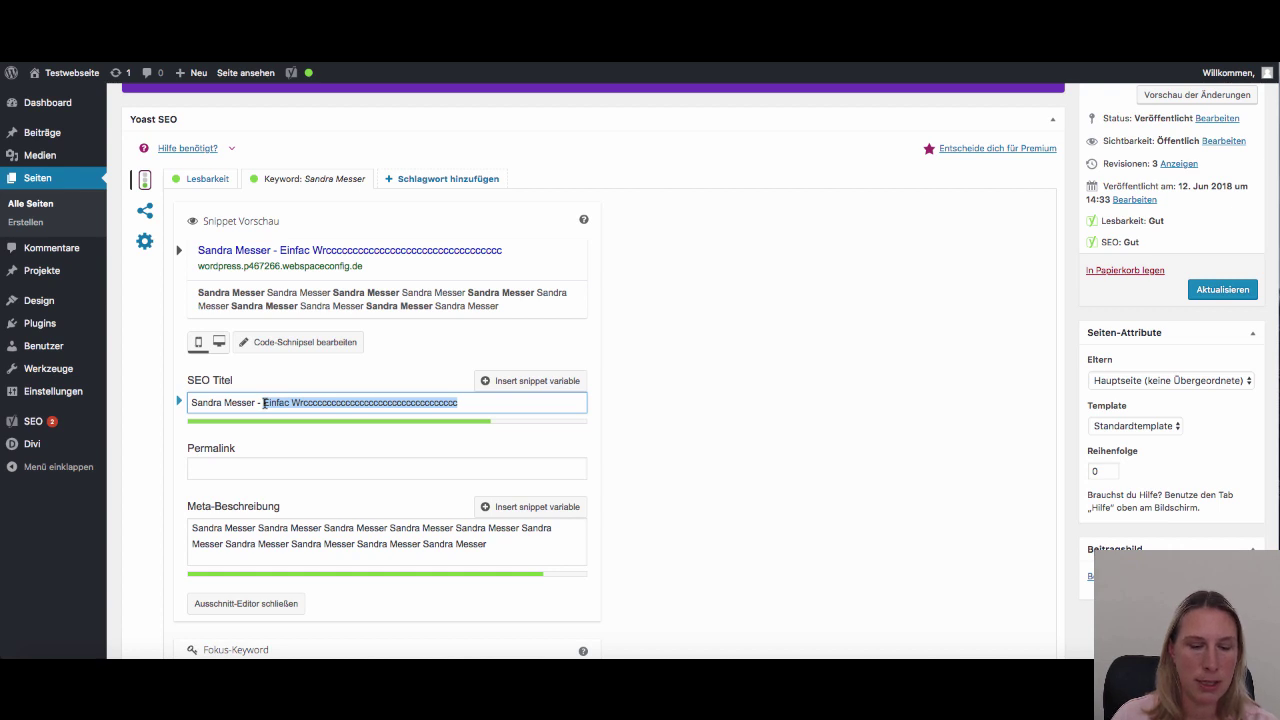
{"action": "key", "text": "super+v"}
{"action": "key", "text": "super+v"}
{"action": "key", "text": "super+v"}
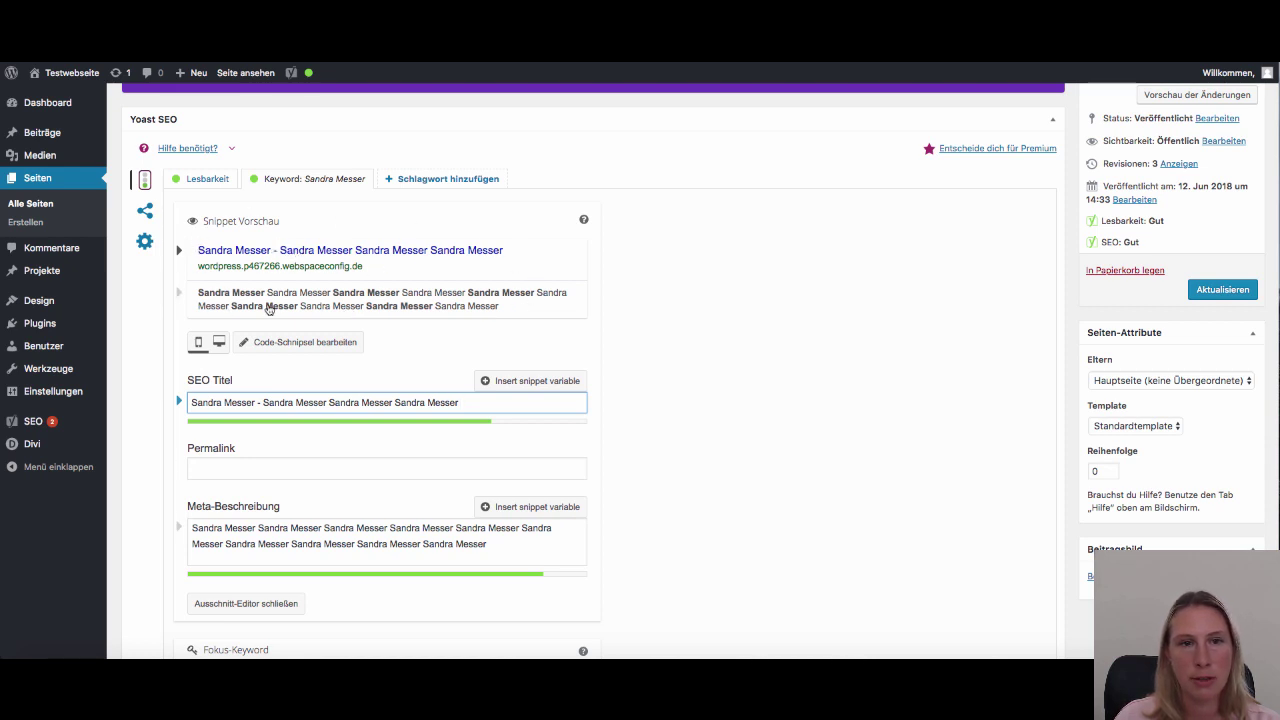
{"action": "left_click", "coordinate": [501, 549]}
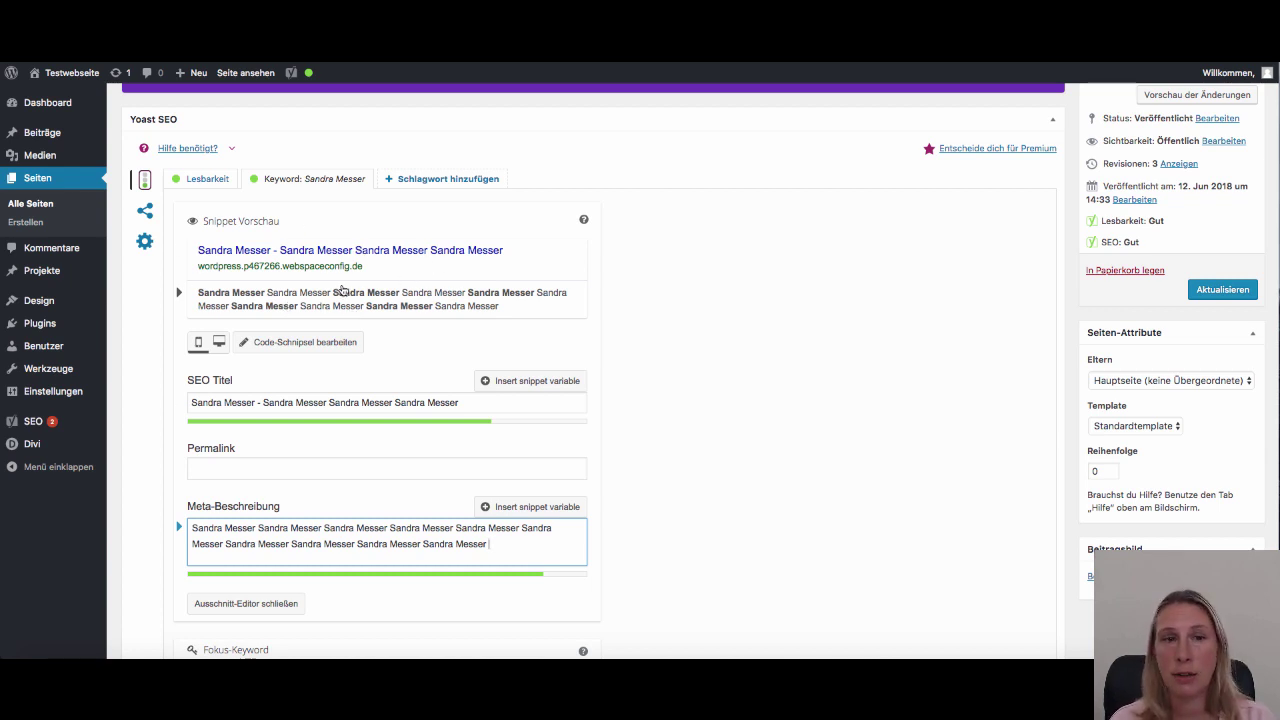
Scroll through the keyword snippet preview and SEO analysis, noting the two reported problems
{"action": "scroll", "coordinate": [478, 452], "scroll_direction": "down", "scroll_amount": 2}
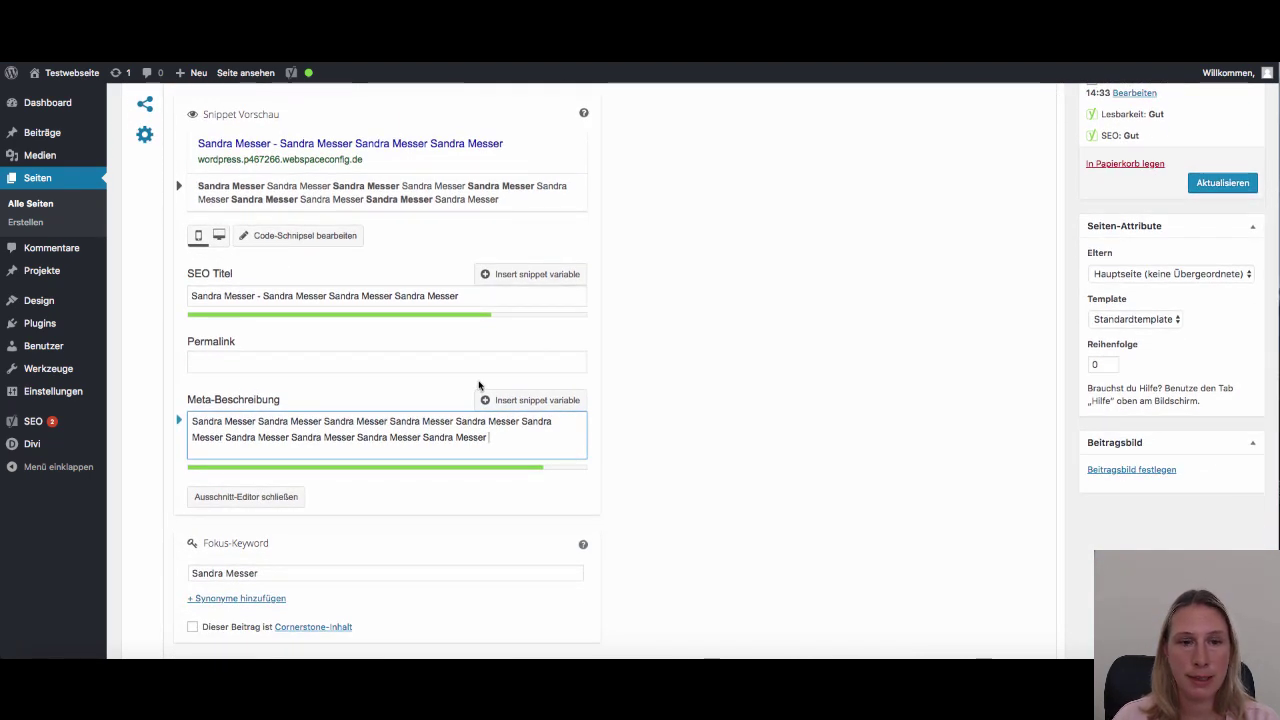
{"action": "scroll", "coordinate": [478, 390], "scroll_direction": "down", "scroll_amount": 2}
{"action": "scroll", "coordinate": [477, 398], "scroll_direction": "down", "scroll_amount": 1}
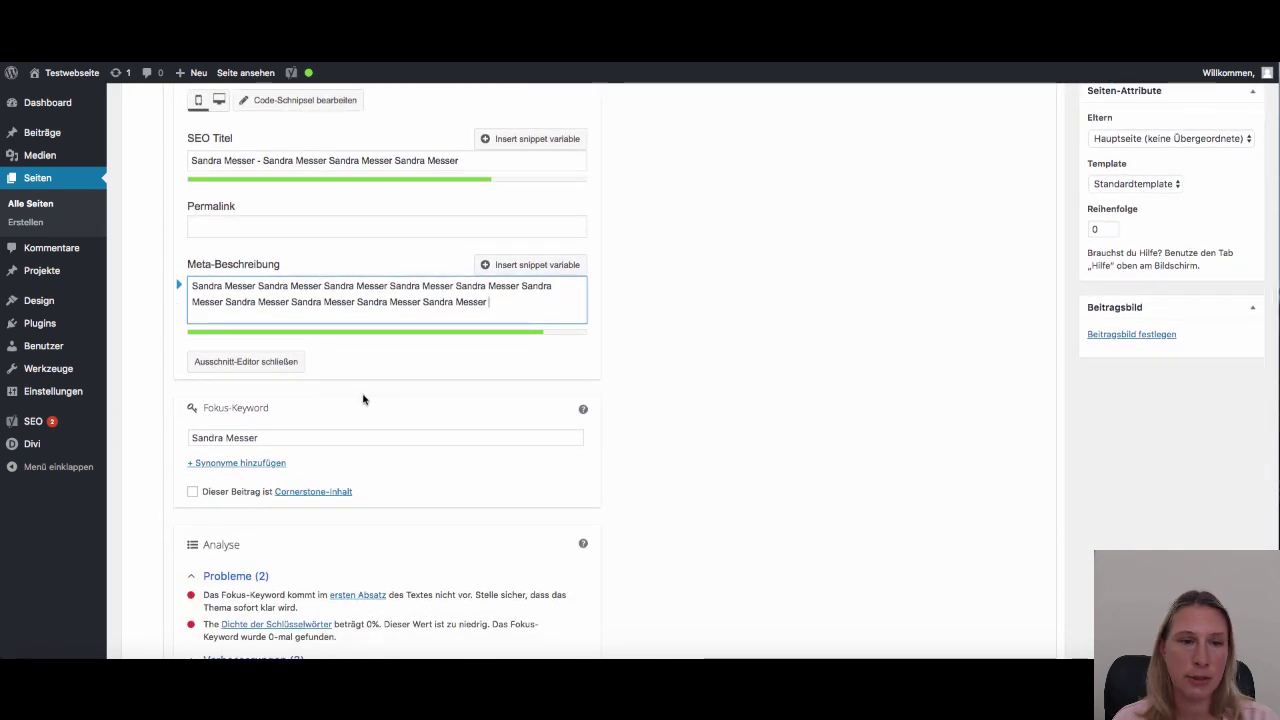
{"action": "scroll", "coordinate": [363, 398], "scroll_direction": "up", "scroll_amount": 1}
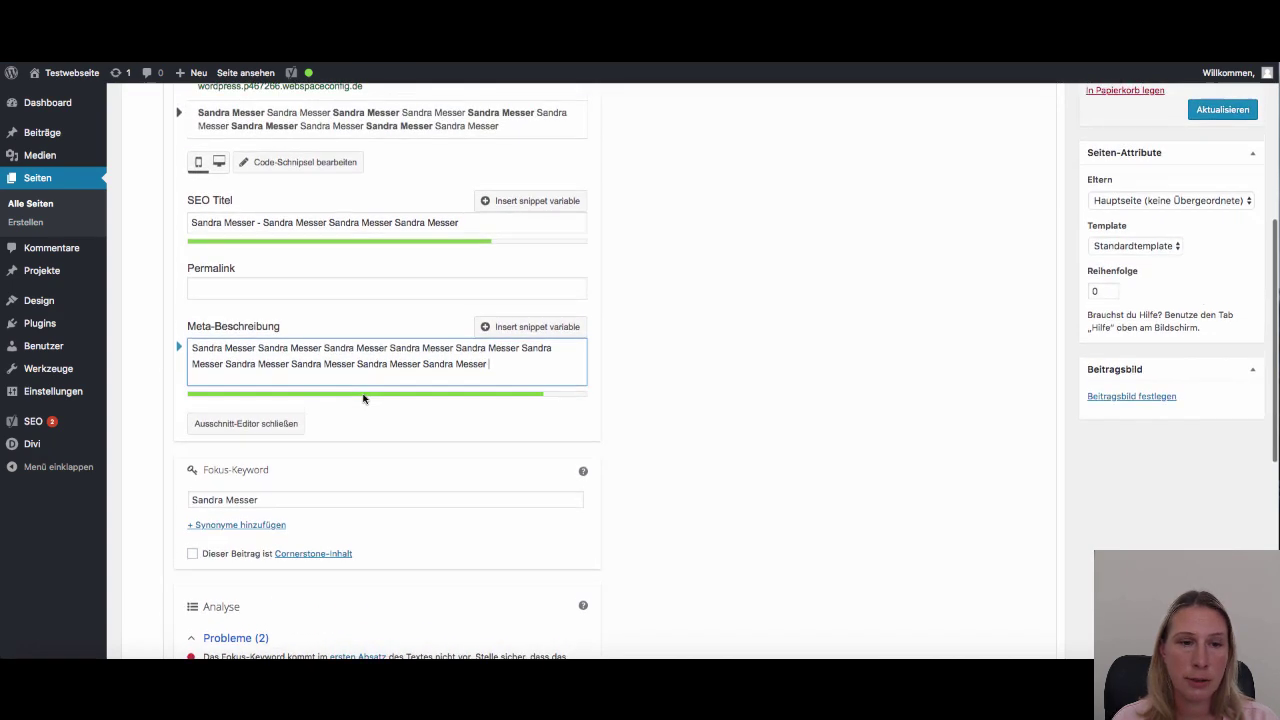
{"action": "scroll", "coordinate": [274, 431], "scroll_direction": "down", "scroll_amount": 3}
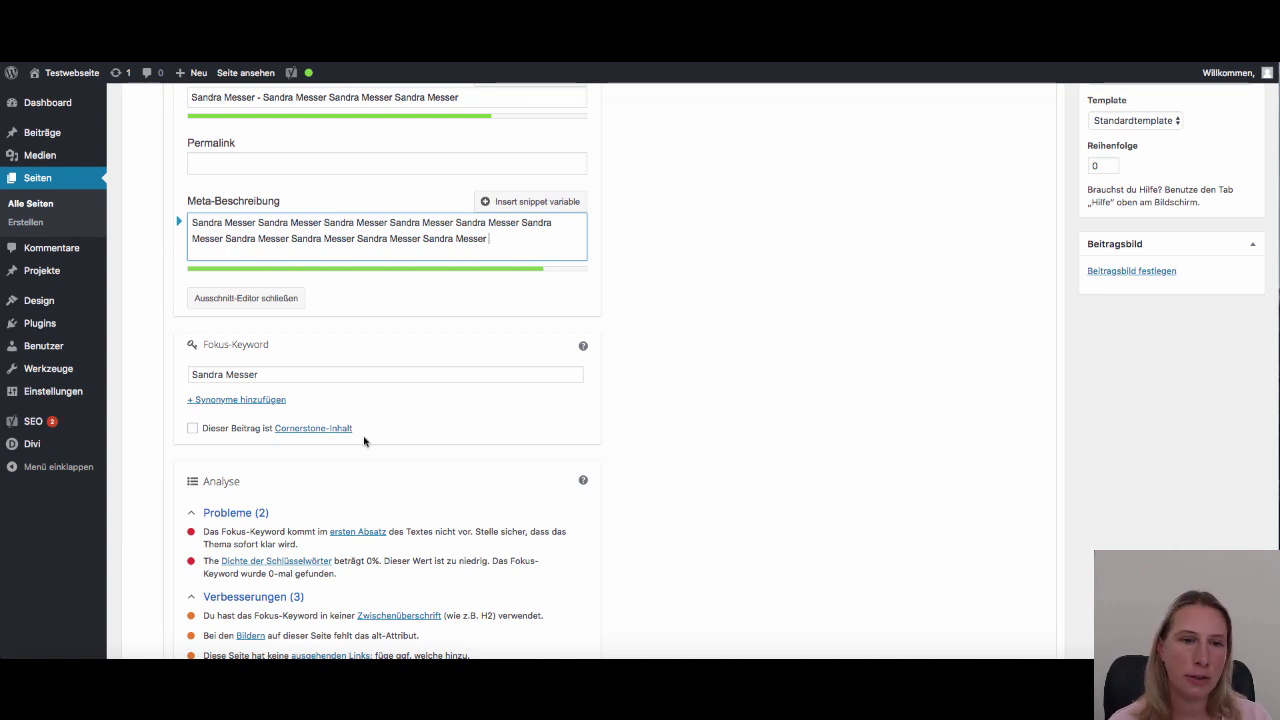
{"action": "scroll", "coordinate": [394, 449], "scroll_direction": "up", "scroll_amount": 2}
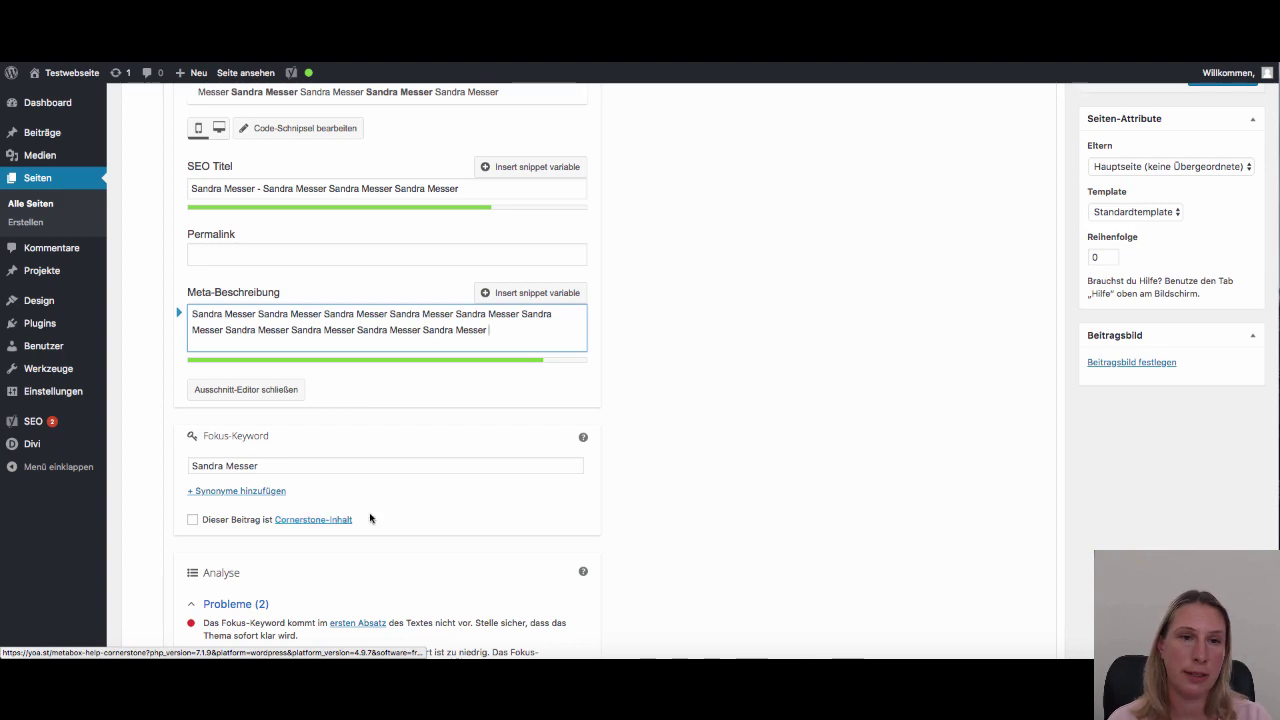
{"action": "scroll", "coordinate": [369, 518], "scroll_direction": "up", "scroll_amount": 5}
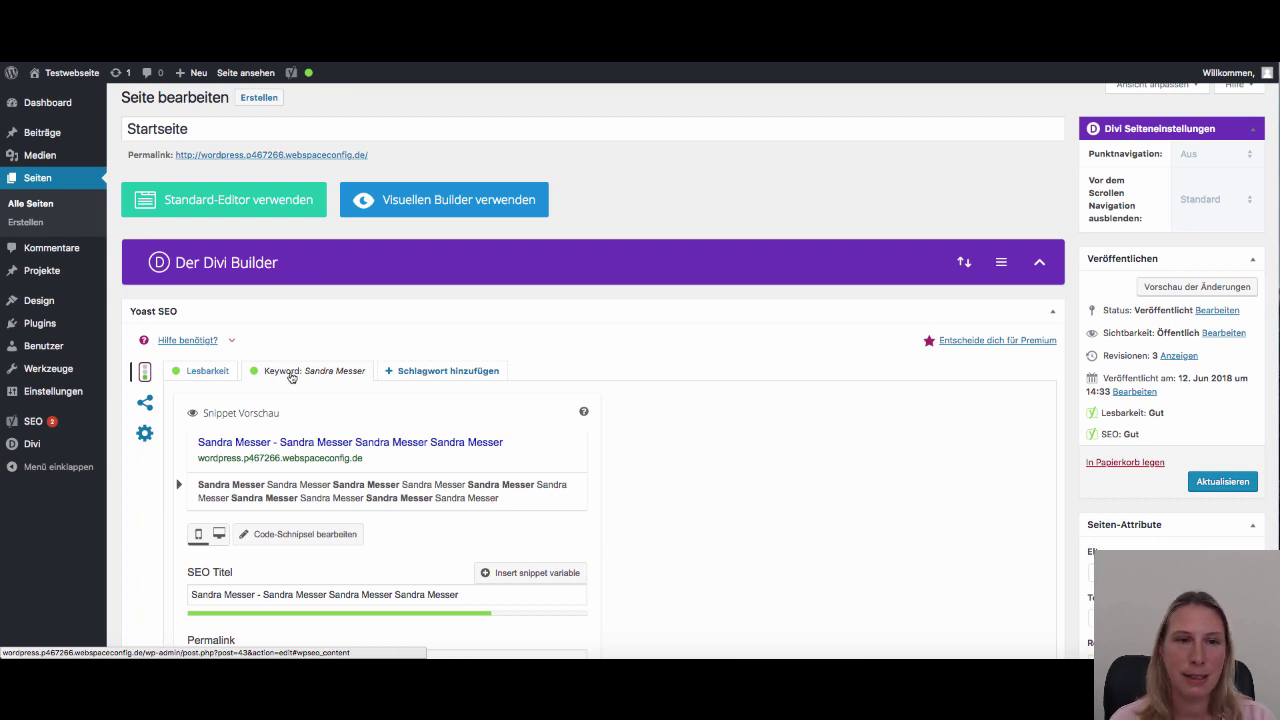
Compare the readability results with the focus keyword SEO analysis
{"action": "scroll", "coordinate": [290, 360], "scroll_direction": "down", "scroll_amount": 1}
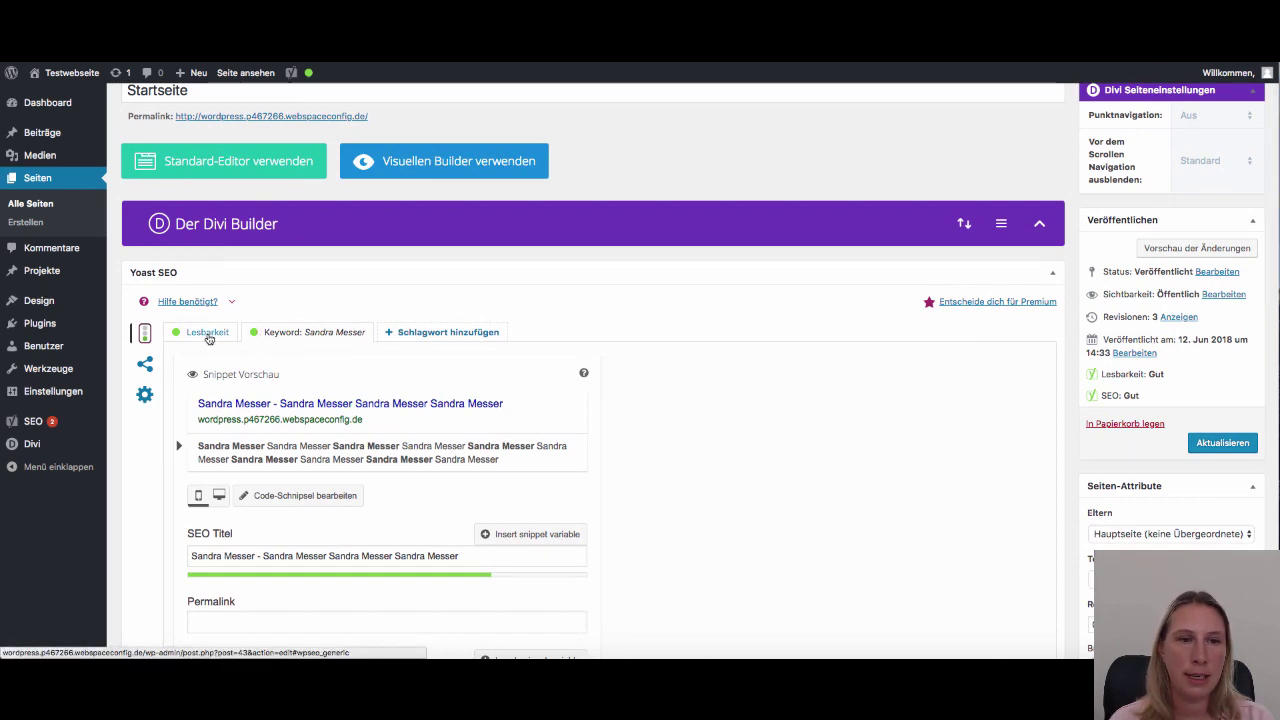
{"action": "left_click", "coordinate": [208, 336]}
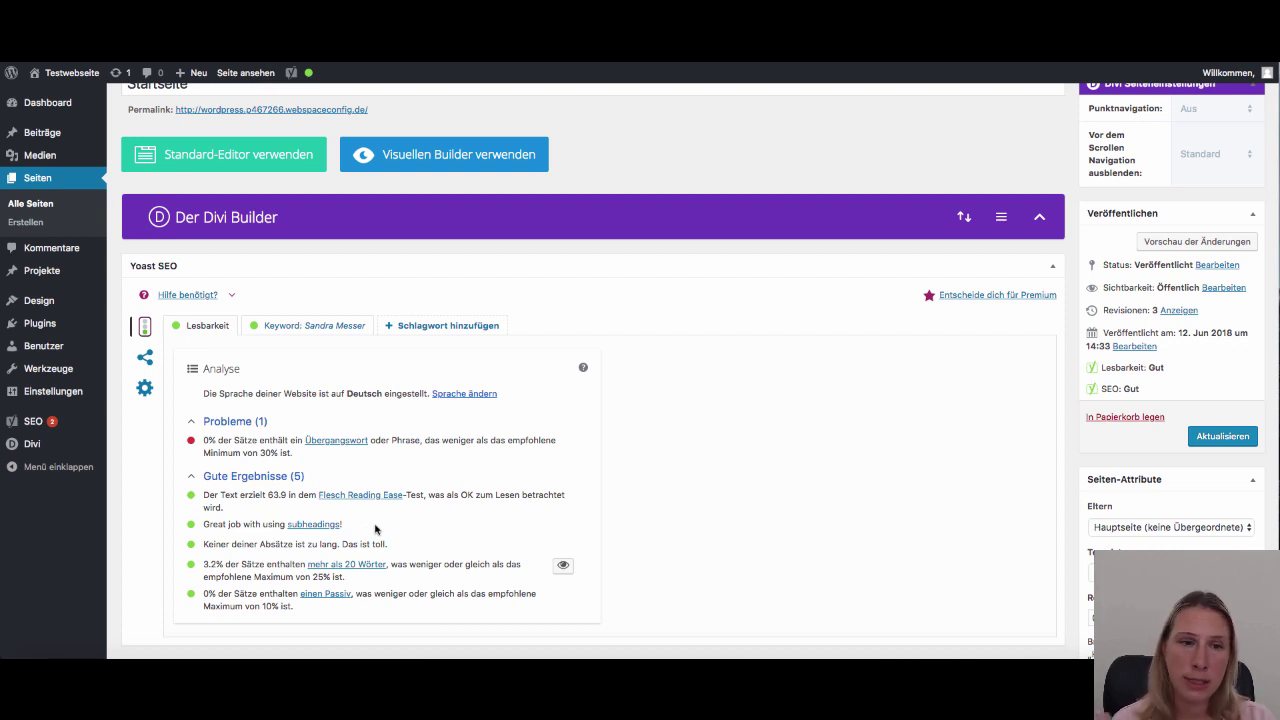
{"action": "left_click", "coordinate": [286, 337]}
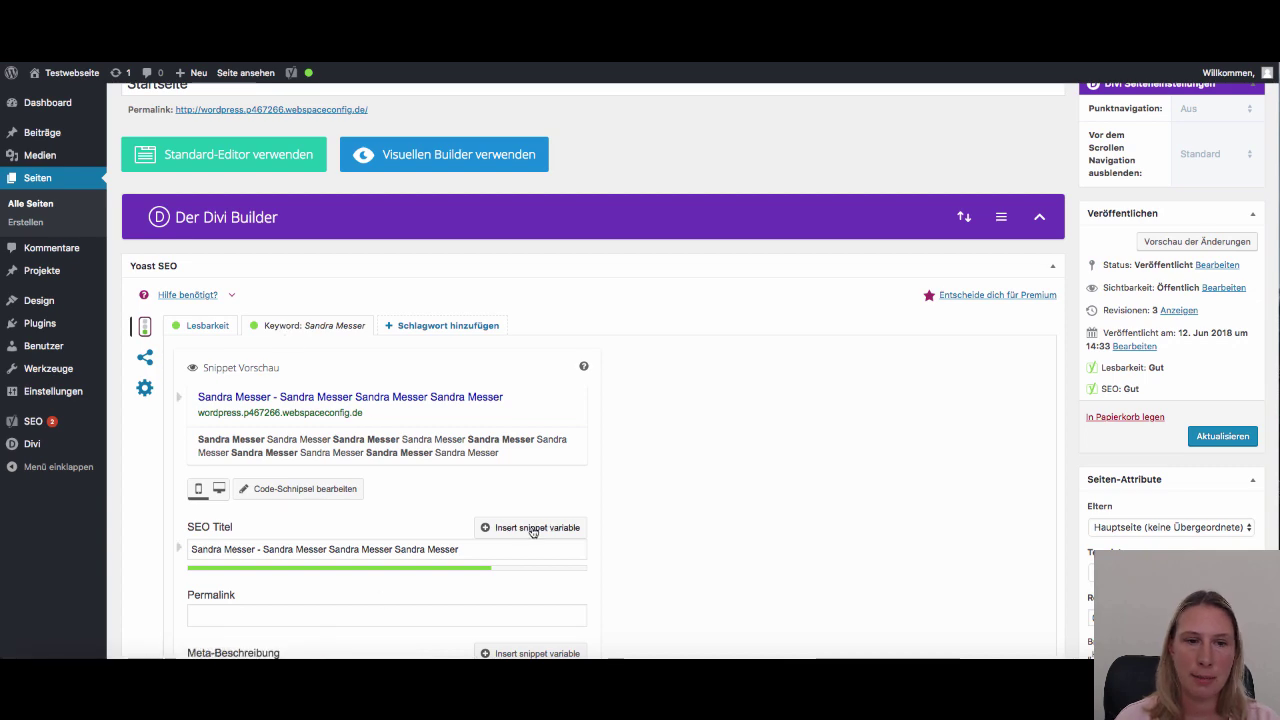
{"action": "scroll", "coordinate": [531, 534], "scroll_direction": "down", "scroll_amount": 5}
{"action": "scroll", "coordinate": [330, 558], "scroll_direction": "down", "scroll_amount": 2}
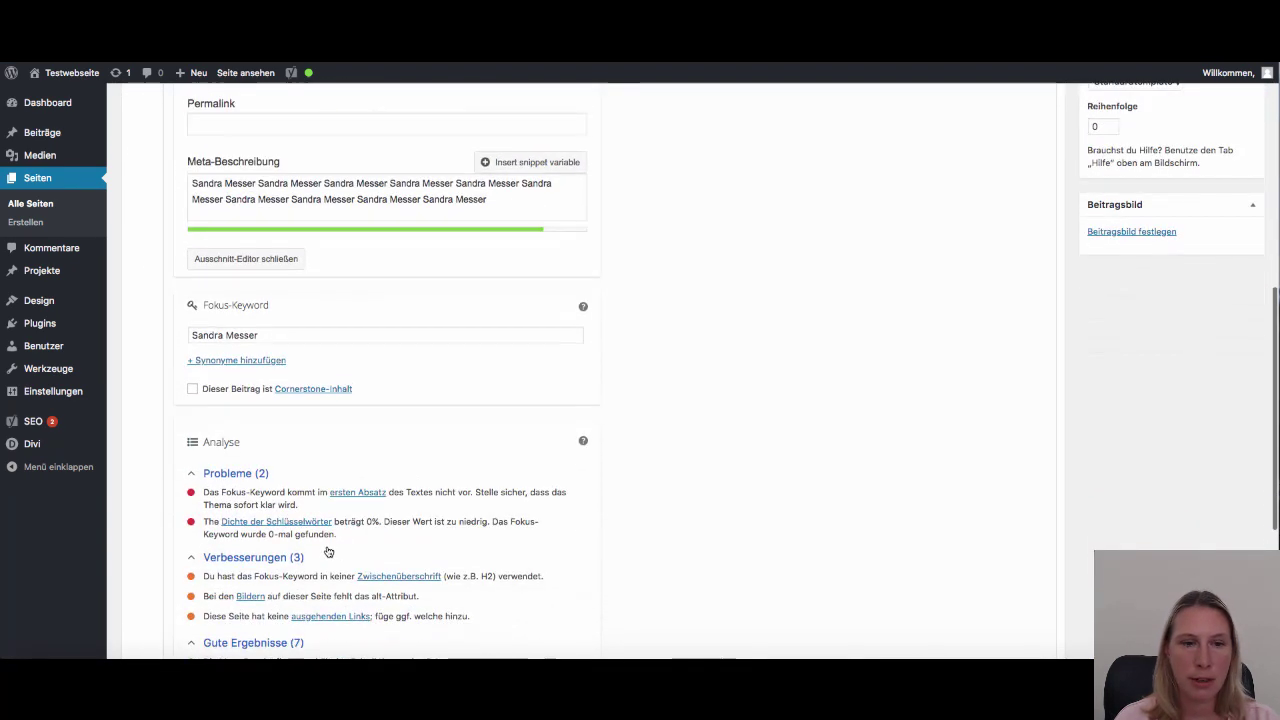
{"action": "scroll", "coordinate": [333, 551], "scroll_direction": "up", "scroll_amount": 3}
{"action": "scroll", "coordinate": [333, 550], "scroll_direction": "down", "scroll_amount": 3}
{"action": "scroll", "coordinate": [333, 549], "scroll_direction": "down", "scroll_amount": 2}
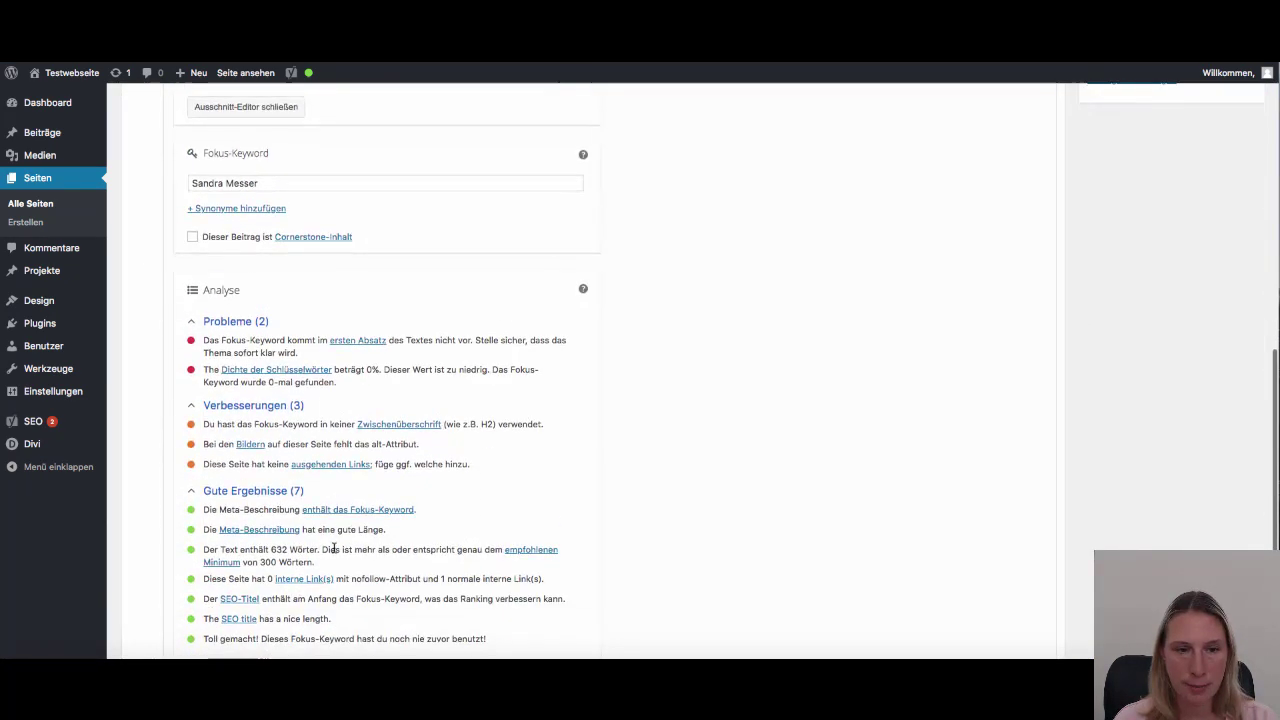
{"action": "scroll", "coordinate": [329, 537], "scroll_direction": "up", "scroll_amount": 7}
Recheck the keyword analysis, then settle on readability: one transition-word problem, five good results
{"action": "left_click", "coordinate": [208, 281]}
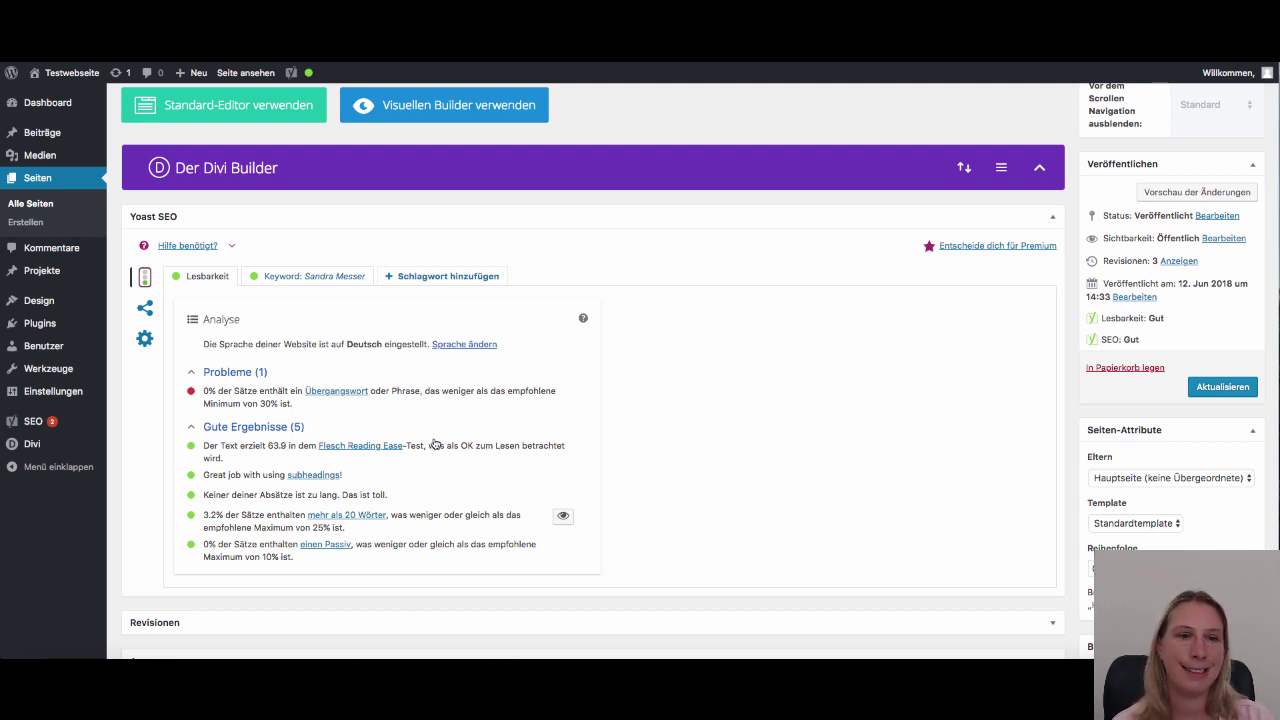
{"action": "left_click", "coordinate": [320, 277]}
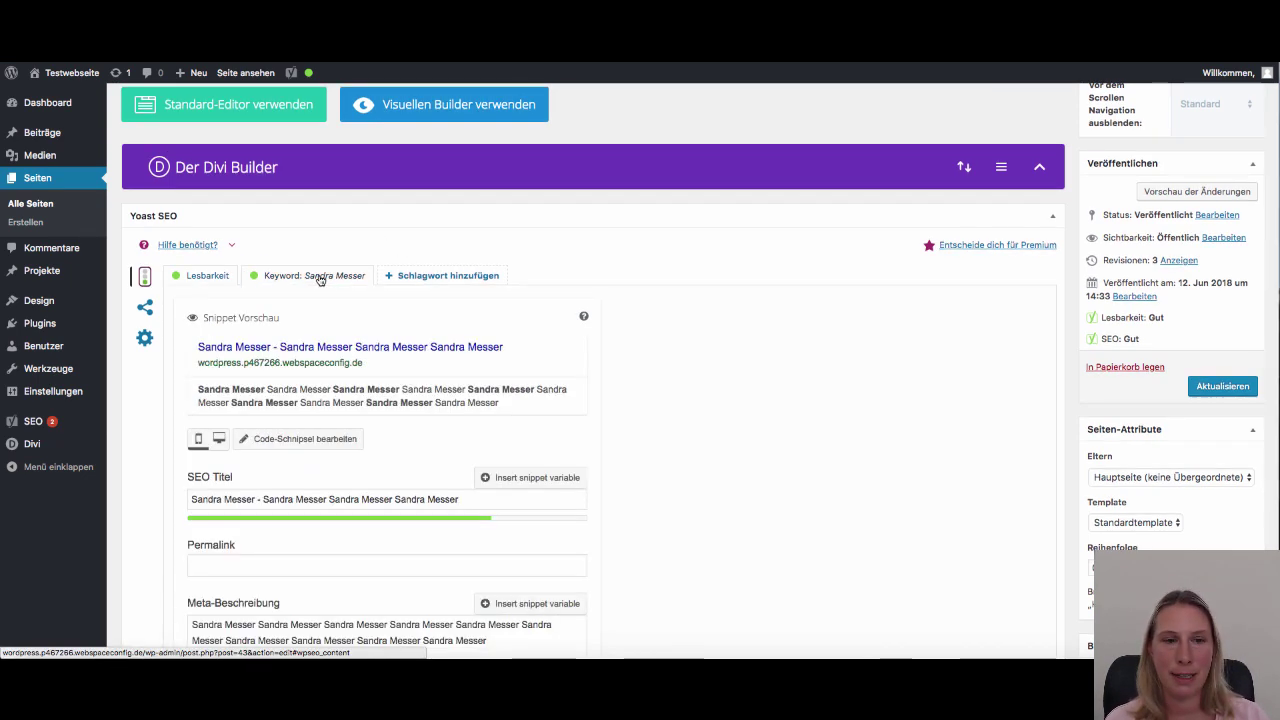
{"action": "scroll", "coordinate": [455, 518], "scroll_direction": "down", "scroll_amount": 3}
{"action": "scroll", "coordinate": [455, 518], "scroll_direction": "down", "scroll_amount": 2}
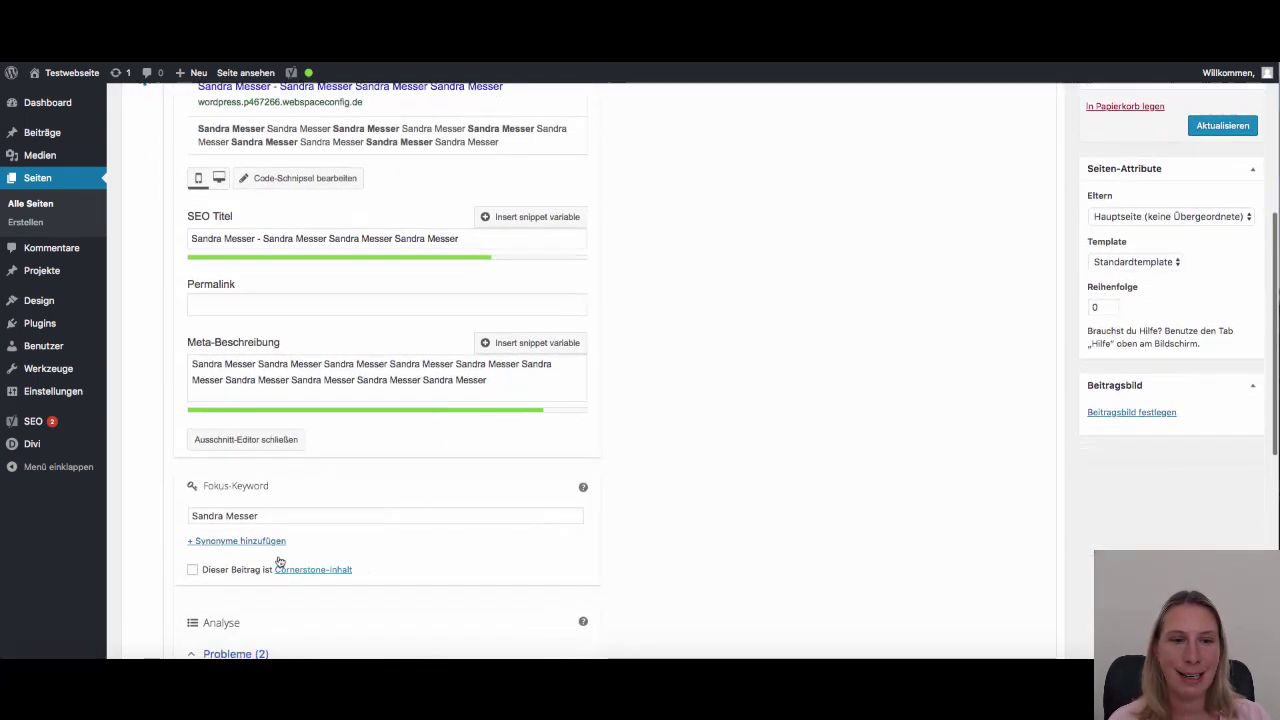
{"action": "left_click_drag", "start_coordinate": [291, 514], "coordinate": [179, 510]}
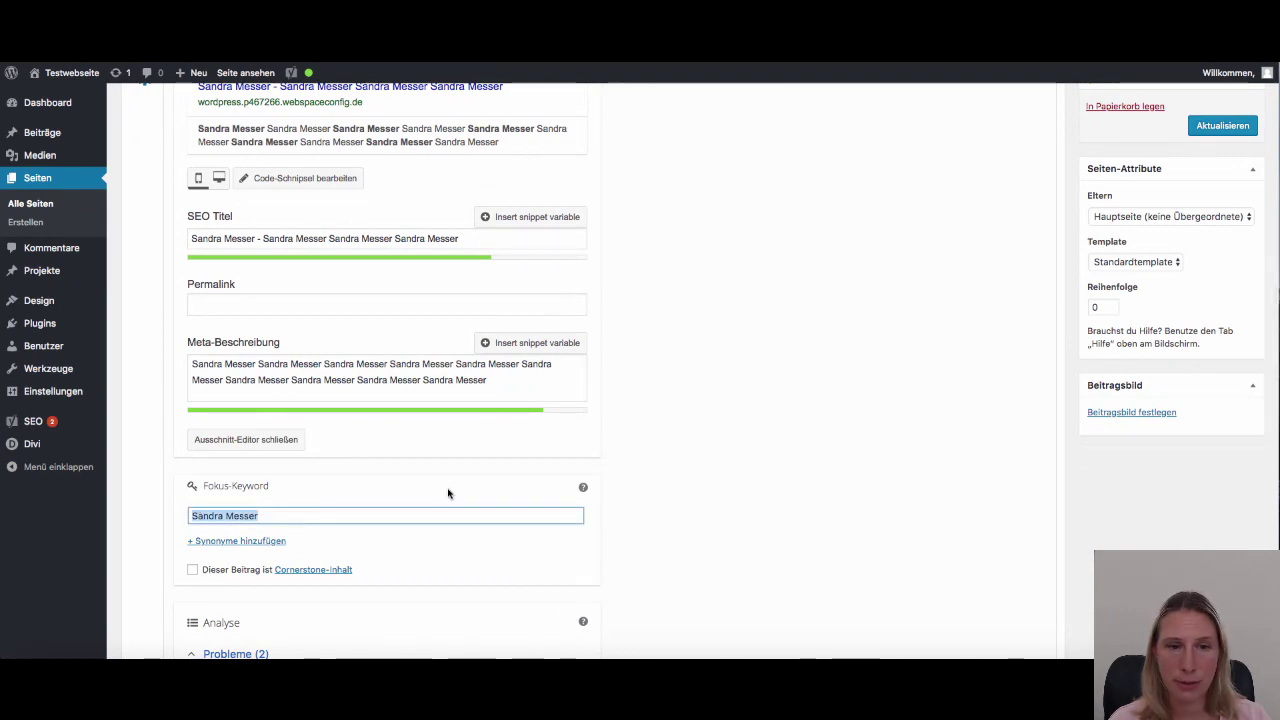
{"action": "left_click", "coordinate": [413, 497]}
{"action": "scroll", "coordinate": [413, 497], "scroll_direction": "up", "scroll_amount": 5}
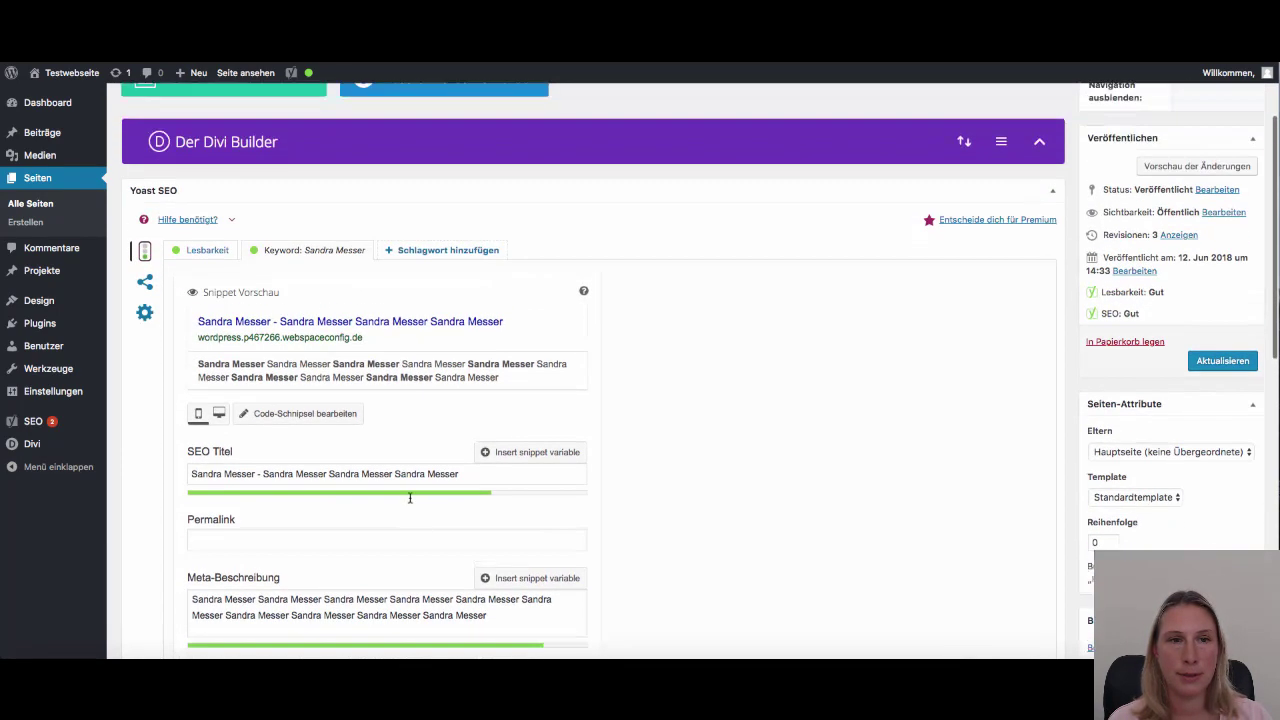
{"action": "left_click", "coordinate": [212, 281]}
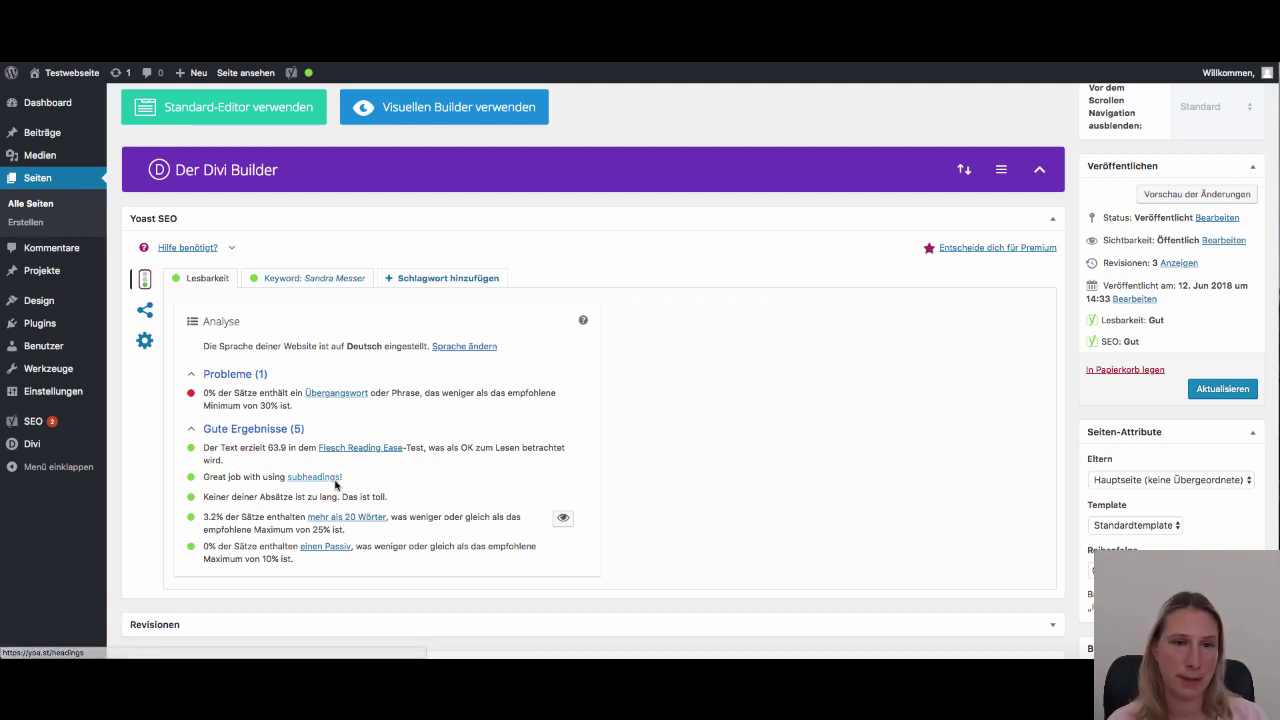
Review the page's Facebook and Twitter sharing fields, ending on the empty Twitter fields
{"action": "left_click", "coordinate": [143, 313]}
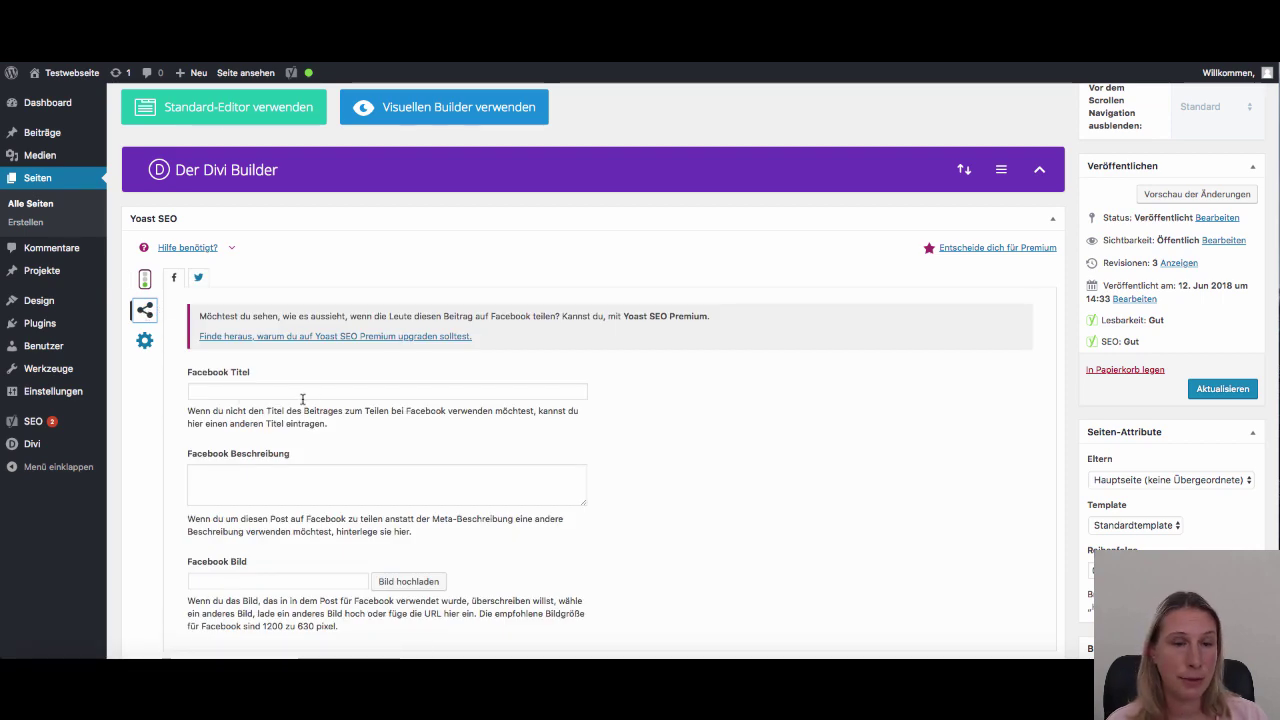
{"action": "scroll", "coordinate": [423, 437], "scroll_direction": "down", "scroll_amount": 3}
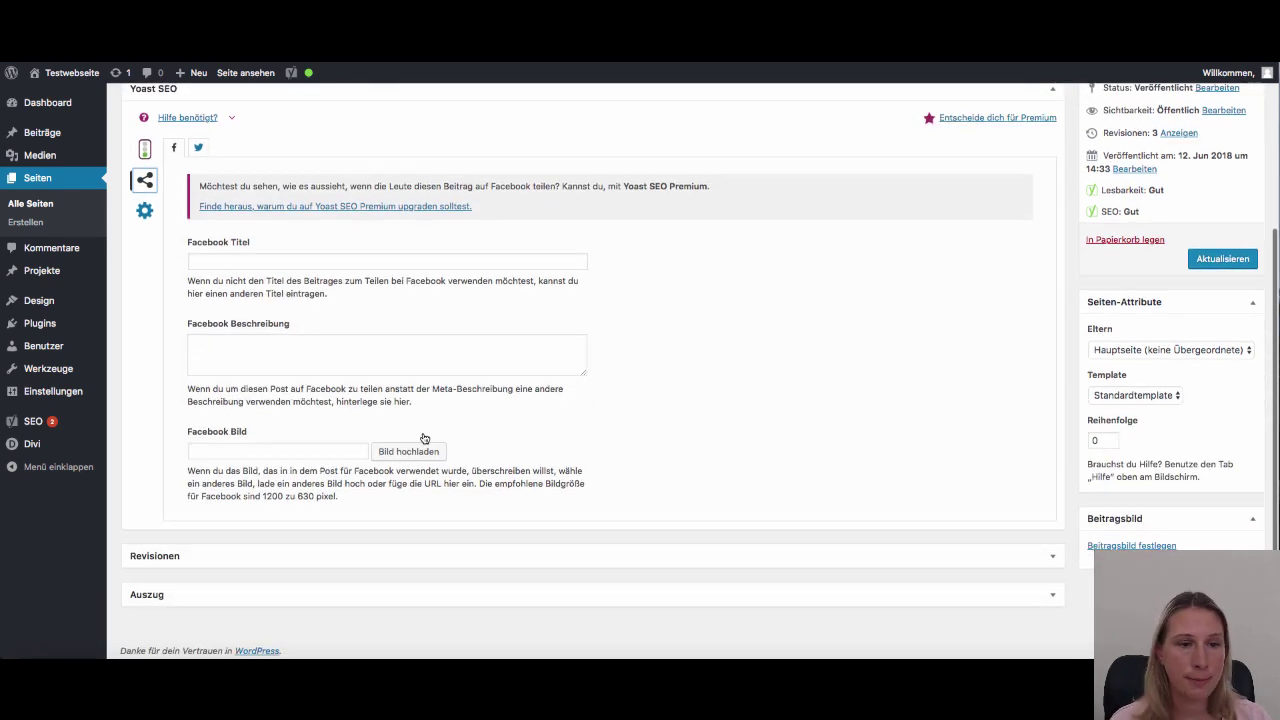
{"action": "scroll", "coordinate": [423, 437], "scroll_direction": "up", "scroll_amount": 1}
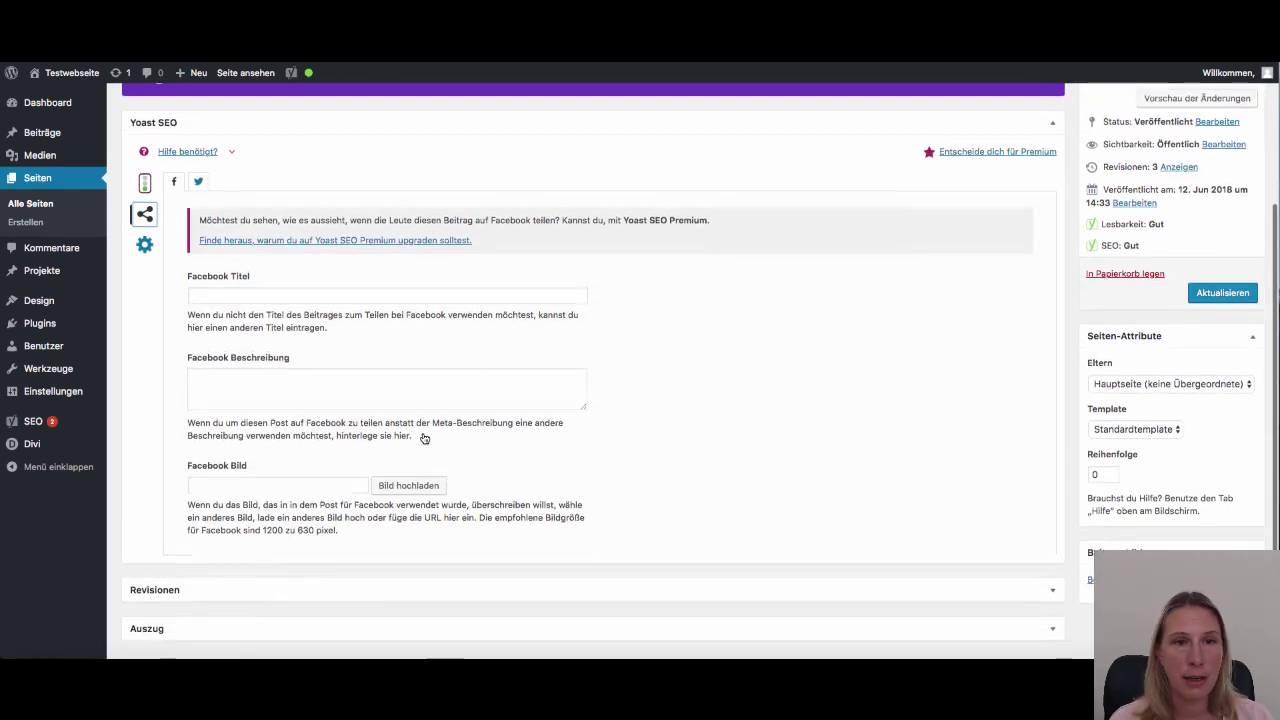
{"action": "left_click", "coordinate": [198, 182]}
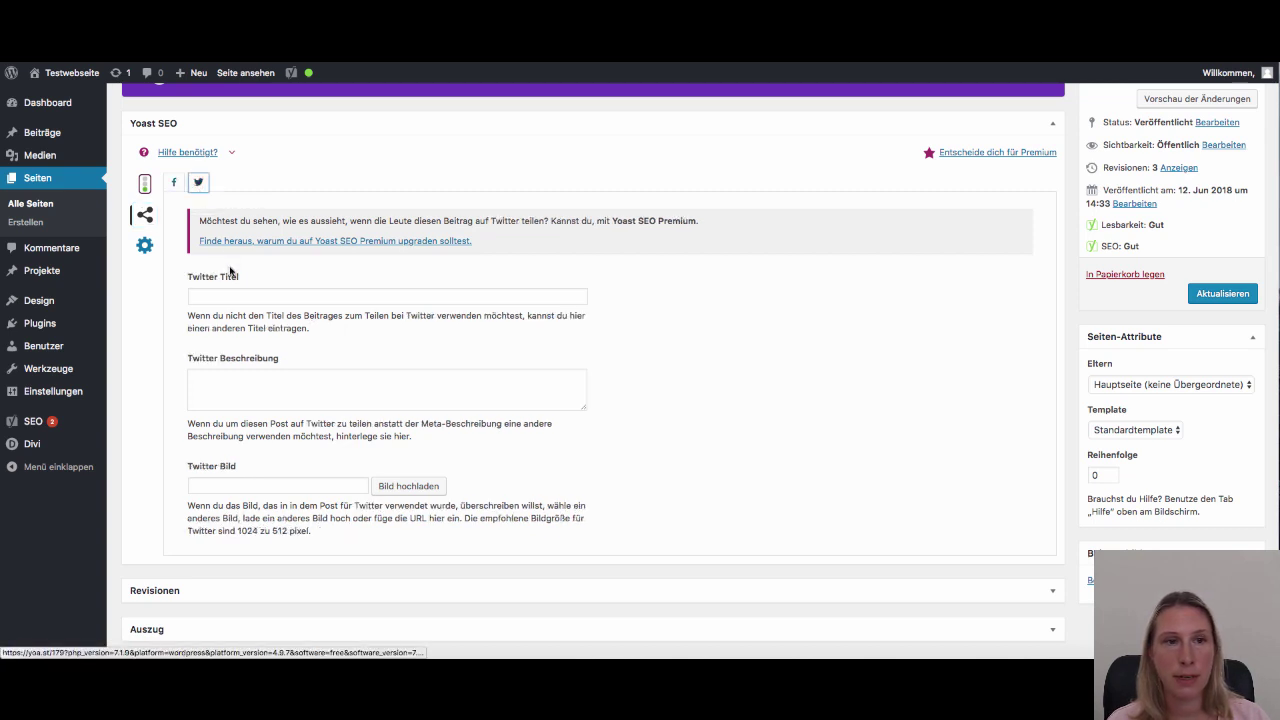
{"action": "left_click", "coordinate": [174, 182]}
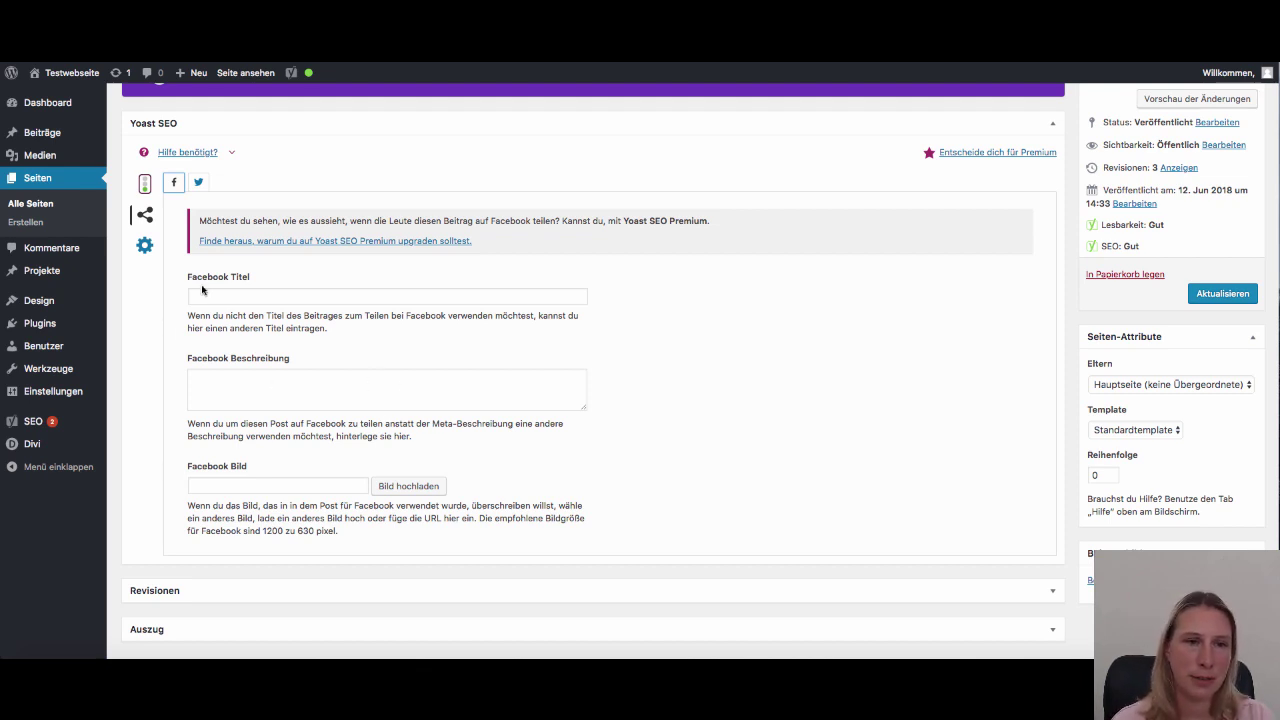
{"action": "left_click", "coordinate": [198, 182]}
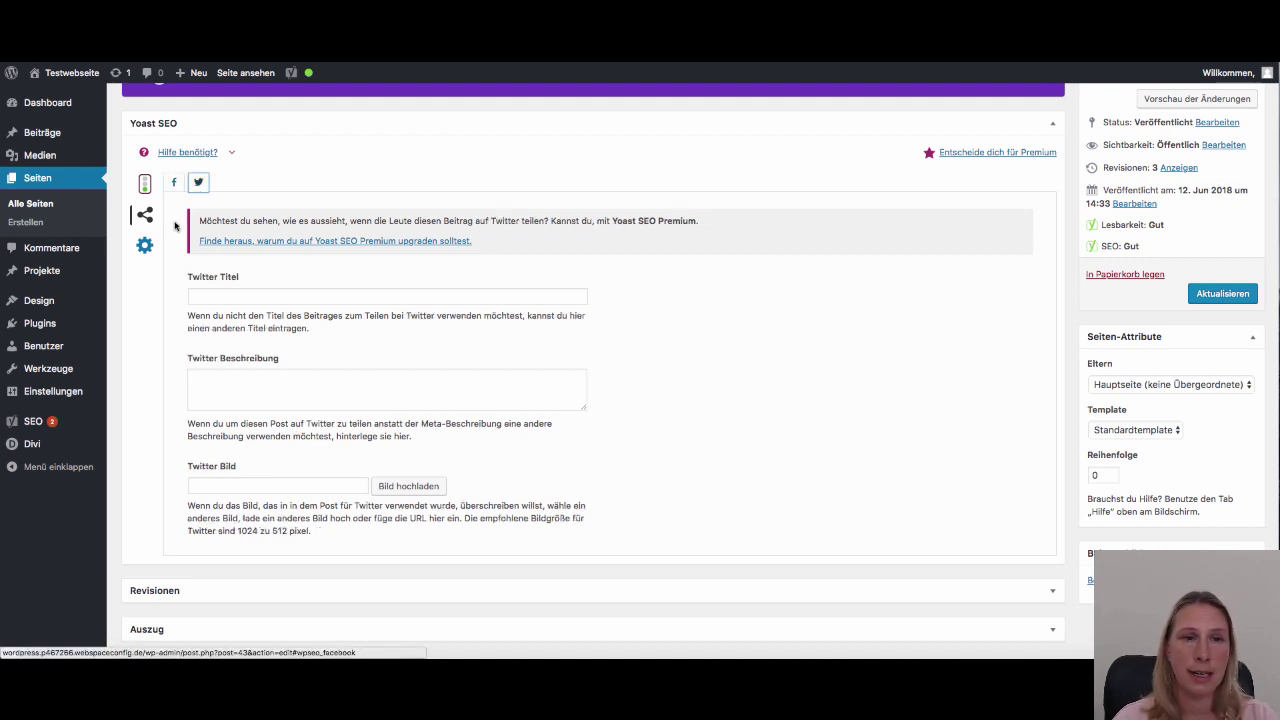
In Yoast's advanced settings, set the page's search-result visibility to Nein
{"action": "left_click", "coordinate": [144, 250]}
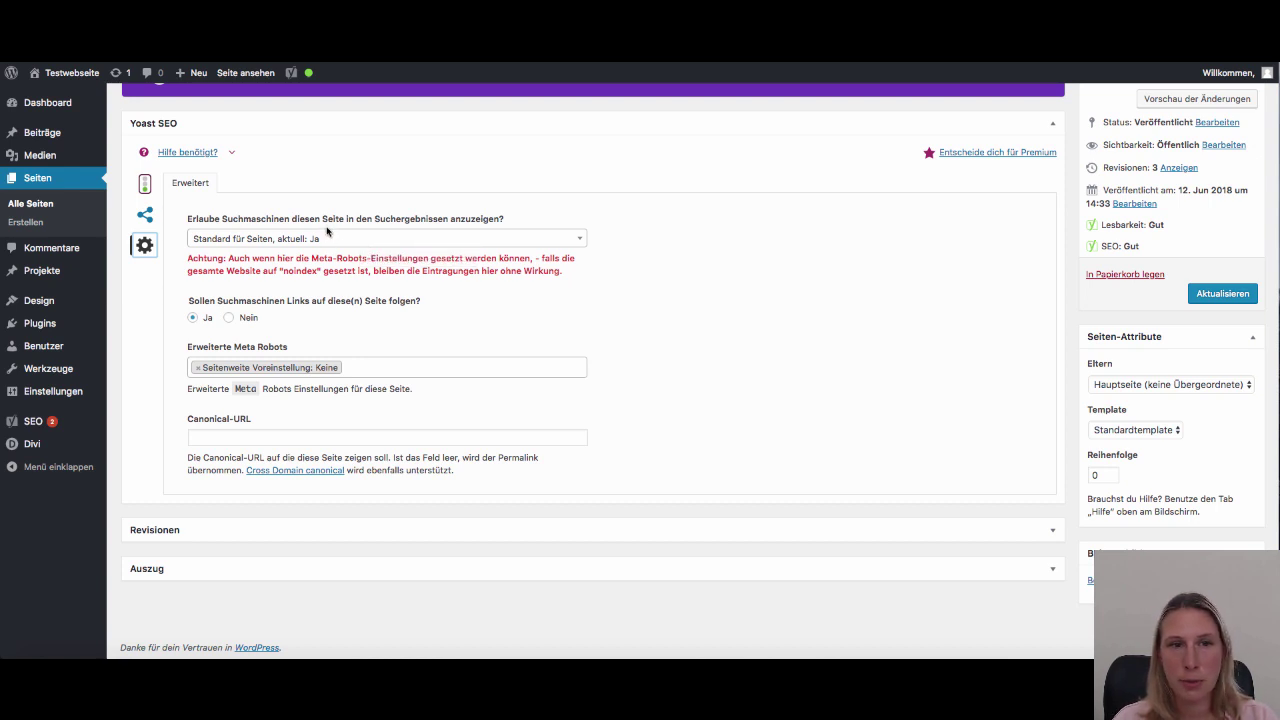
{"action": "left_click", "coordinate": [467, 239]}
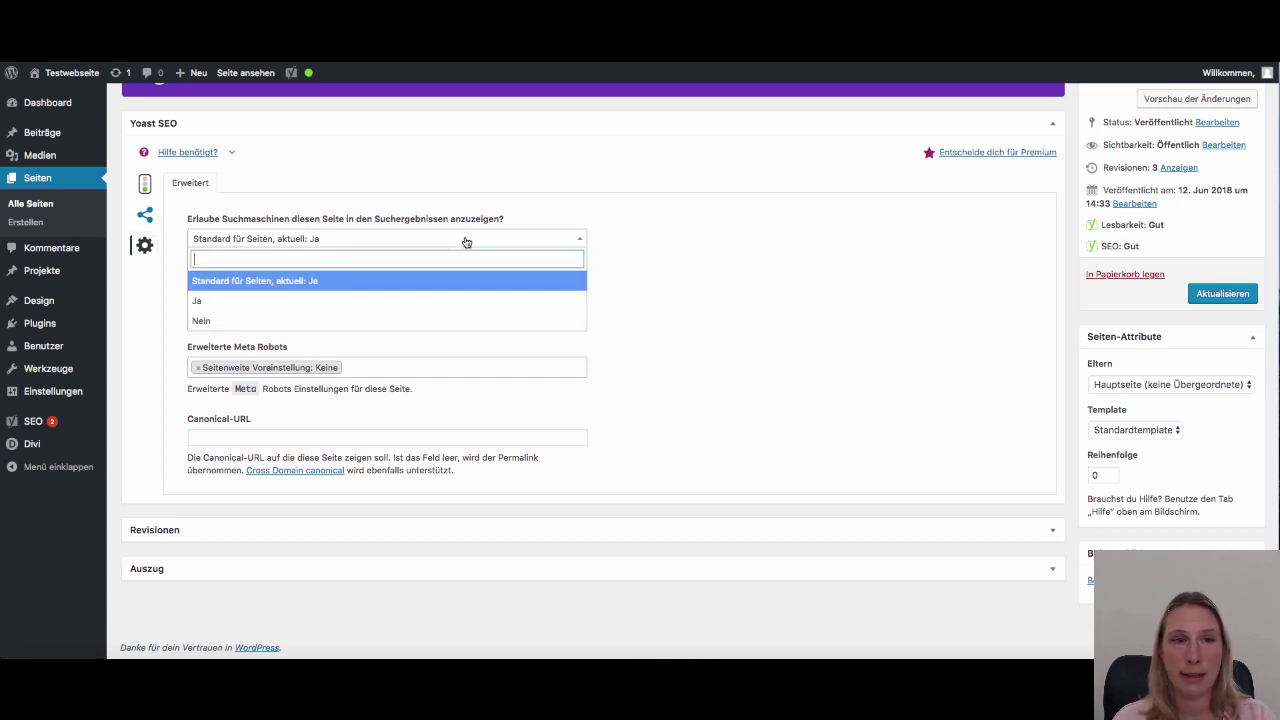
{"action": "left_click", "coordinate": [232, 325]}
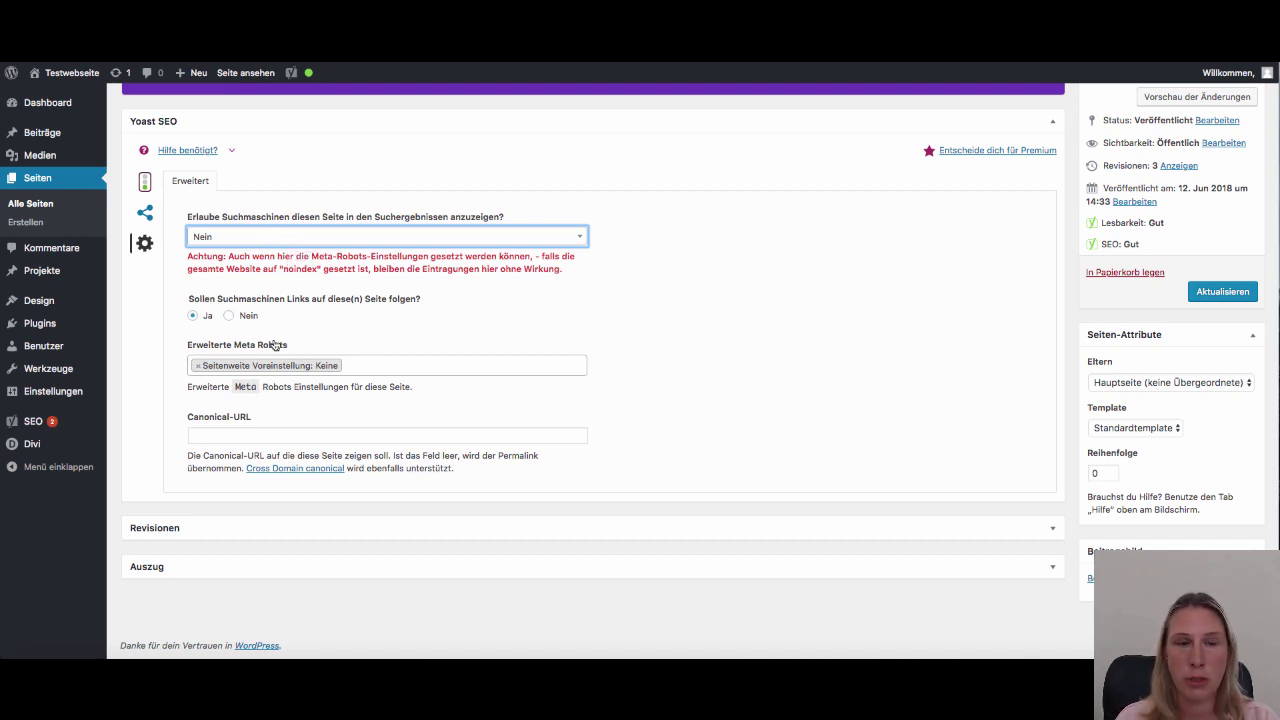
Restore search-result visibility to 'Standard für Seiten, aktuell: Ja'
{"action": "left_click", "coordinate": [253, 242]}
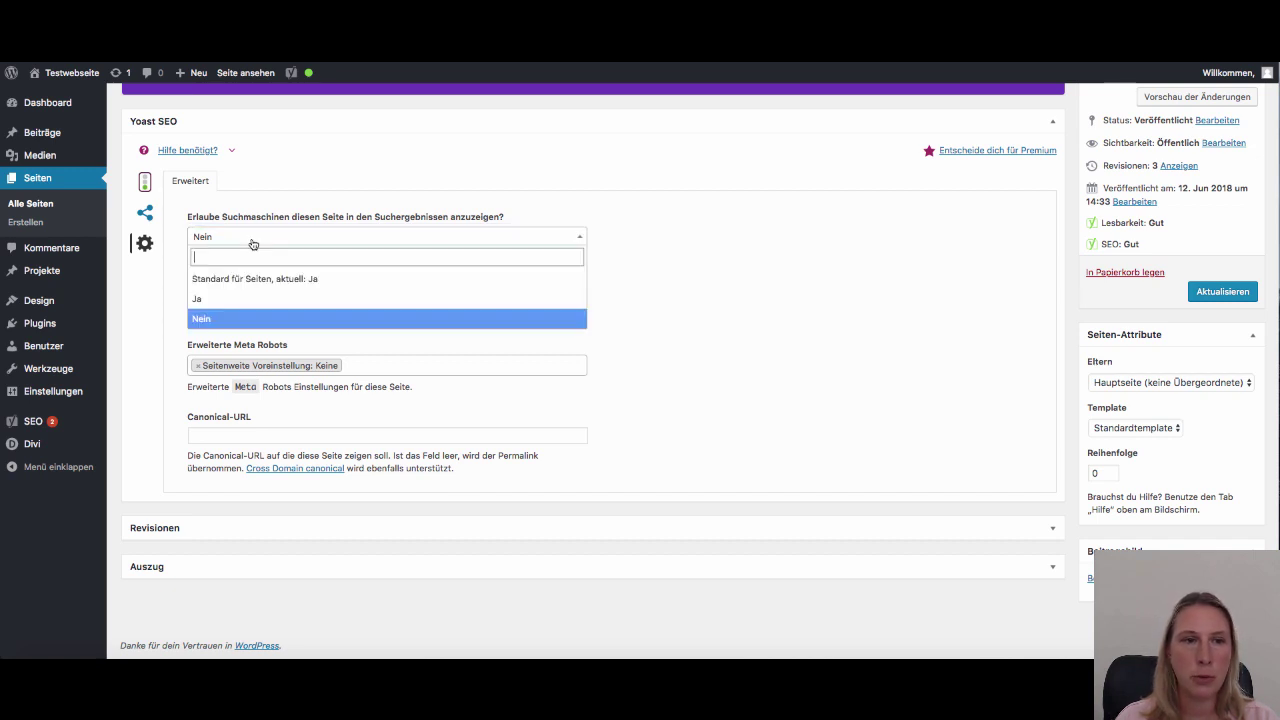
{"action": "left_click", "coordinate": [225, 278]}
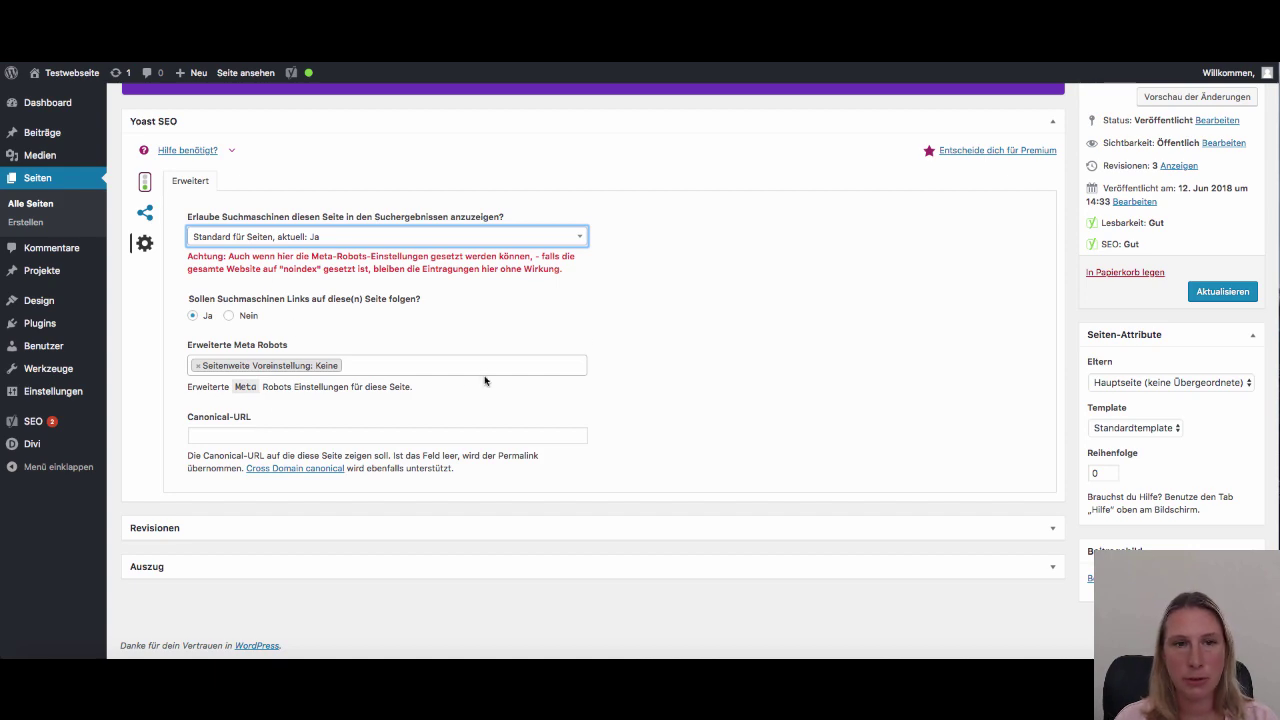
{"action": "scroll", "coordinate": [466, 364], "scroll_direction": "up", "scroll_amount": 3}
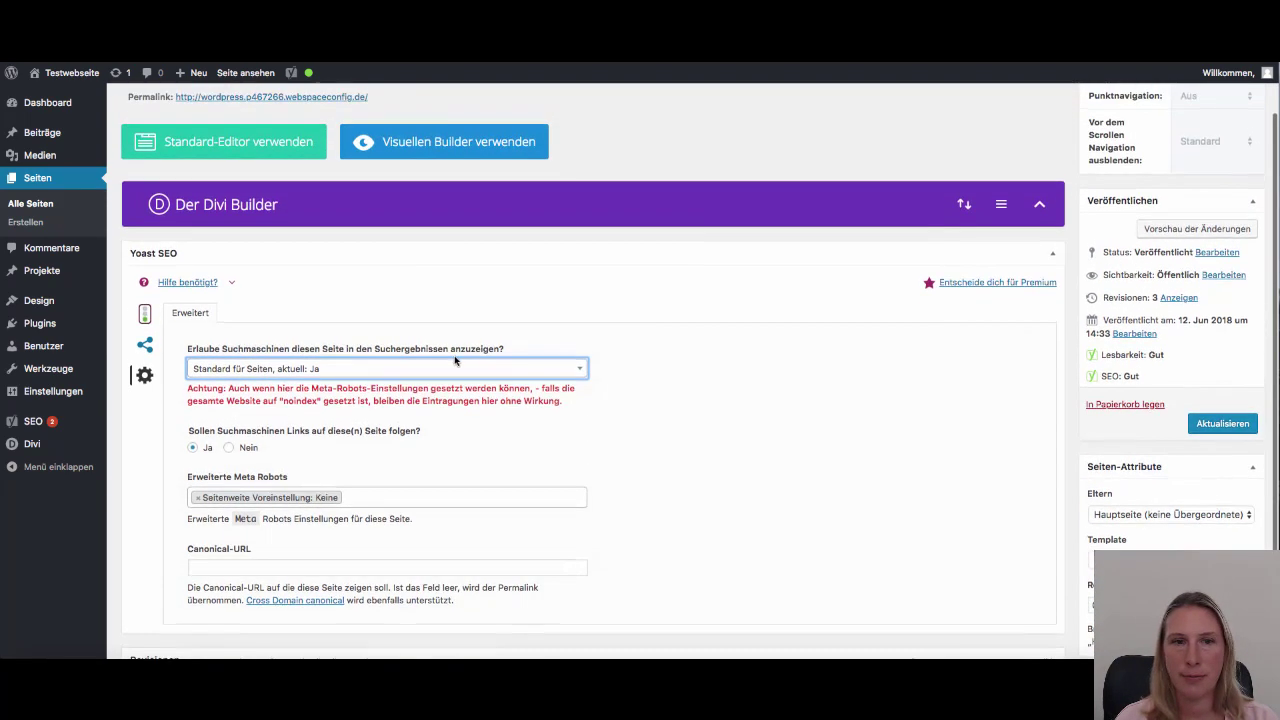
Leave Yoast's advanced settings and return to the Startseite Lesbarkeit analysis via the traffic-light icon
{"action": "left_click", "coordinate": [146, 315]}
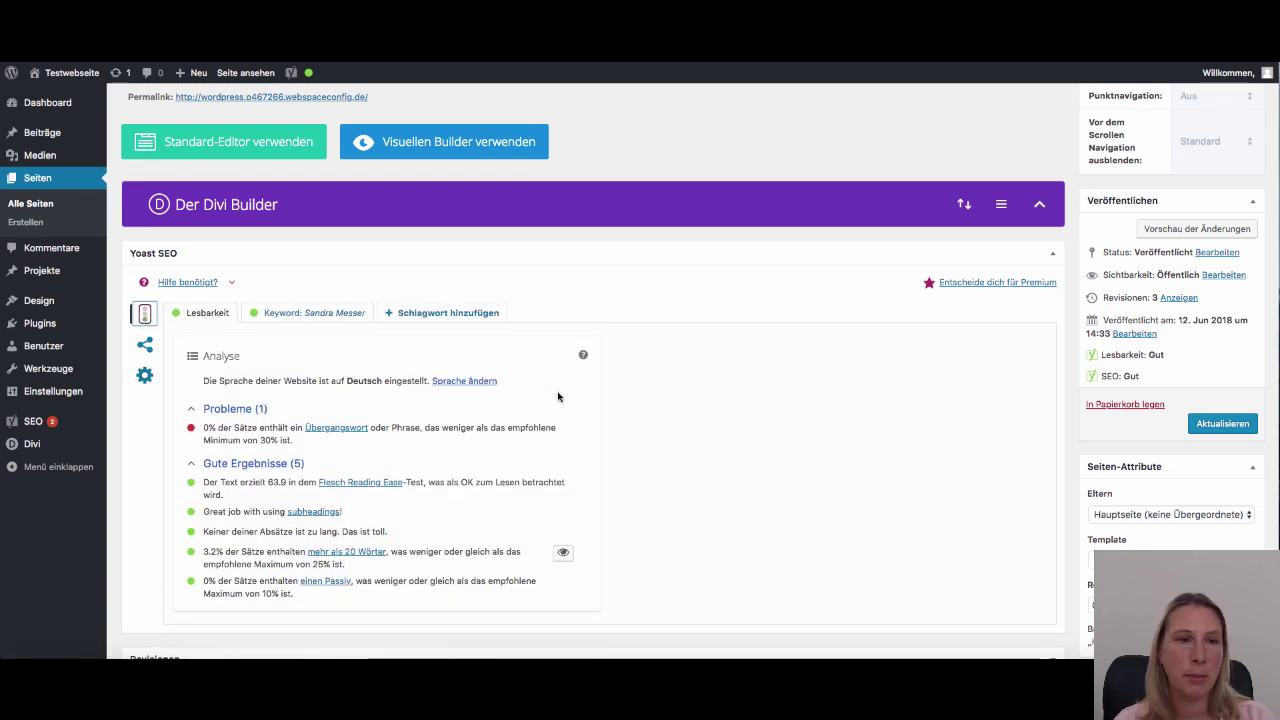